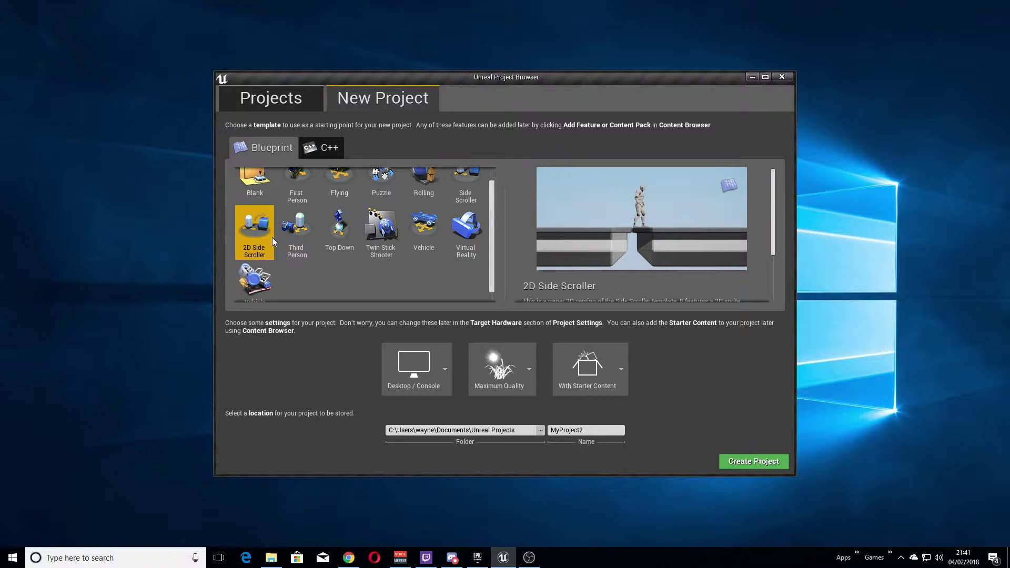
{"action": "left_click", "coordinate": [518, 375]}
{"action": "left_click", "coordinate": [673, 367]}
{"action": "left_click", "coordinate": [593, 365]}
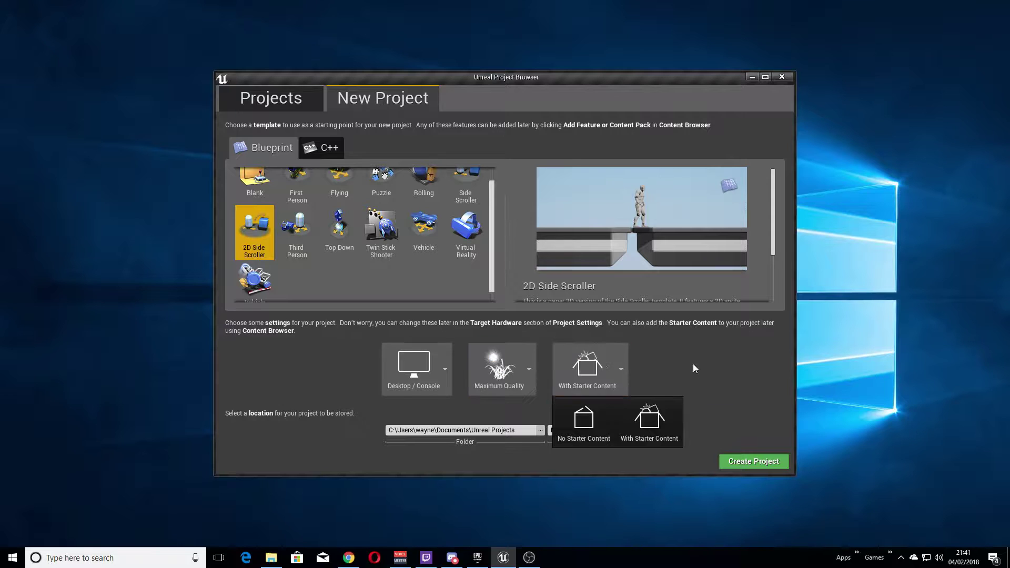
{"action": "left_click", "coordinate": [694, 368]}
Name the new 2D Side Scroller project twoDFighting and create it.
{"action": "left_click", "coordinate": [592, 431]}
{"action": "type", "text": "2DFighting"}
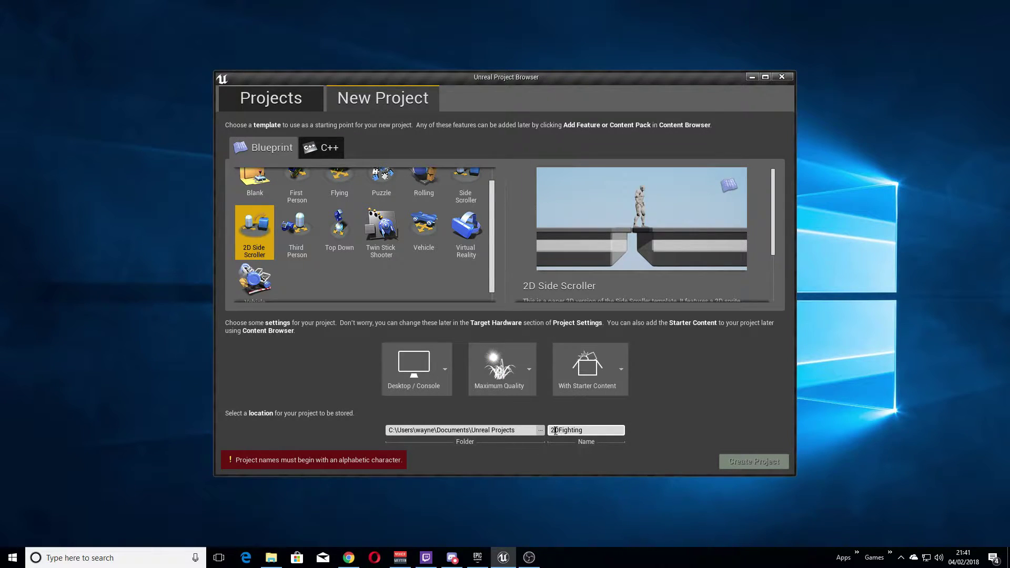
{"action": "key", "text": "Home"}
{"action": "key", "text": "Delete"}
{"action": "type", "text": "two"}
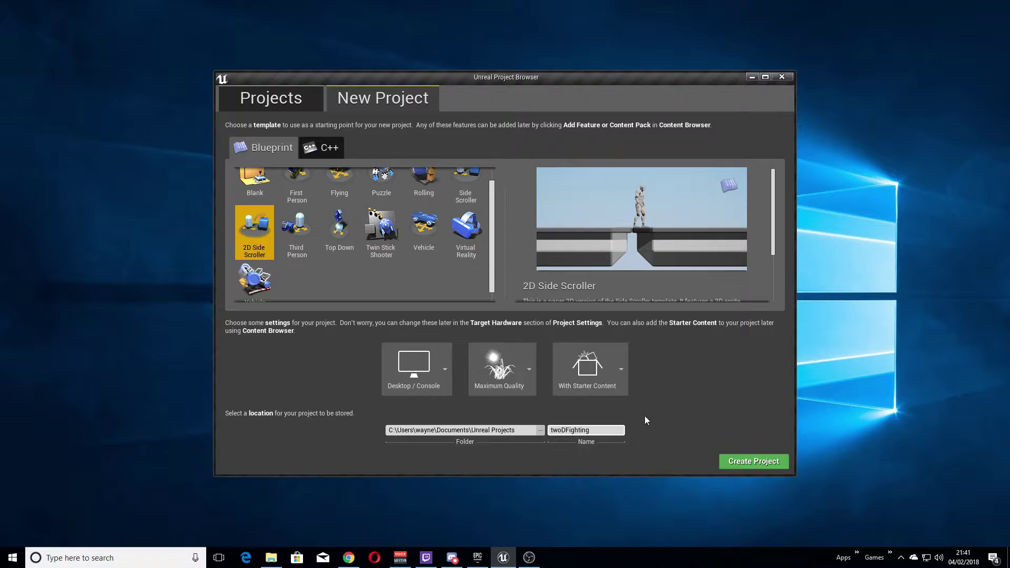
{"action": "left_click", "coordinate": [760, 461]}
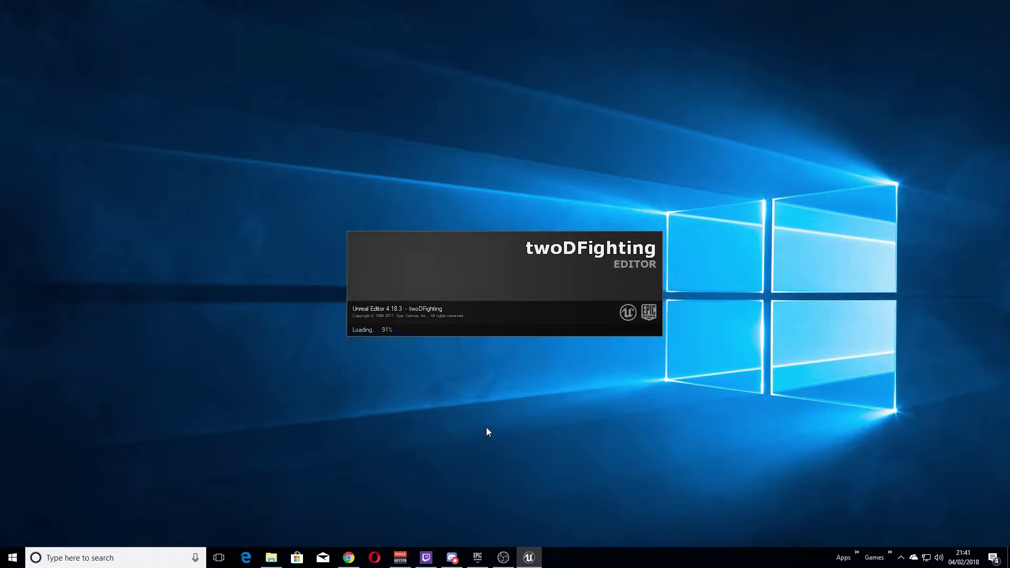
Switch to Chrome to view the Wazza Tutorials Patreon, Twitter and YouTube pages, and return to Unreal Editor.
{"action": "left_click", "coordinate": [348, 558]}
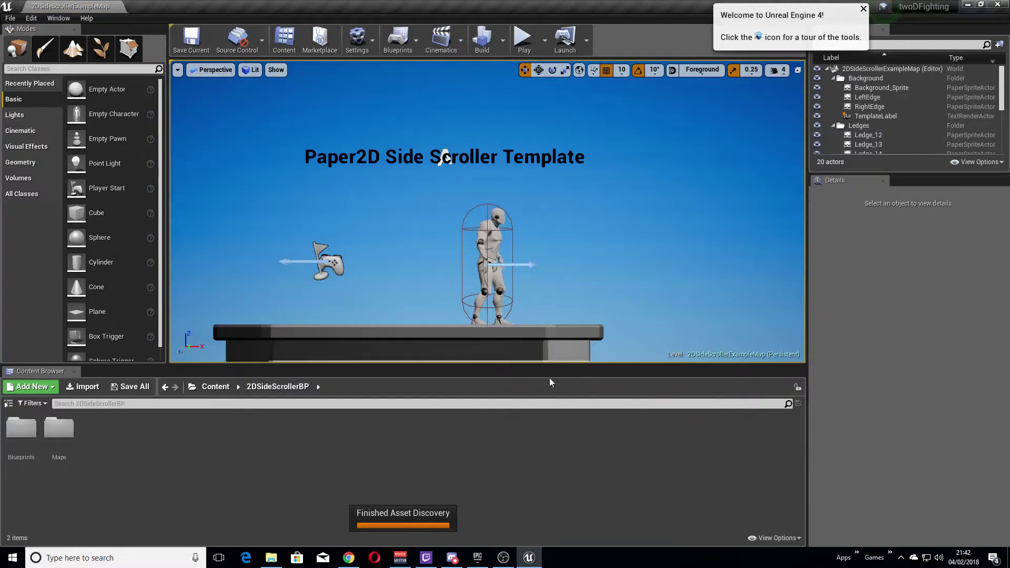
{"action": "left_click", "coordinate": [348, 557]}
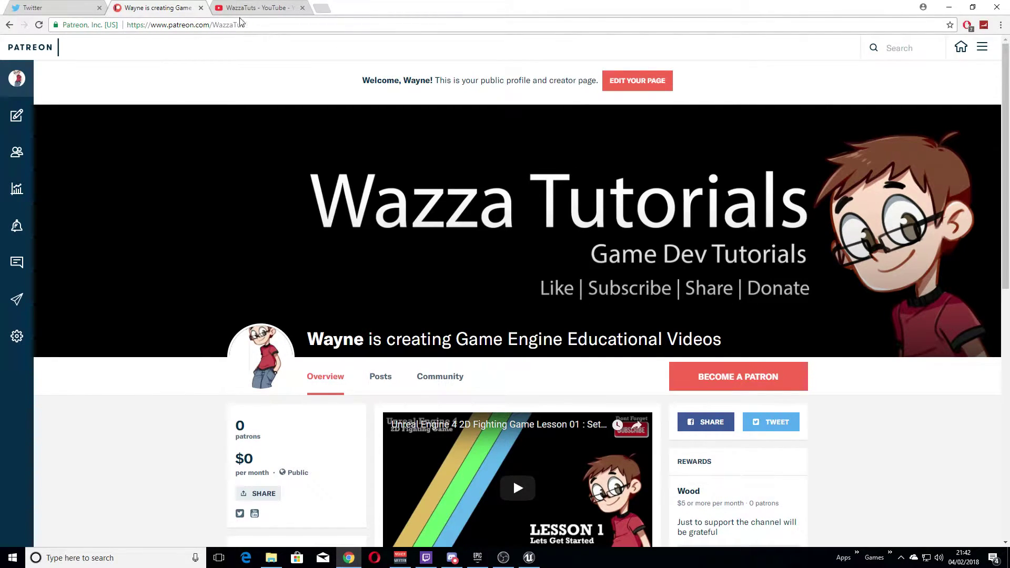
{"action": "left_click", "coordinate": [51, 5]}
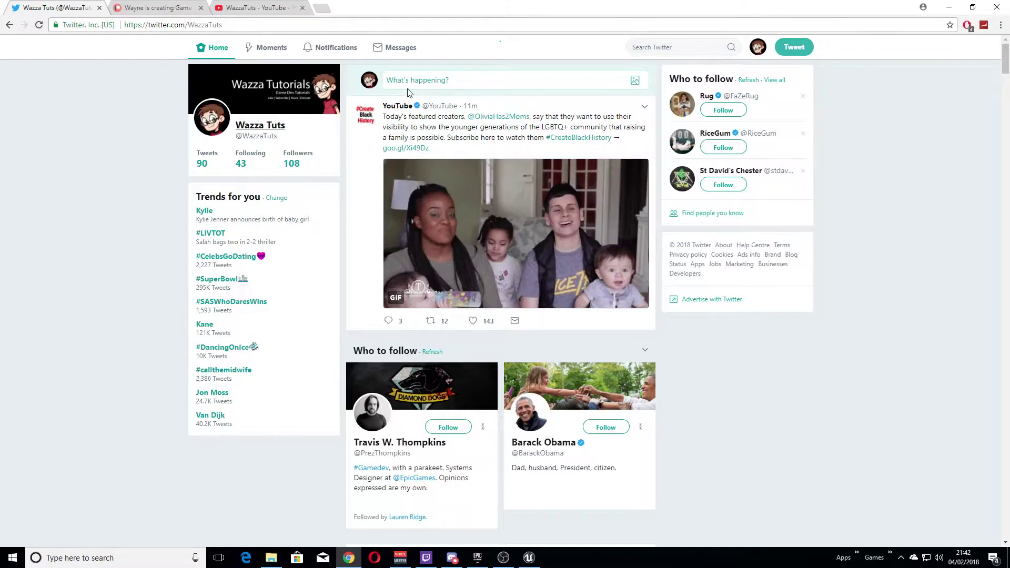
{"action": "left_click", "coordinate": [259, 124]}
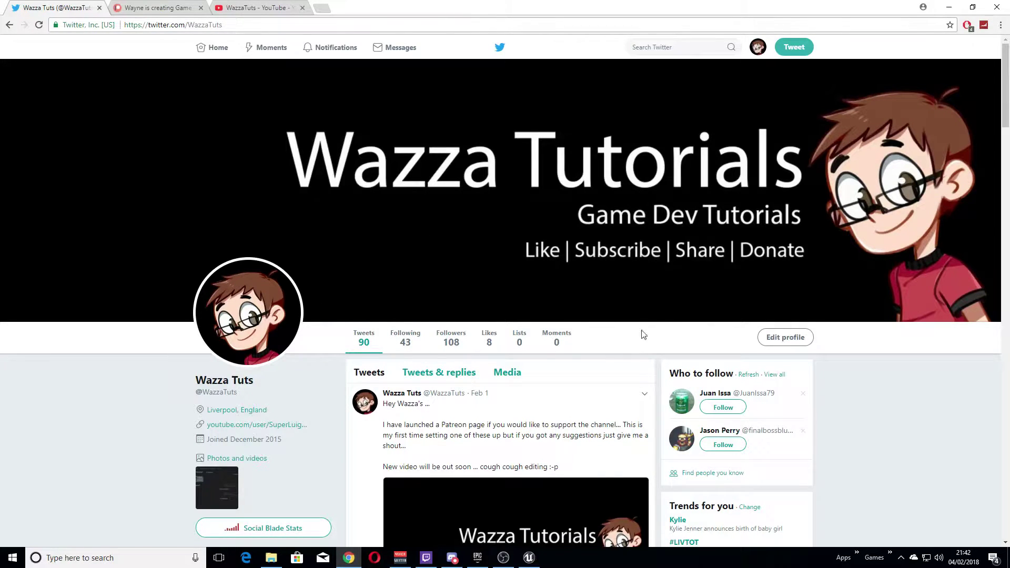
{"action": "left_click", "coordinate": [256, 8]}
{"action": "left_click", "coordinate": [950, 8]}
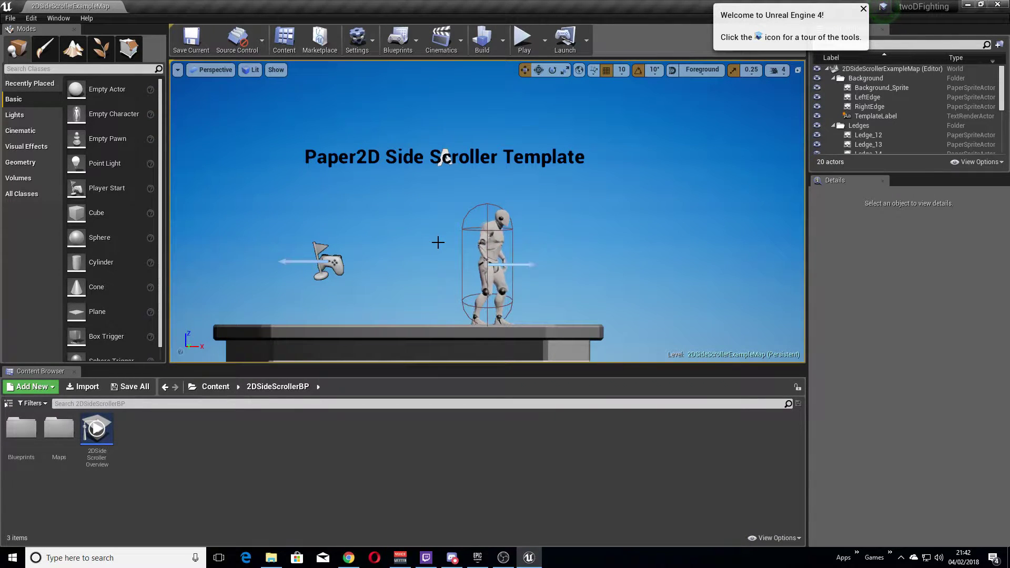
Show the folder tree in the Content Browser and create a folder named Sprites inside Content.
{"action": "scroll", "coordinate": [438, 242], "scroll_direction": "down", "scroll_amount": 3}
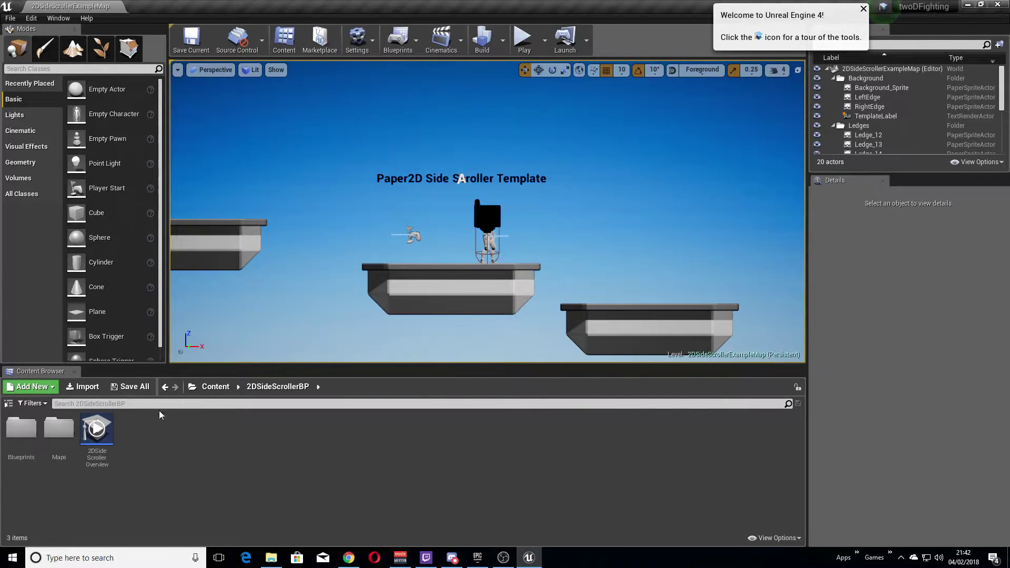
{"action": "left_click", "coordinate": [9, 403]}
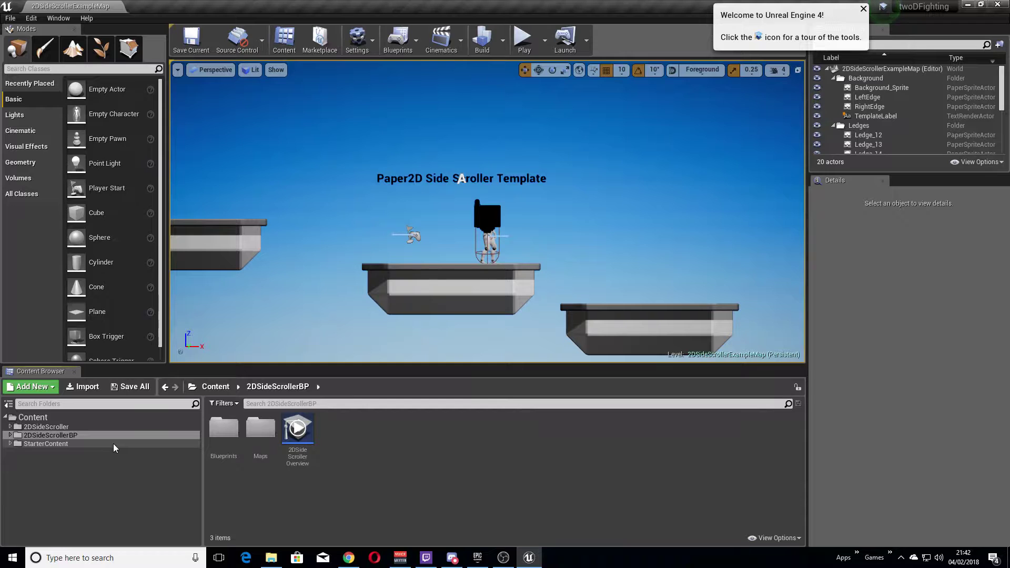
{"action": "left_click", "coordinate": [61, 419]}
{"action": "right_click", "coordinate": [61, 418]}
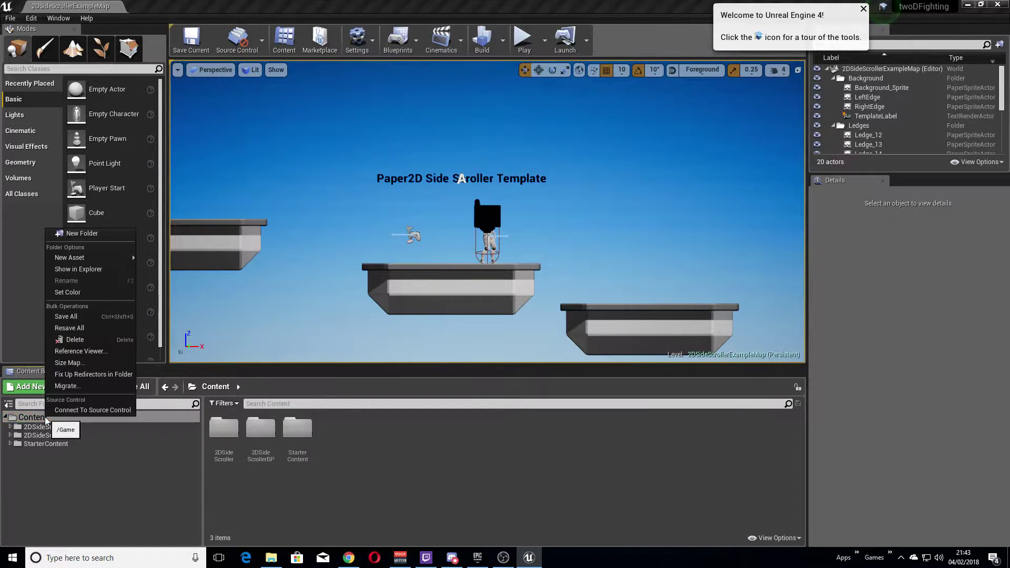
{"action": "left_click", "coordinate": [86, 235]}
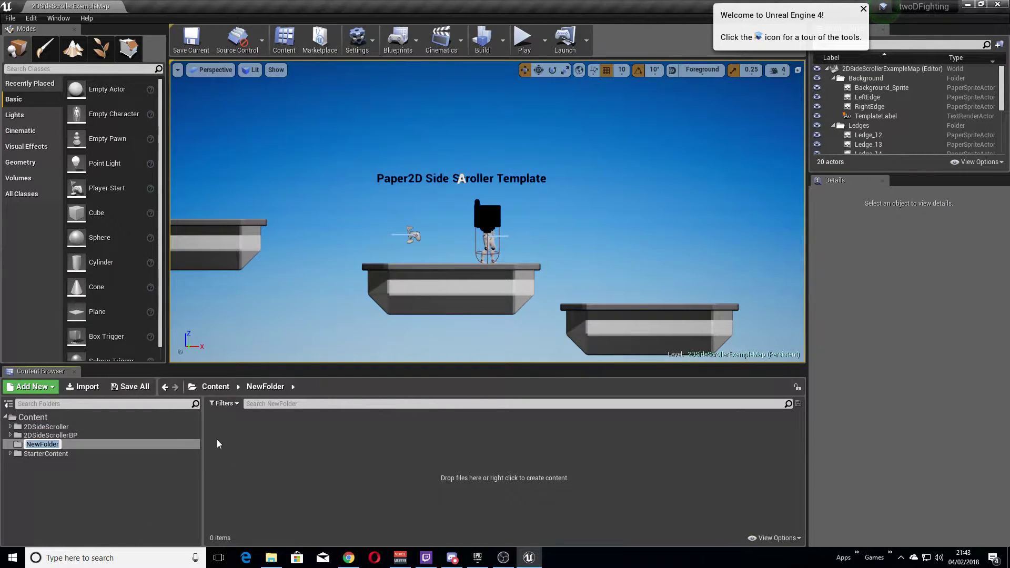
{"action": "type", "text": "Sprites"}
{"action": "key", "text": "Return"}
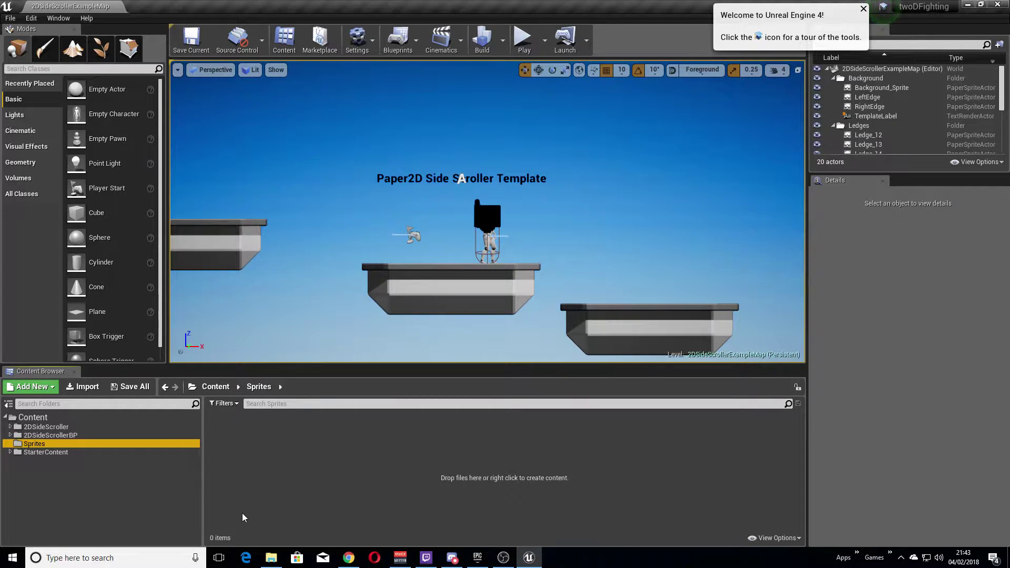
Open the blueprint of the level's 2DSideScrollerCharacter in the Blueprint Editor and dock it beside the level map.
{"action": "left_click", "coordinate": [631, 243]}
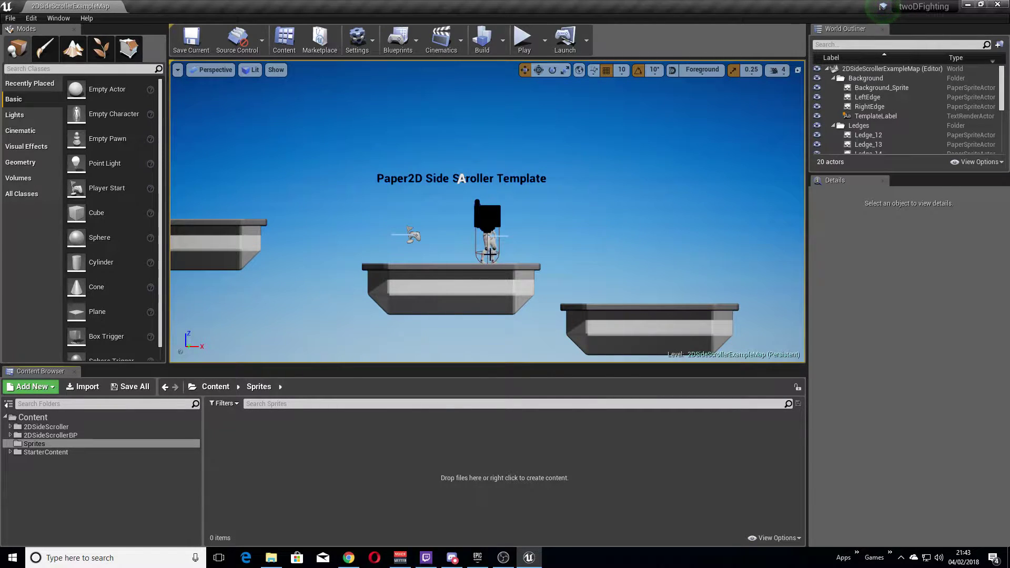
{"action": "left_click", "coordinate": [454, 234]}
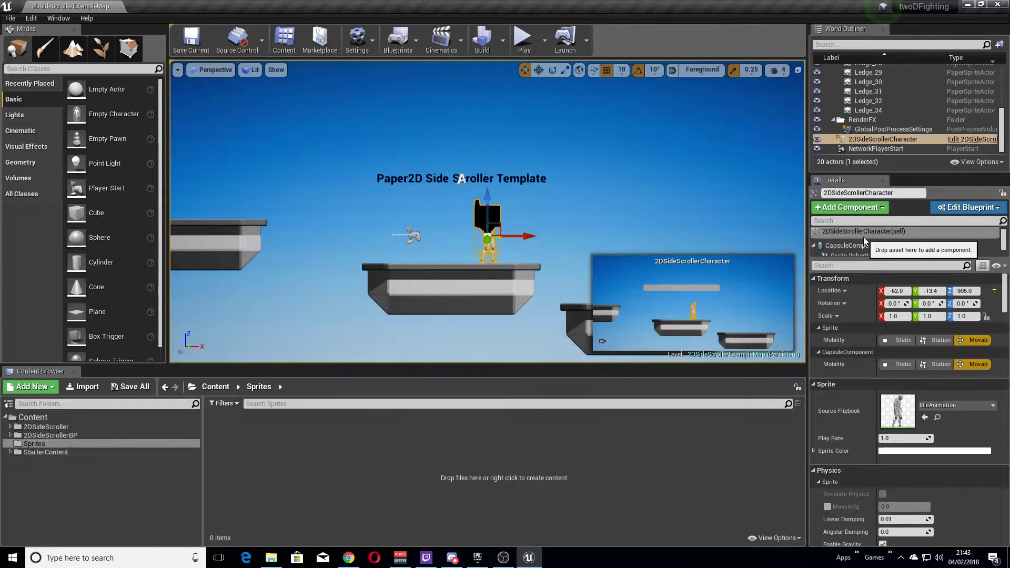
{"action": "scroll", "coordinate": [876, 243], "scroll_direction": "down", "scroll_amount": 1}
{"action": "scroll", "coordinate": [842, 237], "scroll_direction": "up", "scroll_amount": 1}
{"action": "left_click_drag", "start_coordinate": [903, 260], "coordinate": [903, 304]}
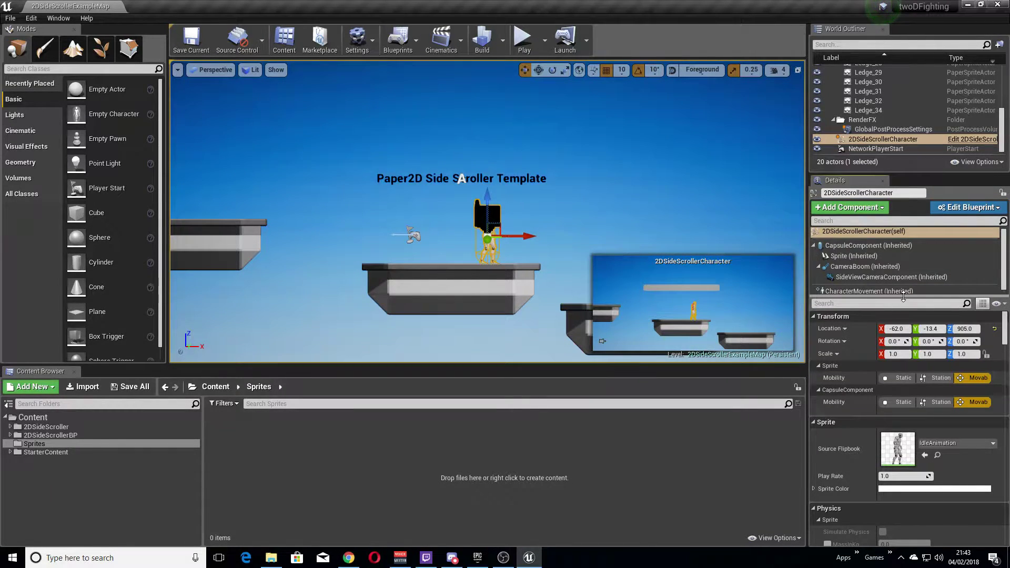
{"action": "left_click", "coordinate": [974, 212]}
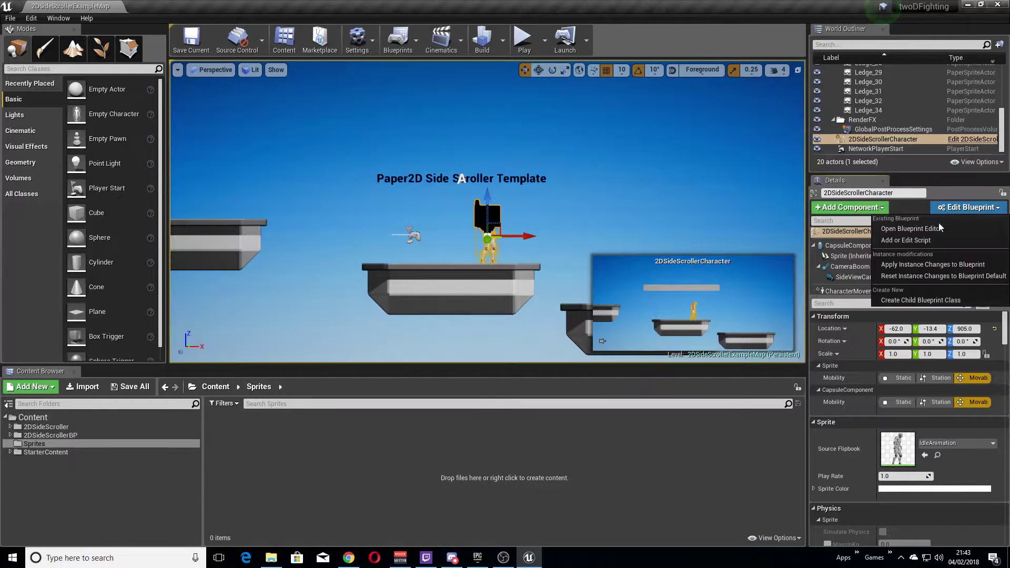
{"action": "left_click", "coordinate": [930, 224]}
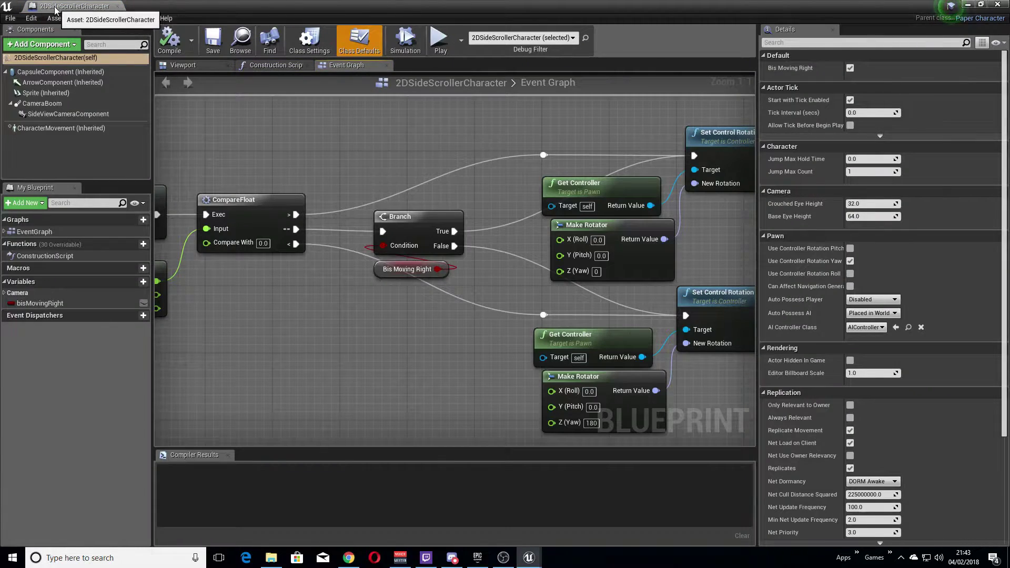
{"action": "left_click_drag", "start_coordinate": [54, 10], "coordinate": [174, 7]}
Delete the SideViewCameraComponent and the CameraBoom from the character blueprint and compile it.
{"action": "scroll", "coordinate": [379, 181], "scroll_direction": "down", "scroll_amount": 7}
{"action": "scroll", "coordinate": [380, 181], "scroll_direction": "down", "scroll_amount": 2}
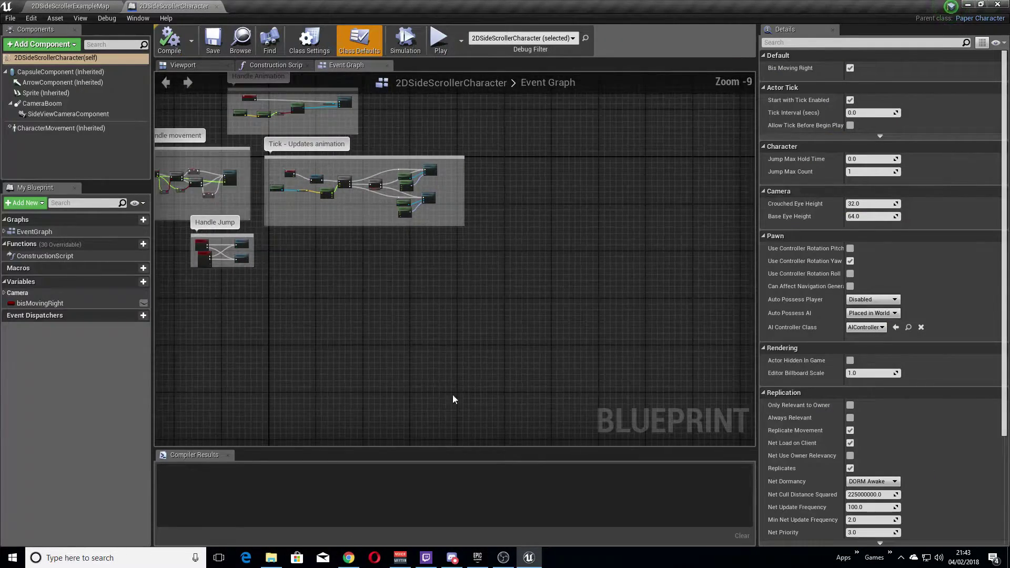
{"action": "scroll", "coordinate": [505, 300], "scroll_direction": "up", "scroll_amount": 1}
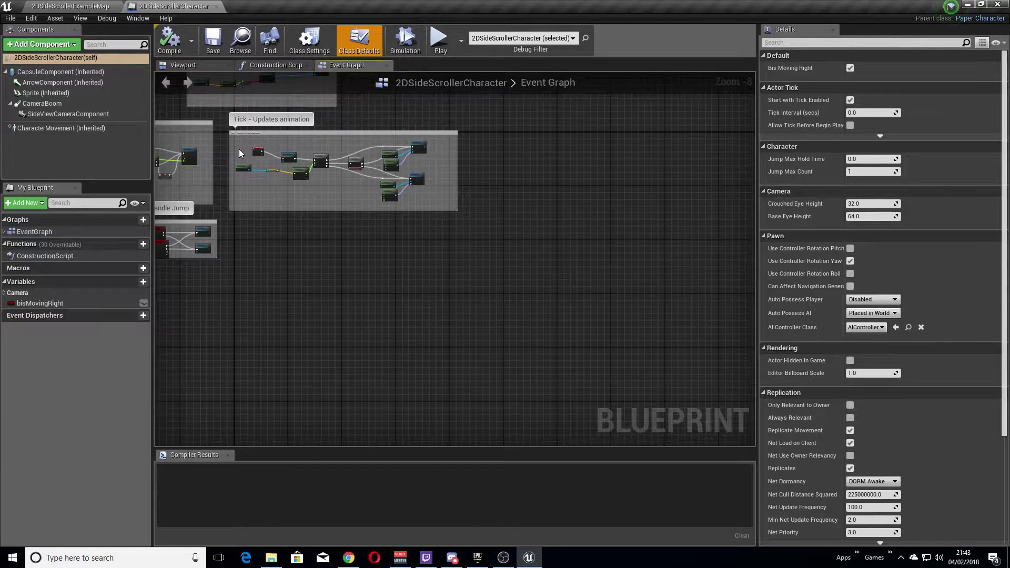
{"action": "left_click", "coordinate": [210, 66]}
{"action": "scroll", "coordinate": [521, 238], "scroll_direction": "down", "scroll_amount": 5}
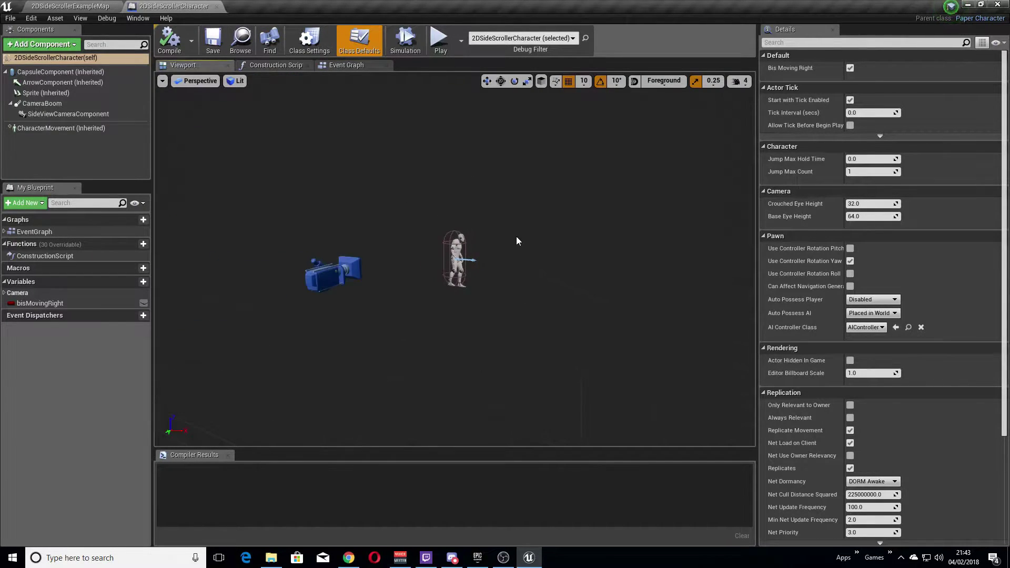
{"action": "left_click", "coordinate": [295, 276]}
{"action": "key", "text": "Delete"}
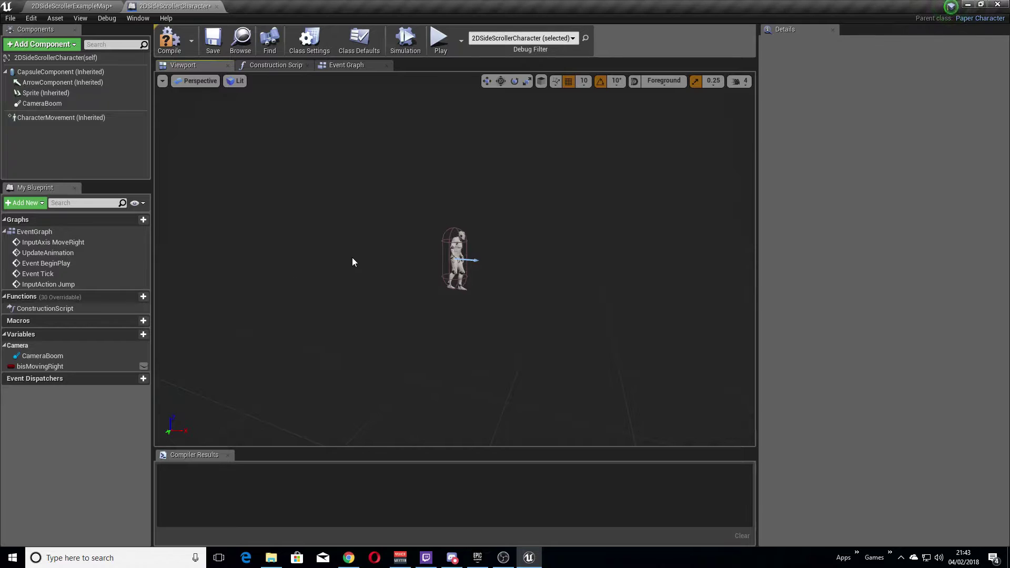
{"action": "left_click", "coordinate": [70, 103]}
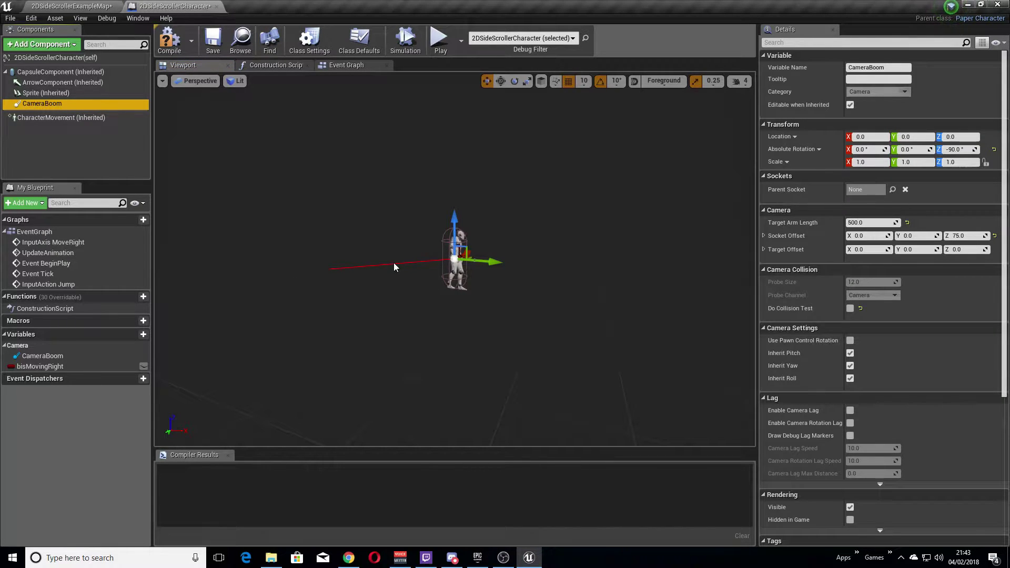
{"action": "key", "text": "Delete"}
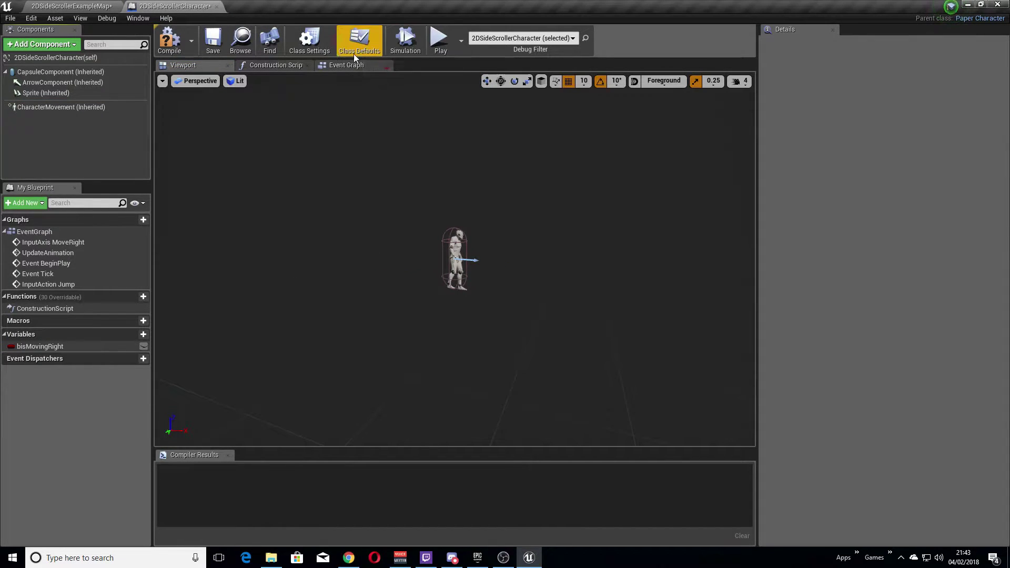
{"action": "left_click", "coordinate": [170, 41]}
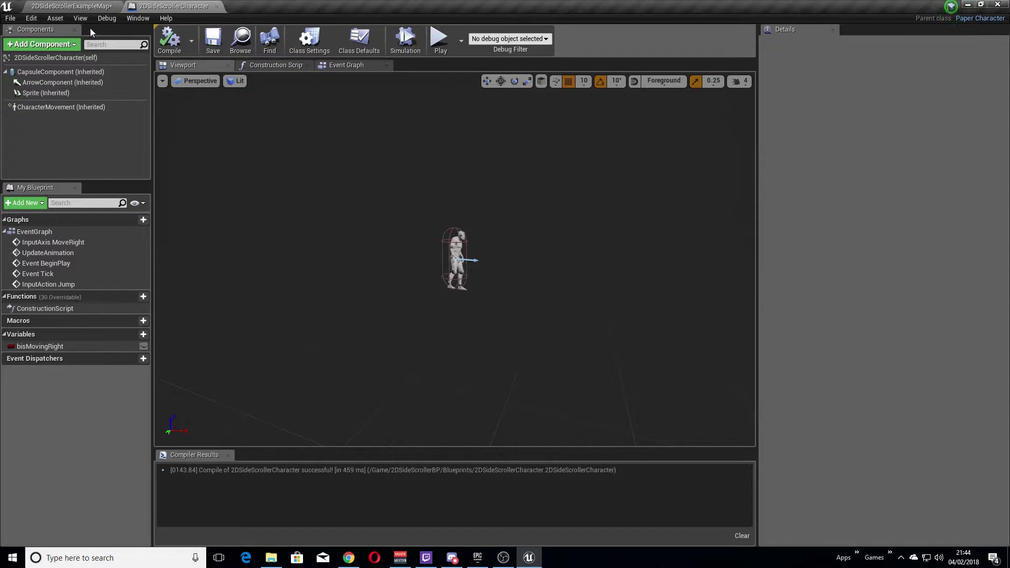
Play-test the example level without the character's camera, stop it and bring the platforms back into view.
{"action": "left_click", "coordinate": [77, 11]}
{"action": "left_click", "coordinate": [529, 47]}
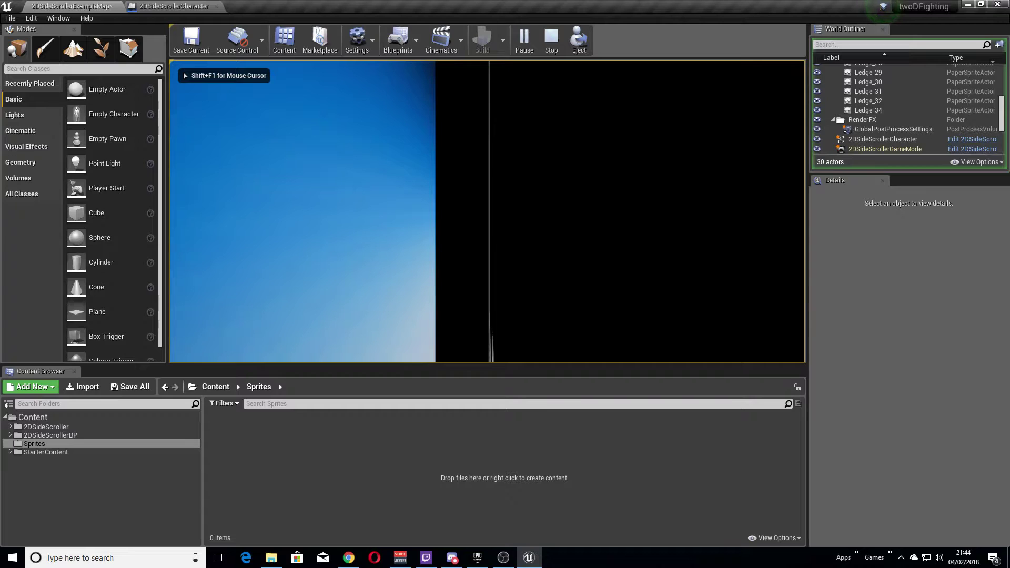
{"action": "key", "text": "Escape"}
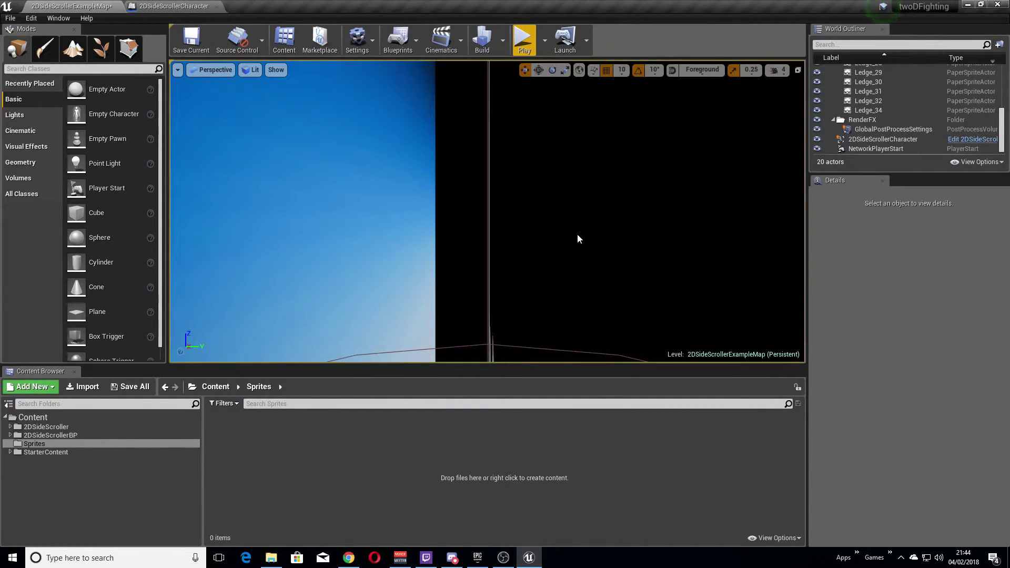
{"action": "right_click_drag", "start_coordinate": [586, 242], "coordinate": [322, 209]}
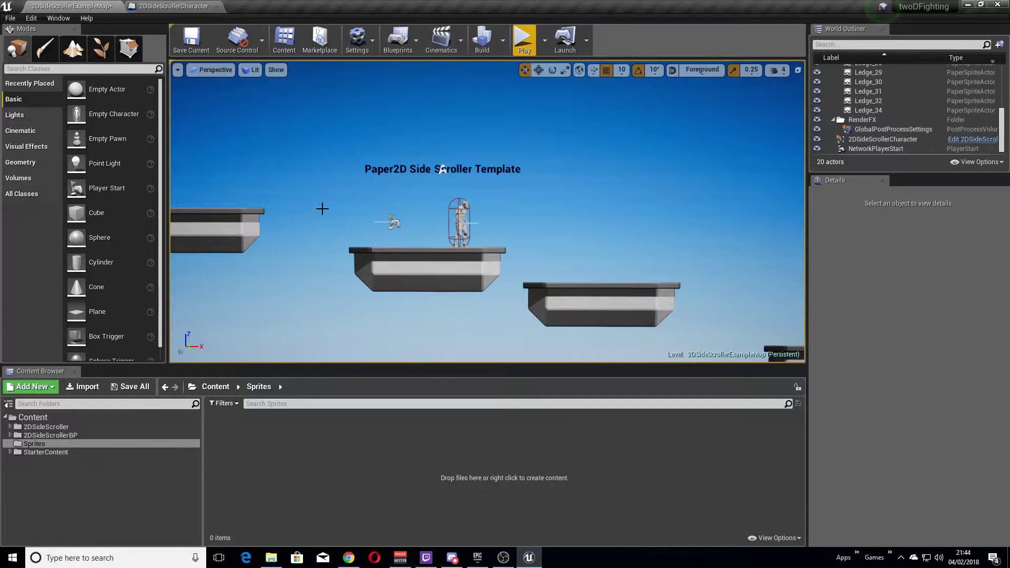
Create a folder named Ryu inside the Sprites folder.
{"action": "left_click", "coordinate": [37, 443]}
{"action": "right_click", "coordinate": [41, 443]}
{"action": "left_click", "coordinate": [87, 259]}
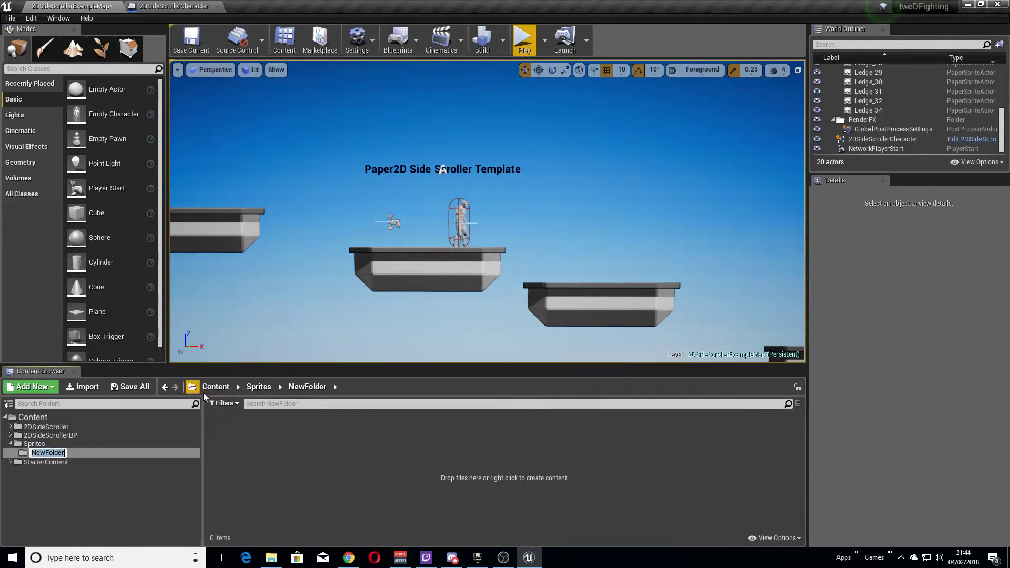
{"action": "type", "text": "Ryu"}
{"action": "key", "text": "Return"}
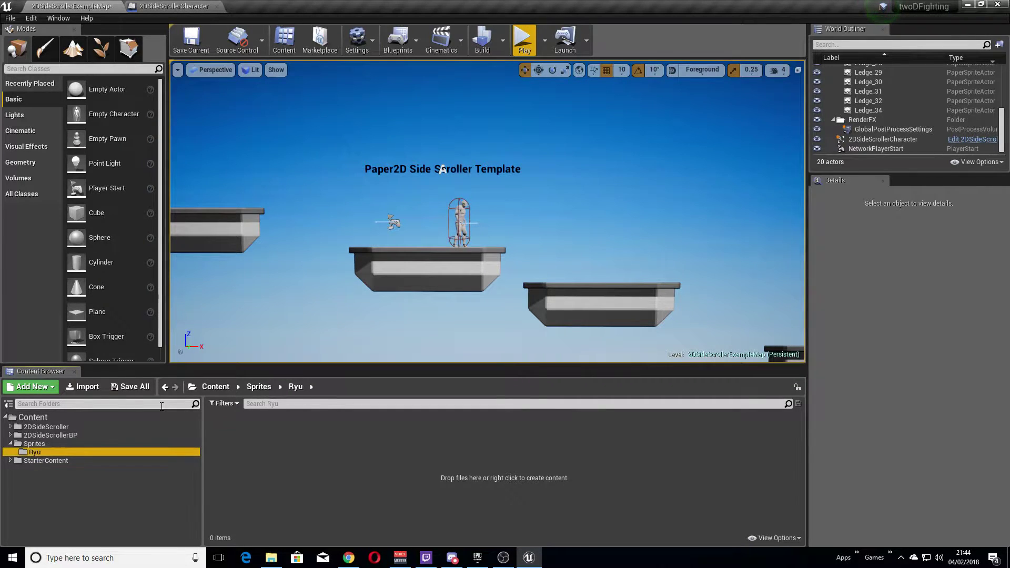
Create a folder named Ken inside the Sprites folder.
{"action": "right_click", "coordinate": [45, 443]}
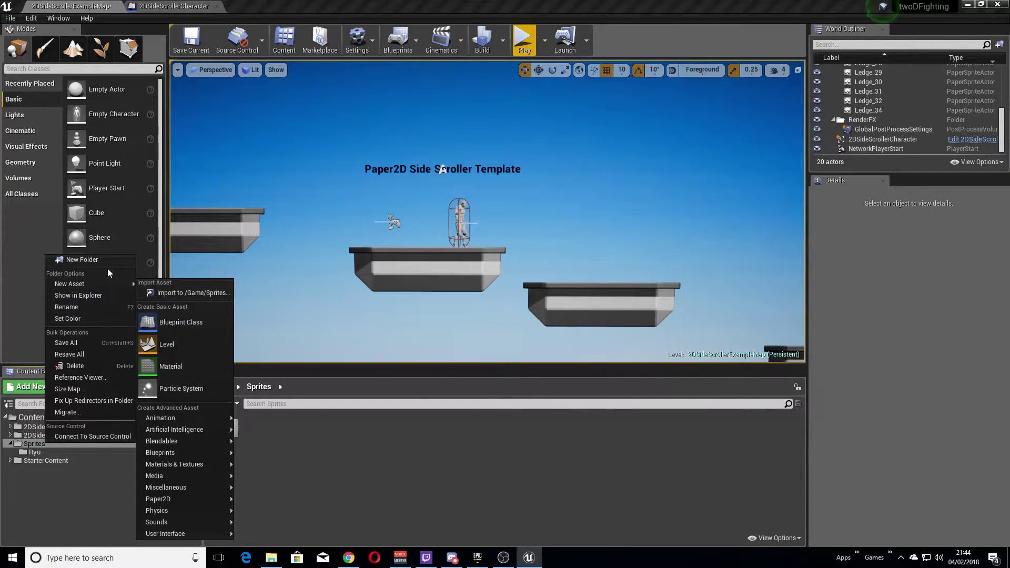
{"action": "left_click", "coordinate": [109, 262]}
{"action": "type", "text": "Ken"}
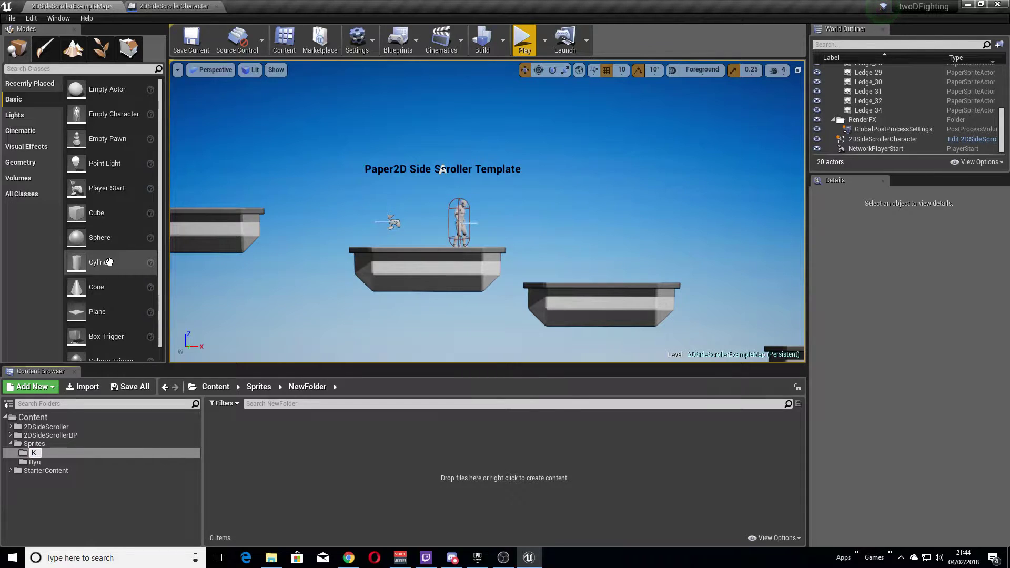
{"action": "key", "text": "Return"}
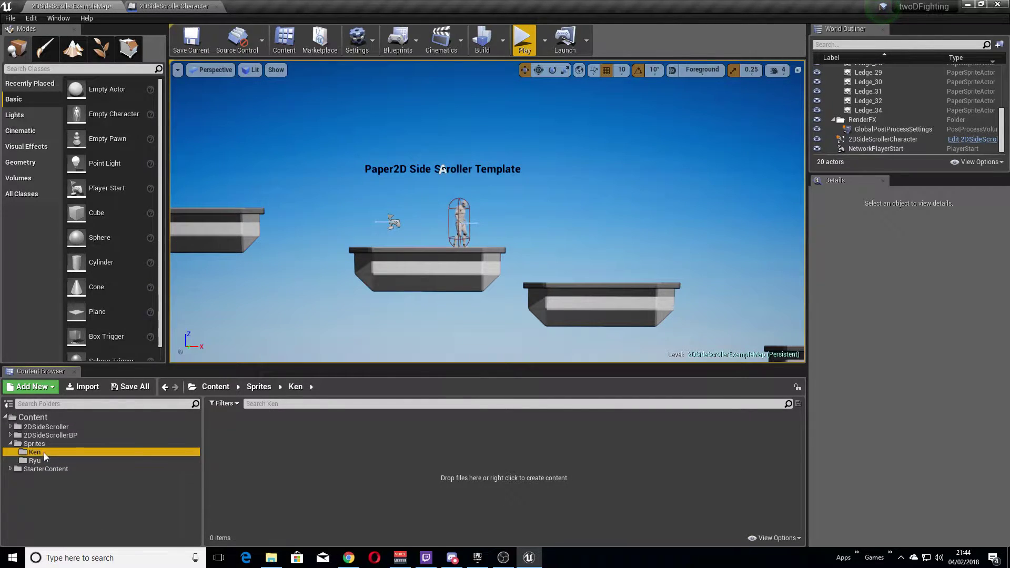
Create a folder named Sheets inside the Ken folder.
{"action": "right_click", "coordinate": [44, 452]}
{"action": "left_click", "coordinate": [105, 270]}
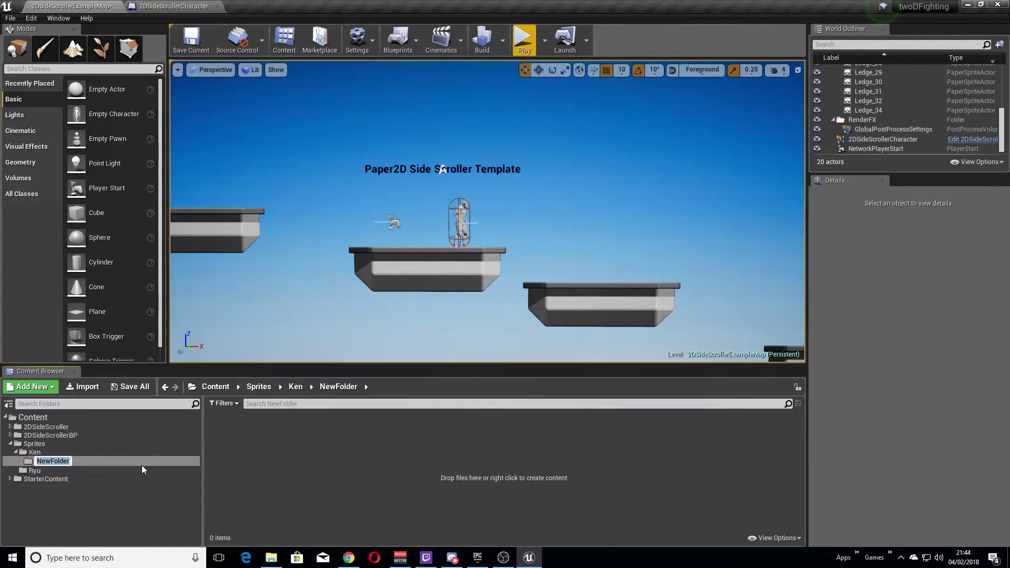
{"action": "type", "text": "Sheets"}
{"action": "key", "text": "Return"}
Create a folder named Animation inside the Ken folder.
{"action": "left_click", "coordinate": [35, 452]}
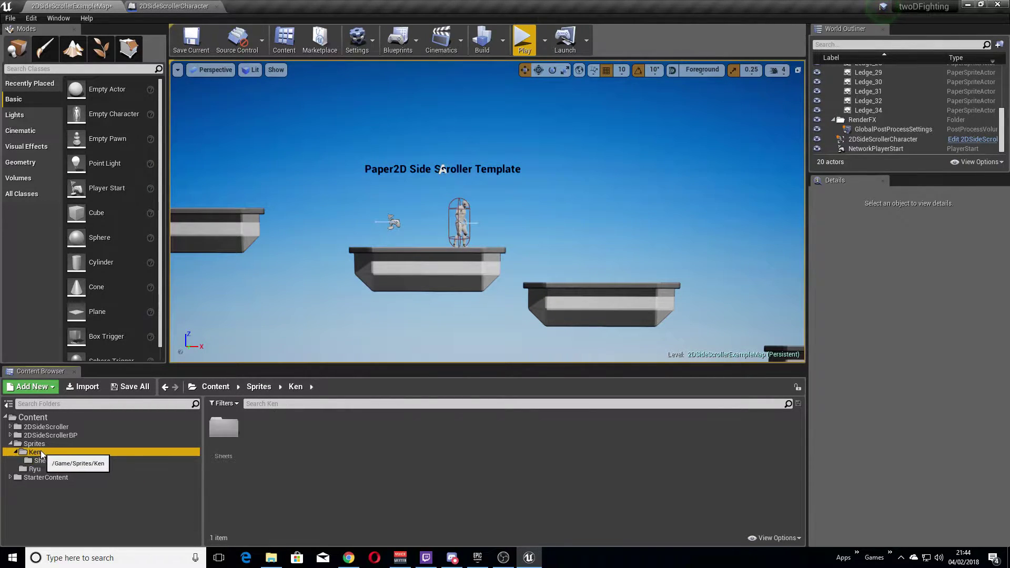
{"action": "right_click", "coordinate": [35, 452]}
{"action": "left_click", "coordinate": [102, 269]}
{"action": "type", "text": "Animation"}
{"action": "key", "text": "Return"}
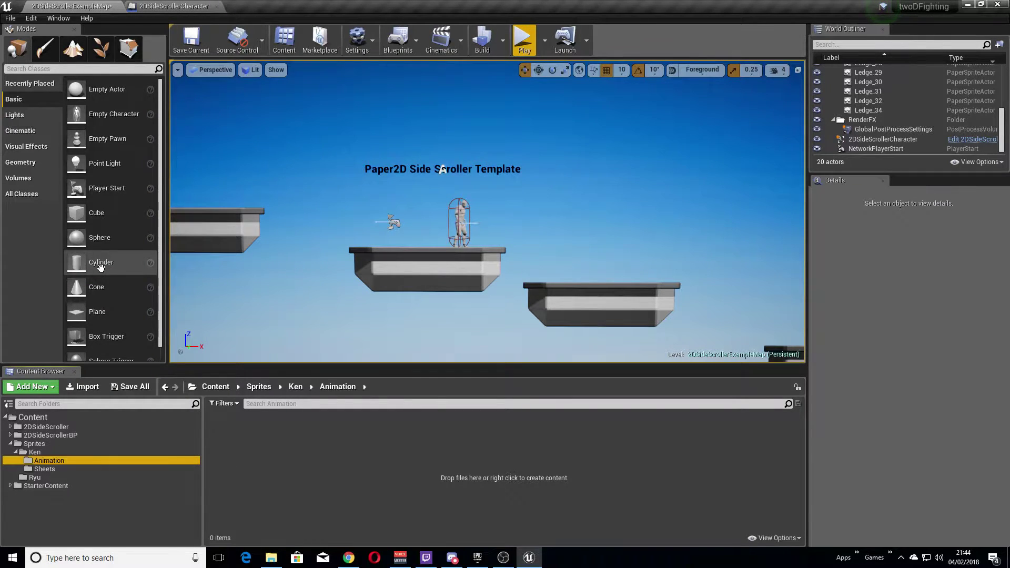
Create a folder named Animation inside the Ryu folder.
{"action": "left_click", "coordinate": [35, 477]}
{"action": "right_click", "coordinate": [35, 477]}
{"action": "mouse_move", "coordinate": [98, 314]}
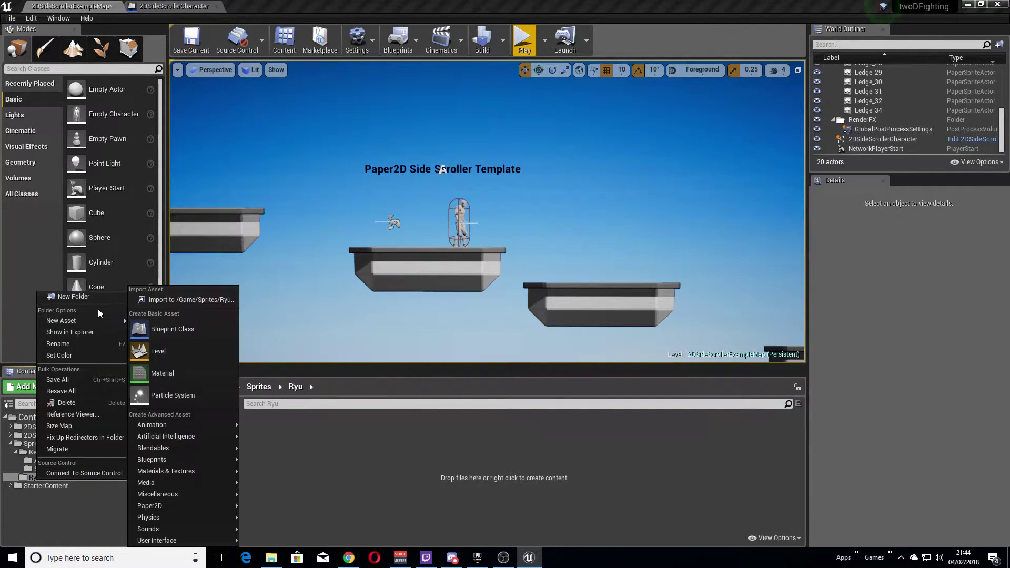
{"action": "left_click", "coordinate": [71, 296]}
{"action": "type", "text": "Animation"}
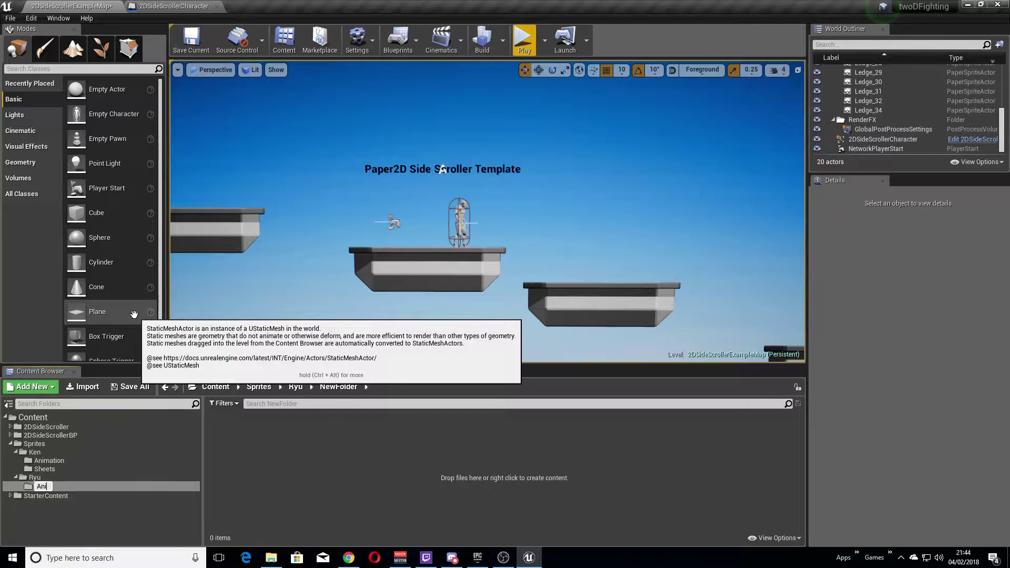
{"action": "key", "text": "Return"}
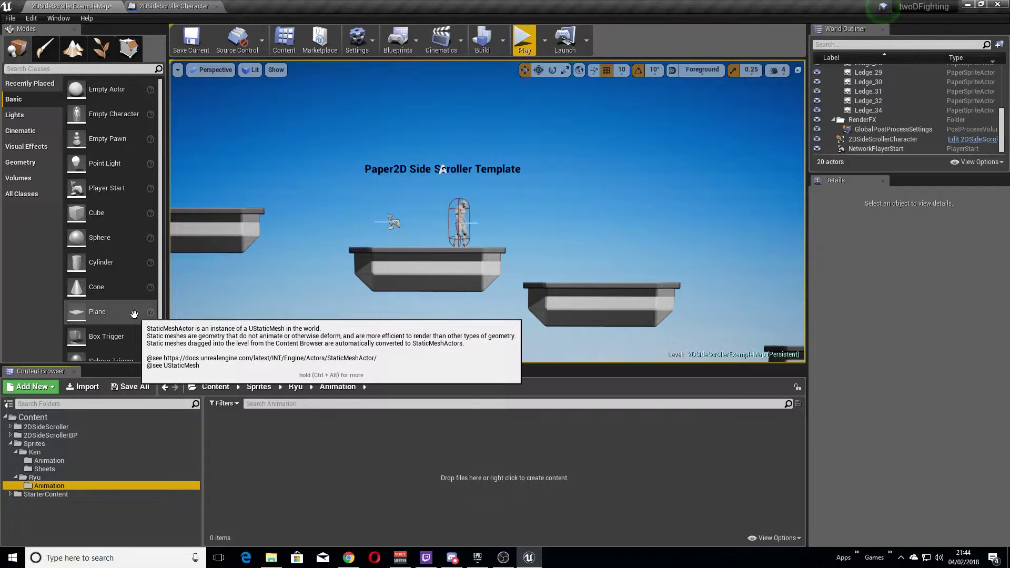
Create a second subfolder inside the Ryu folder, named Sheets].
{"action": "right_click", "coordinate": [35, 477]}
{"action": "left_click", "coordinate": [94, 295]}
{"action": "type", "text": "Sheets]"}
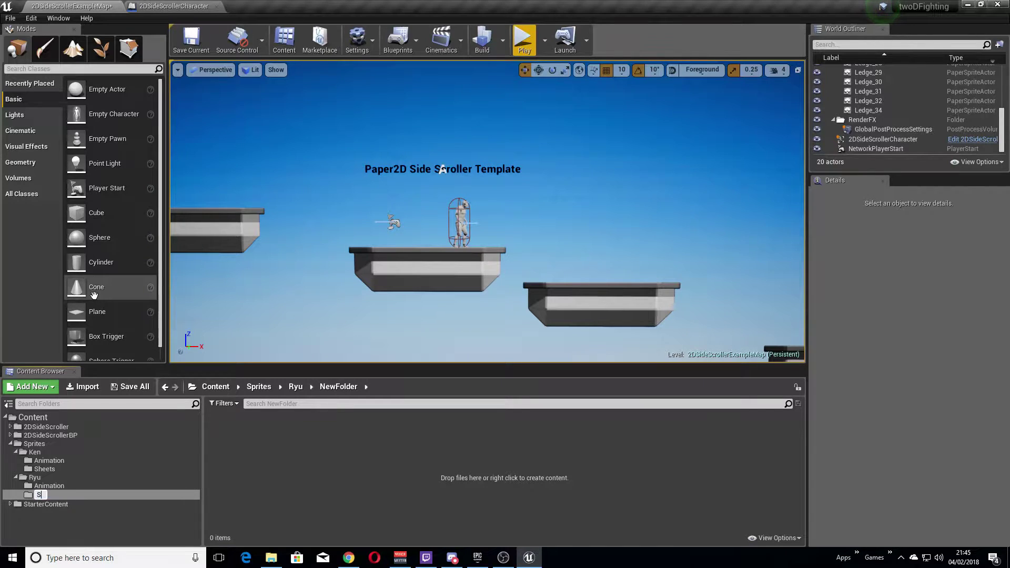
{"action": "key", "text": "Return"}
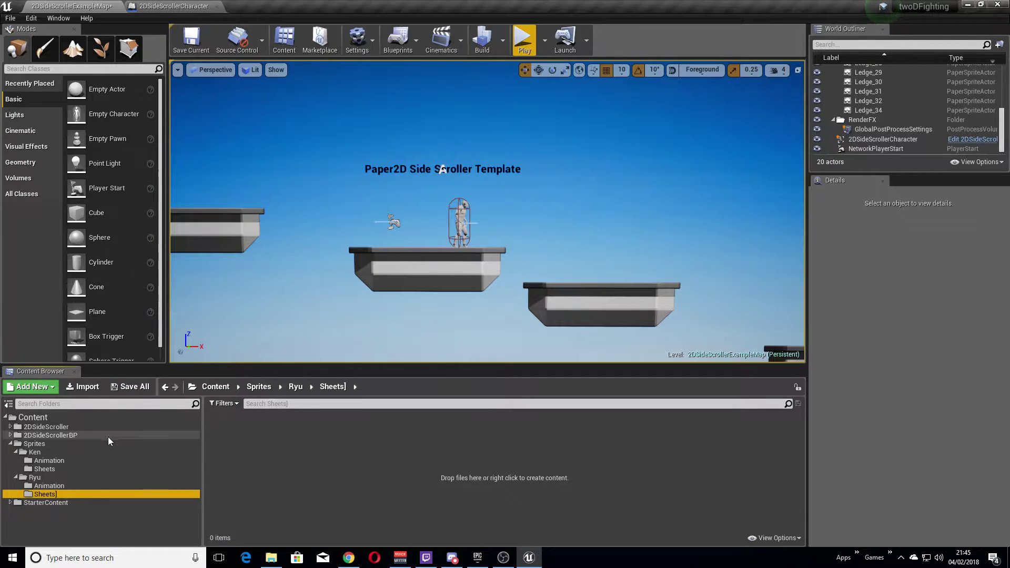
Rename the mistyped subfolder of the Ryu folder to Sheets.
{"action": "right_click", "coordinate": [59, 494]}
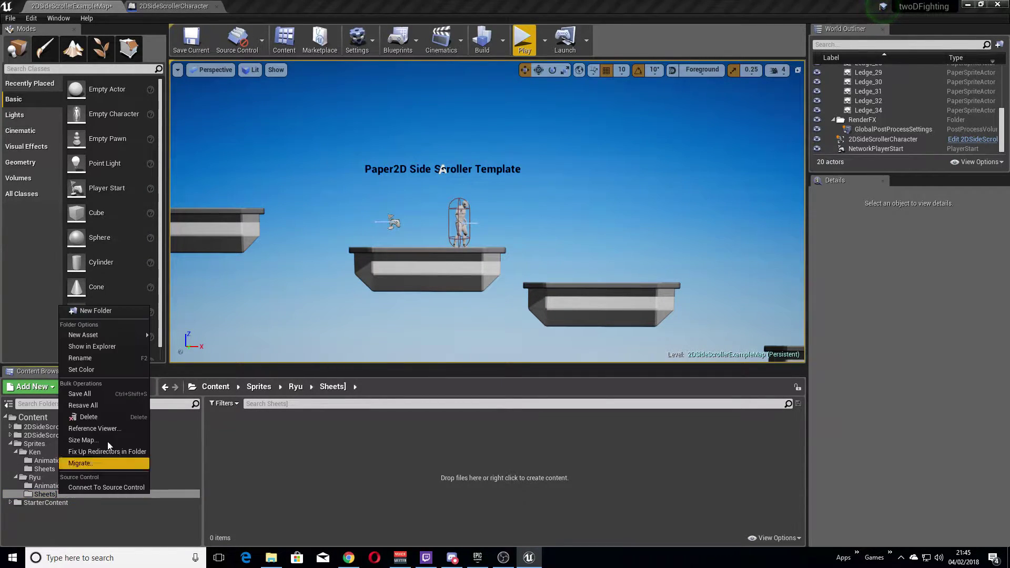
{"action": "left_click", "coordinate": [80, 358]}
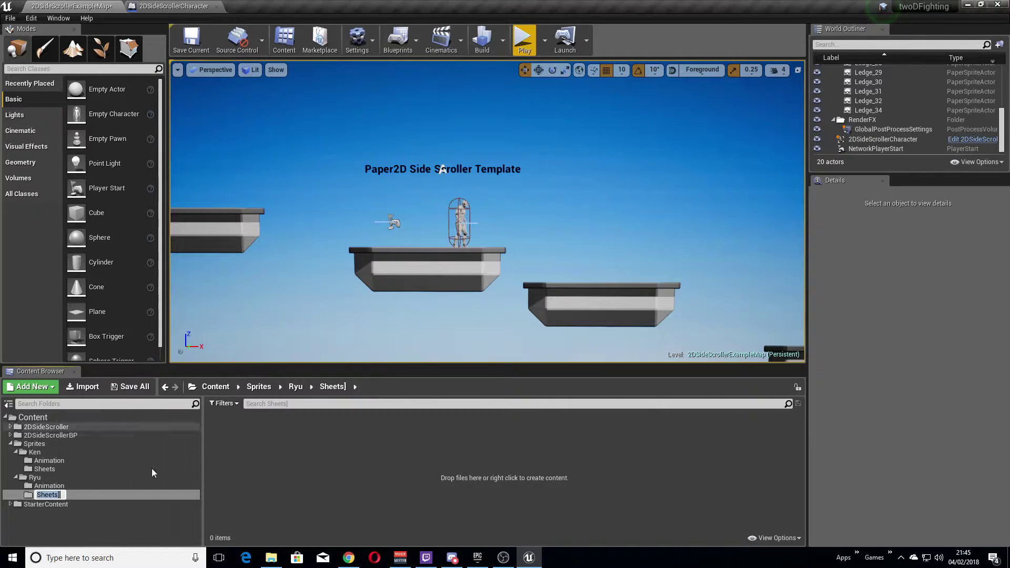
{"action": "right_click", "coordinate": [89, 500]}
{"action": "left_click", "coordinate": [87, 494]}
{"action": "right_click", "coordinate": [67, 494]}
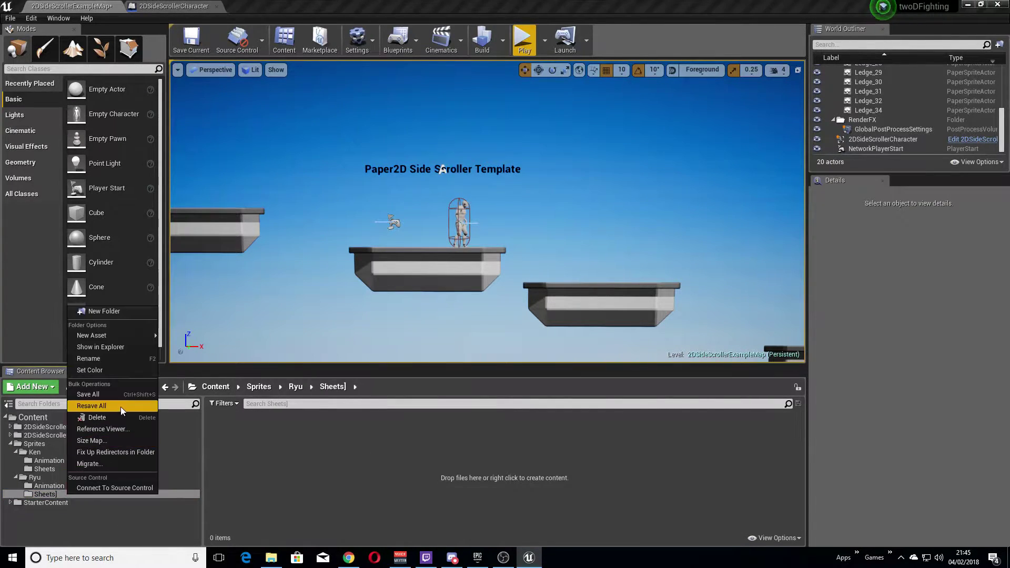
{"action": "left_click", "coordinate": [127, 359]}
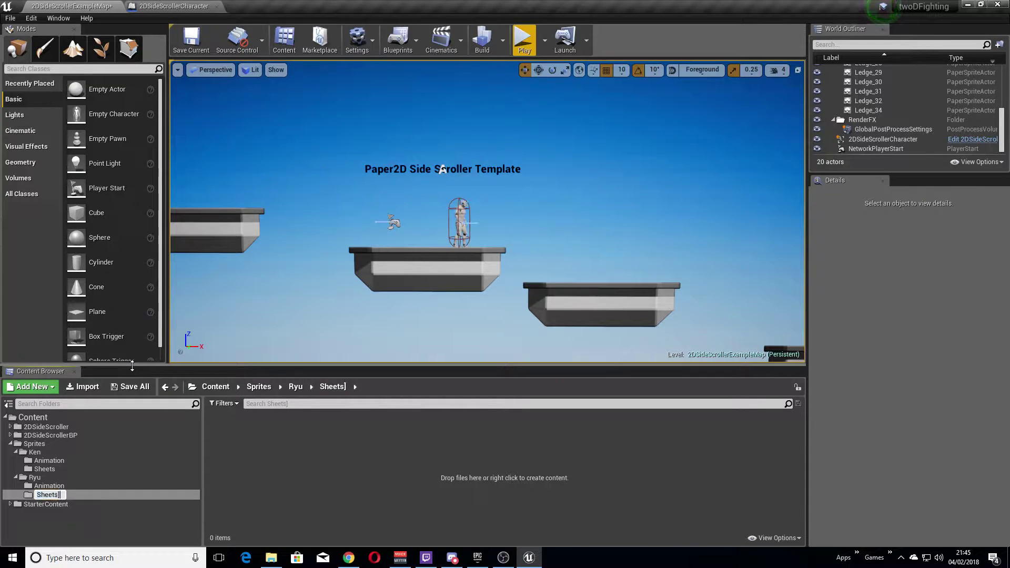
{"action": "key", "text": "Return"}
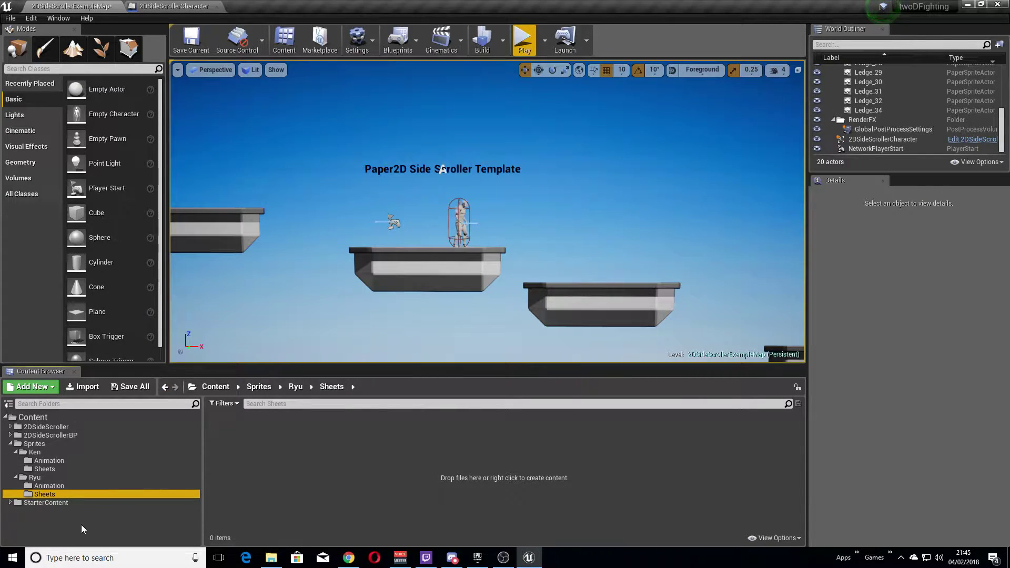
Import kenCrouch, kenIdle, kenJump, kenPunch and kenWalking from the Dropbox 2D Fighting Sprites folder into Ken's Sheets folder.
{"action": "left_click", "coordinate": [56, 468]}
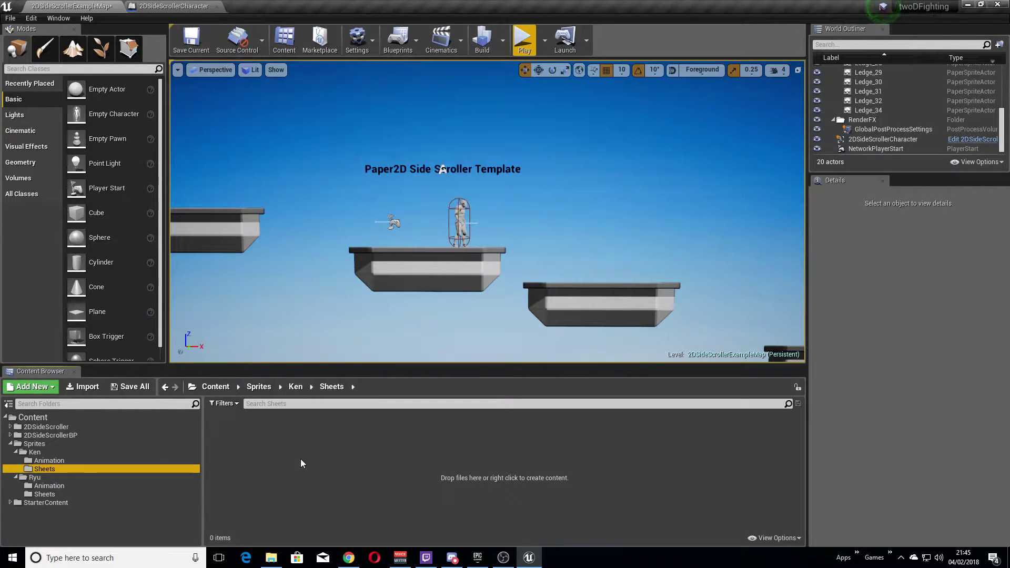
{"action": "left_click", "coordinate": [67, 462]}
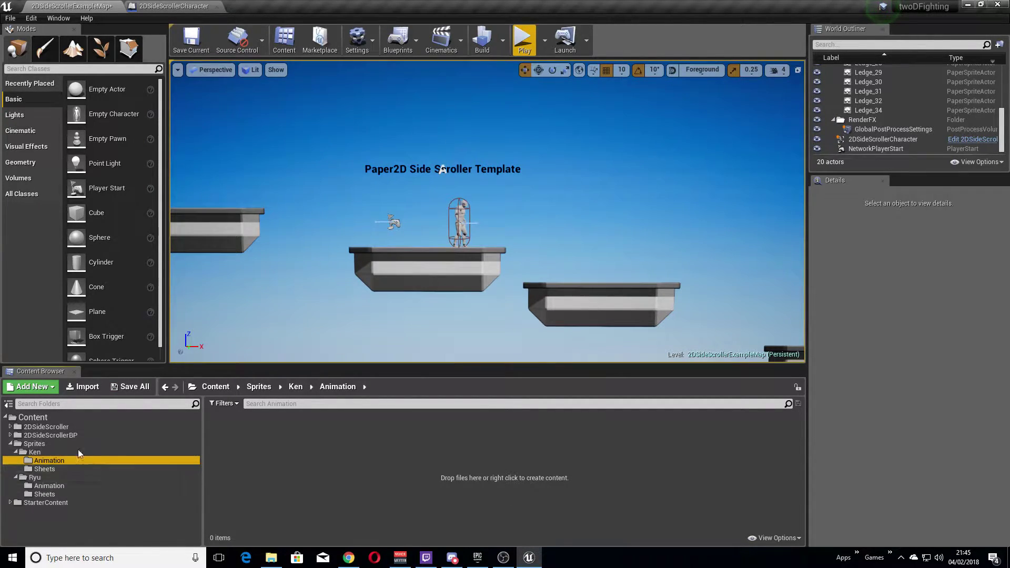
{"action": "left_click", "coordinate": [64, 467]}
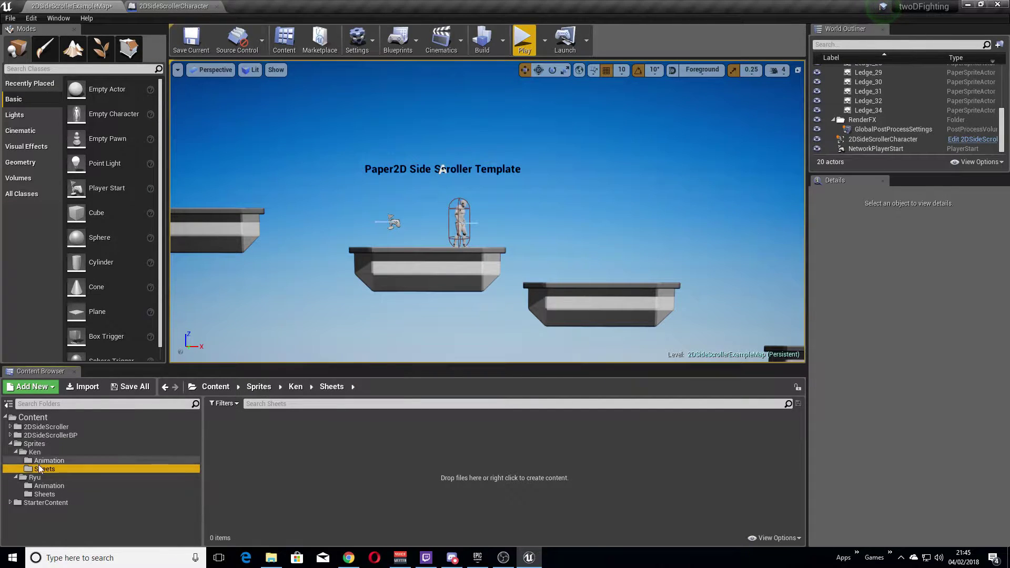
{"action": "right_click", "coordinate": [345, 473]}
{"action": "left_click", "coordinate": [415, 224]}
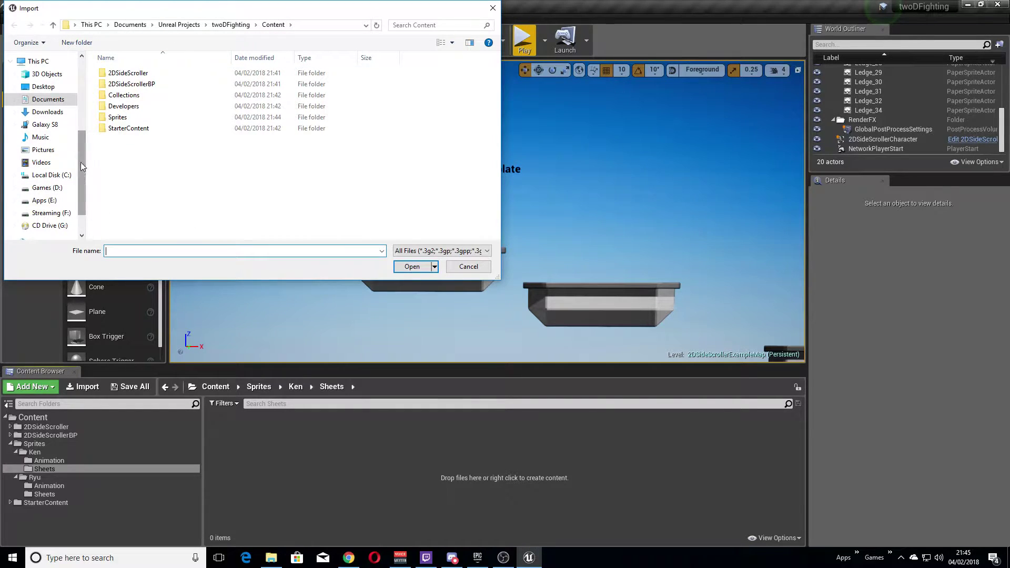
{"action": "key", "text": "Escape"}
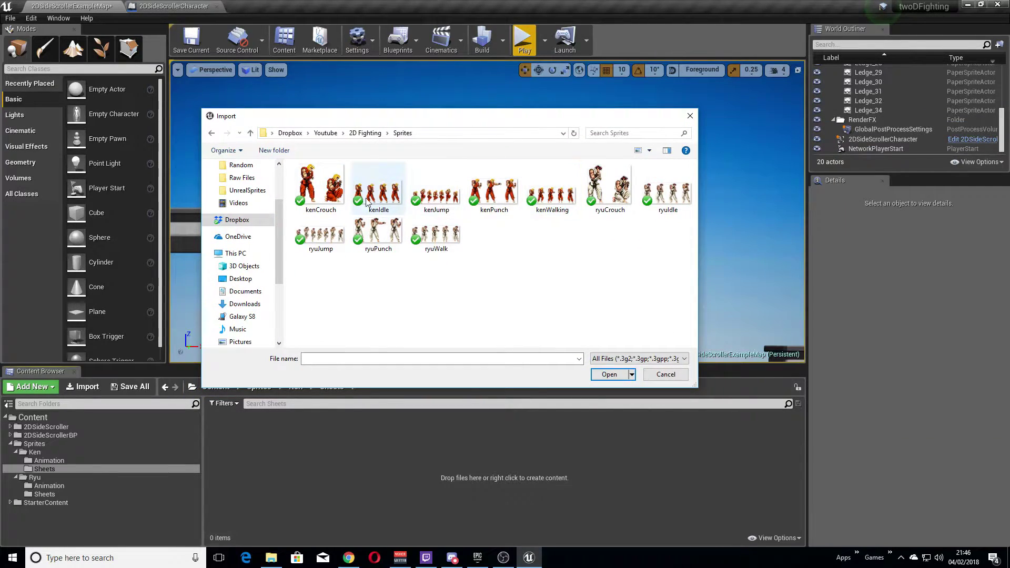
{"action": "left_click", "coordinate": [322, 198]}
{"action": "left_click", "coordinate": [576, 207], "text": "shift"}
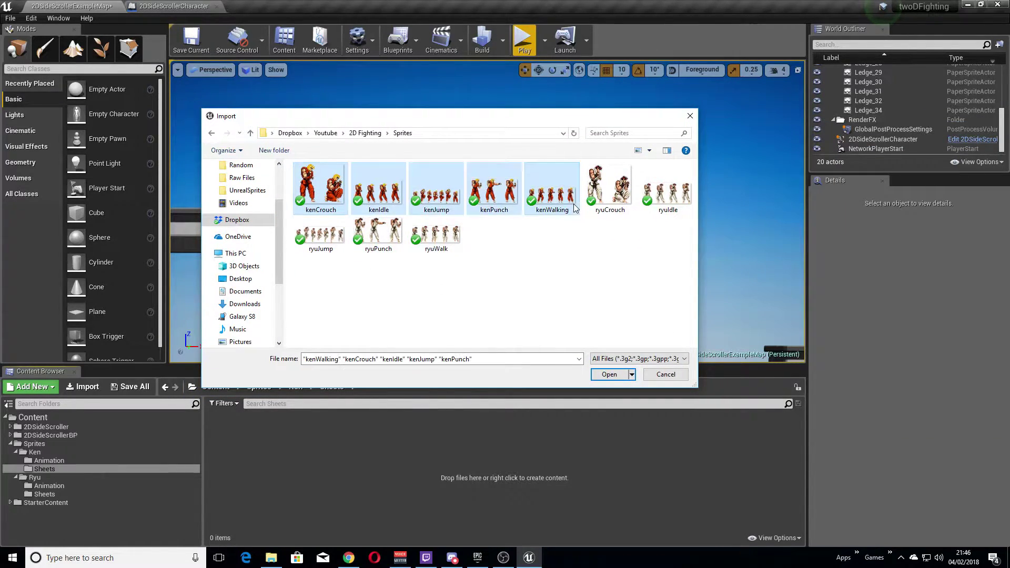
{"action": "left_click", "coordinate": [606, 374]}
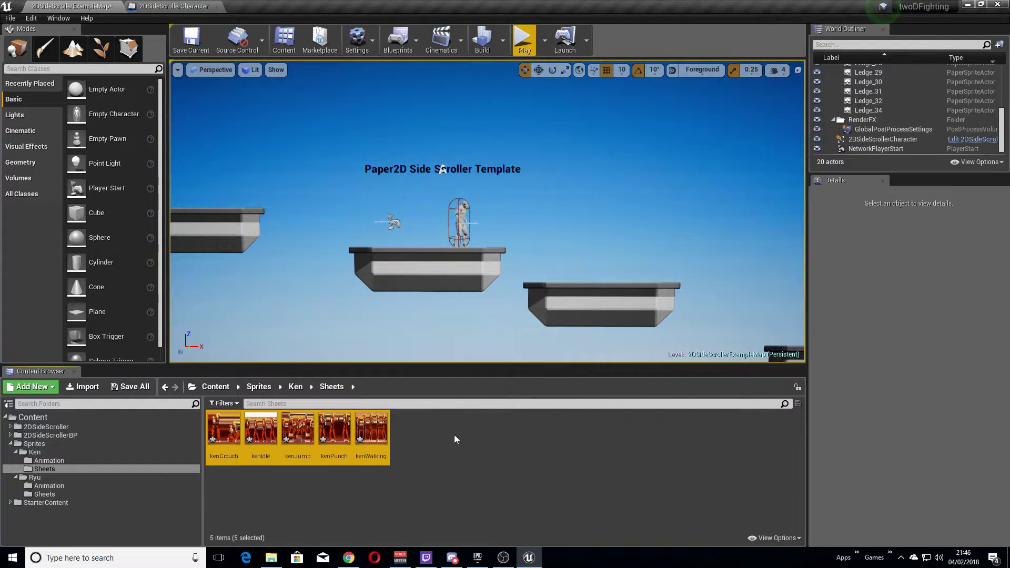
Apply the Paper2D texture settings to all five imported Ken sprite sheets.
{"action": "right_click", "coordinate": [316, 425]}
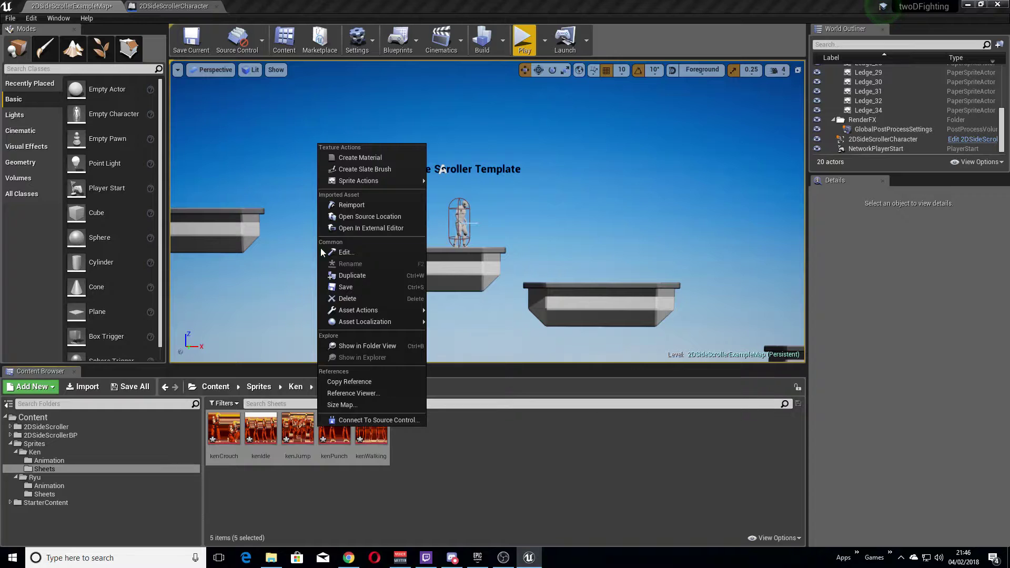
{"action": "mouse_move", "coordinate": [375, 182]}
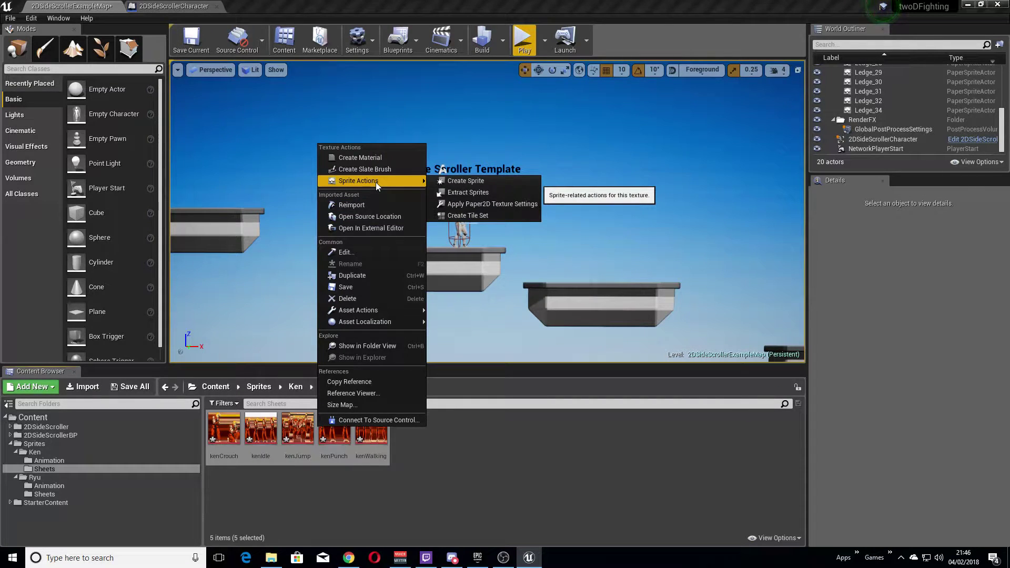
{"action": "left_click", "coordinate": [495, 205]}
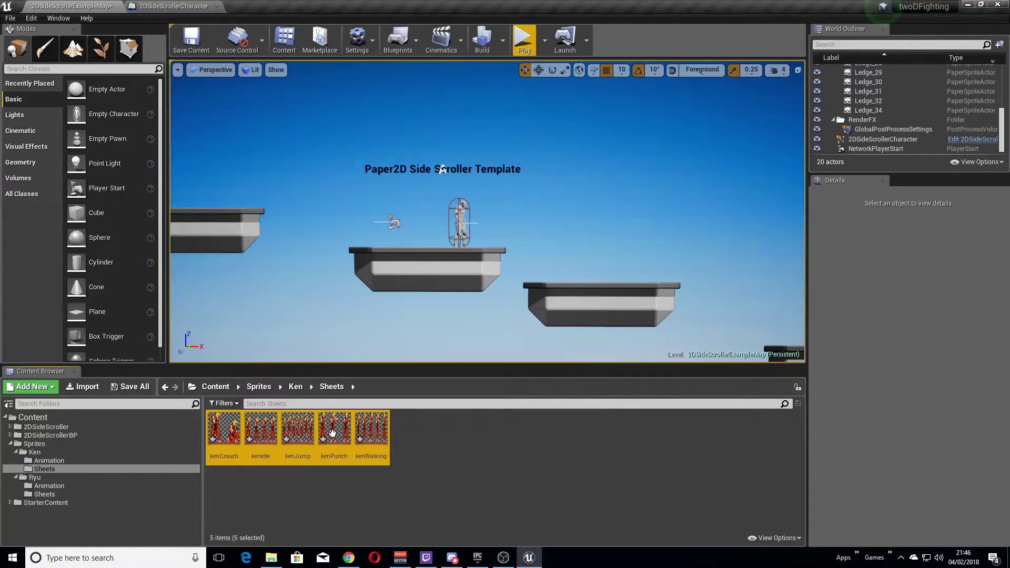
{"action": "mouse_move", "coordinate": [335, 432]}
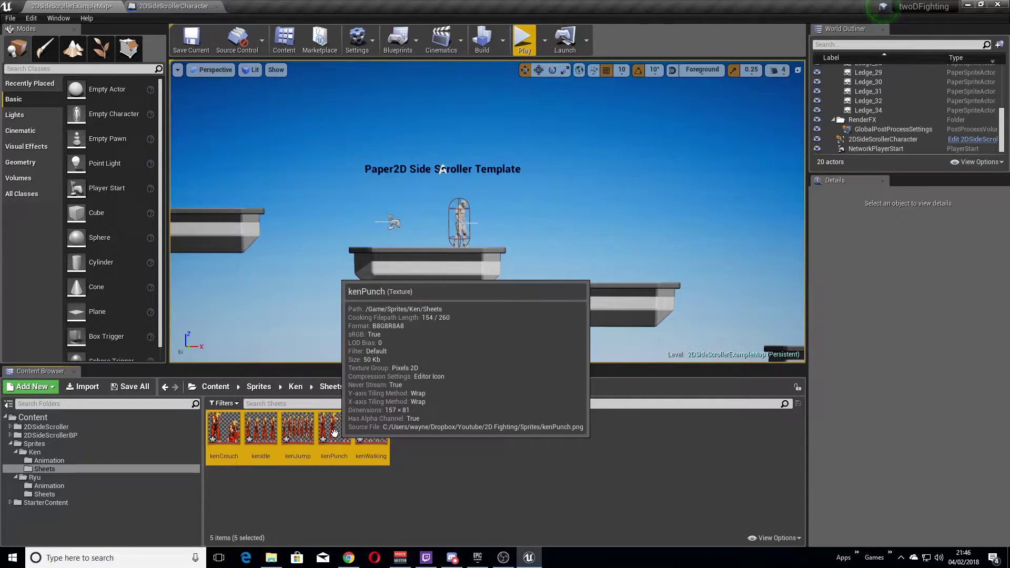
Extract sprites from the kenWalking, kenPunch, kenJump, kenIdle and kenCrouch sheets using the Auto extract mode.
{"action": "right_click", "coordinate": [334, 433]}
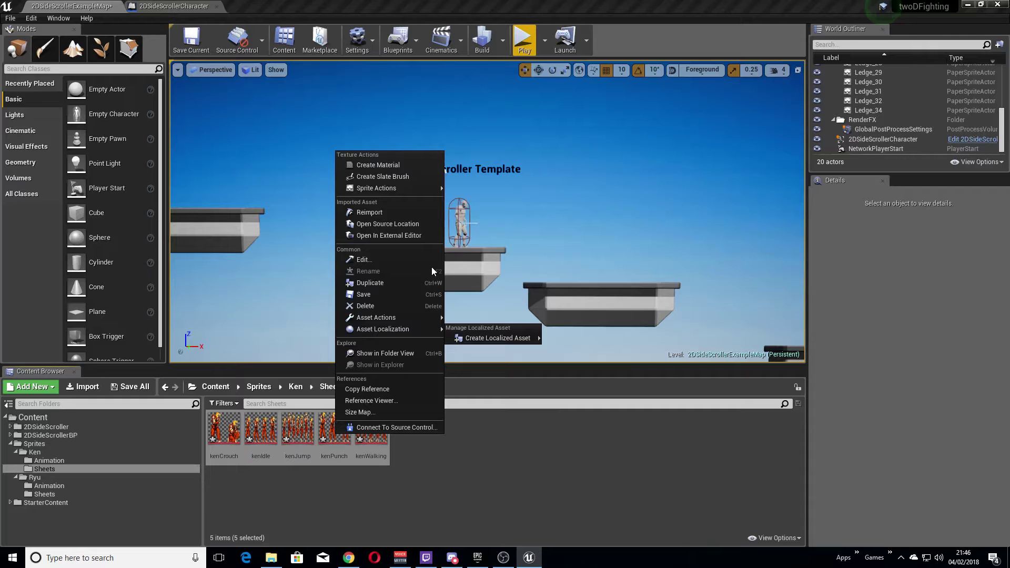
{"action": "mouse_move", "coordinate": [412, 189]}
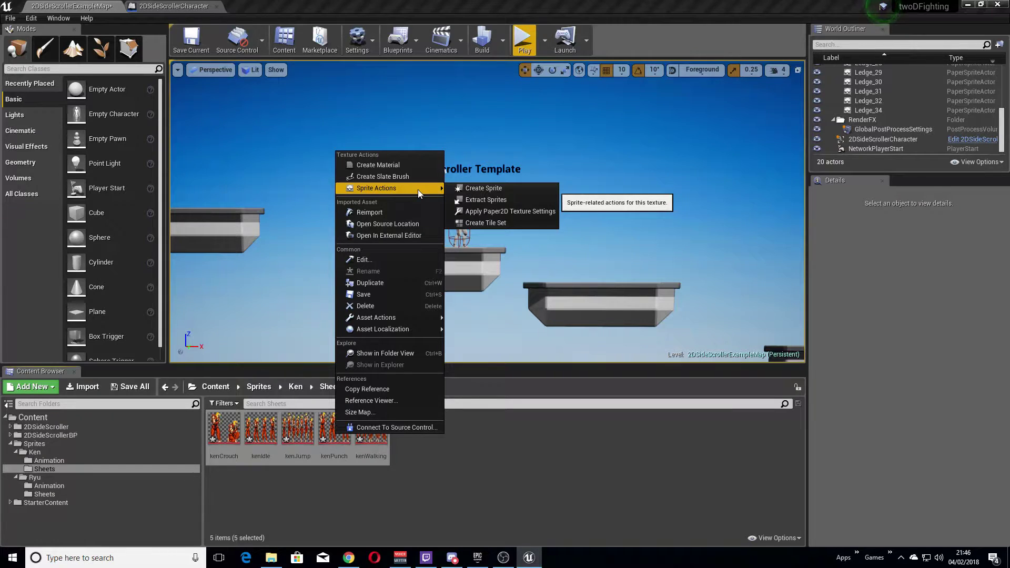
{"action": "left_click", "coordinate": [500, 200]}
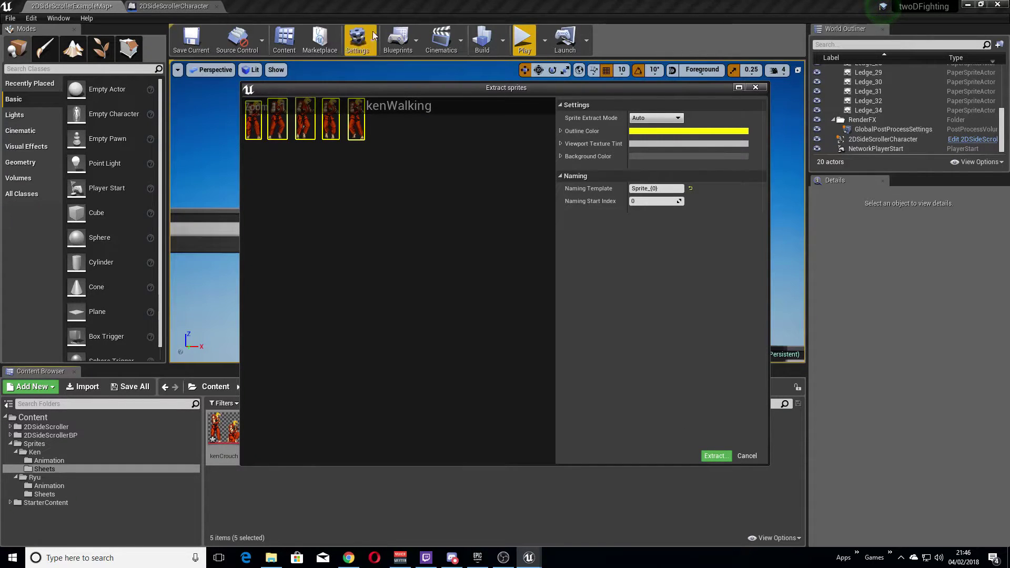
{"action": "left_click_drag", "start_coordinate": [481, 90], "coordinate": [468, 121]}
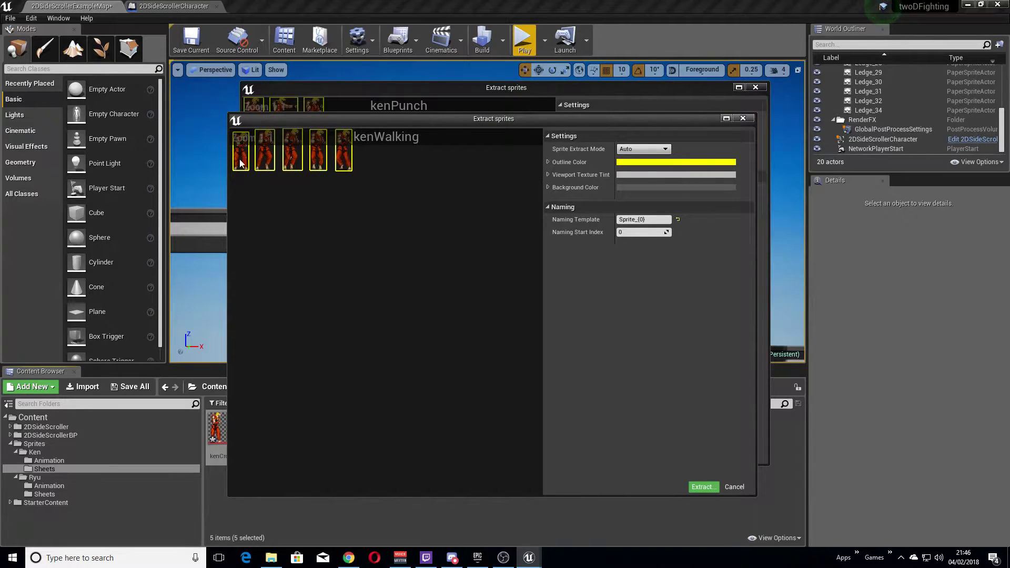
{"action": "left_click_drag", "start_coordinate": [405, 126], "coordinate": [403, 99]}
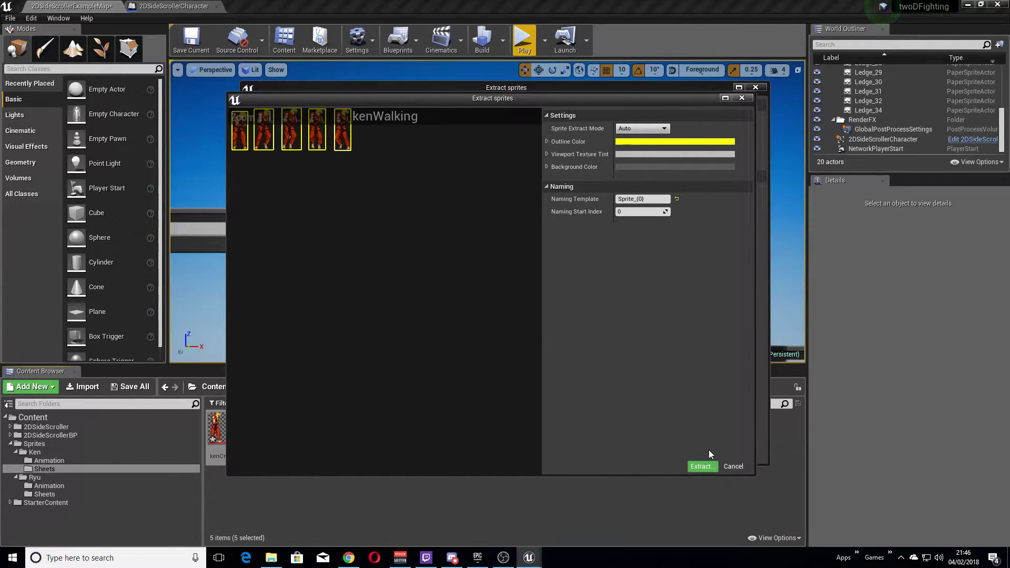
{"action": "left_click", "coordinate": [702, 467]}
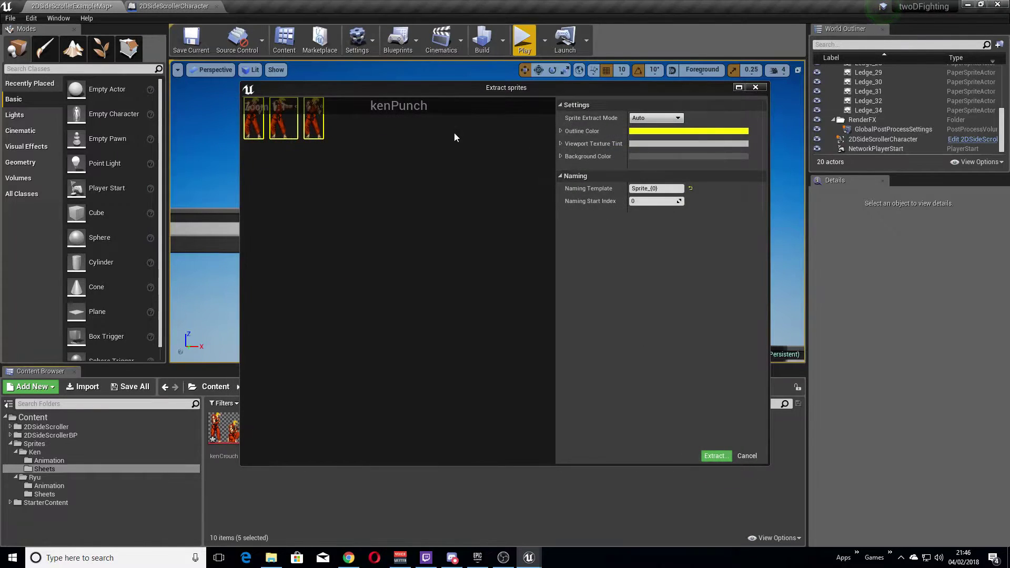
{"action": "left_click", "coordinate": [713, 456]}
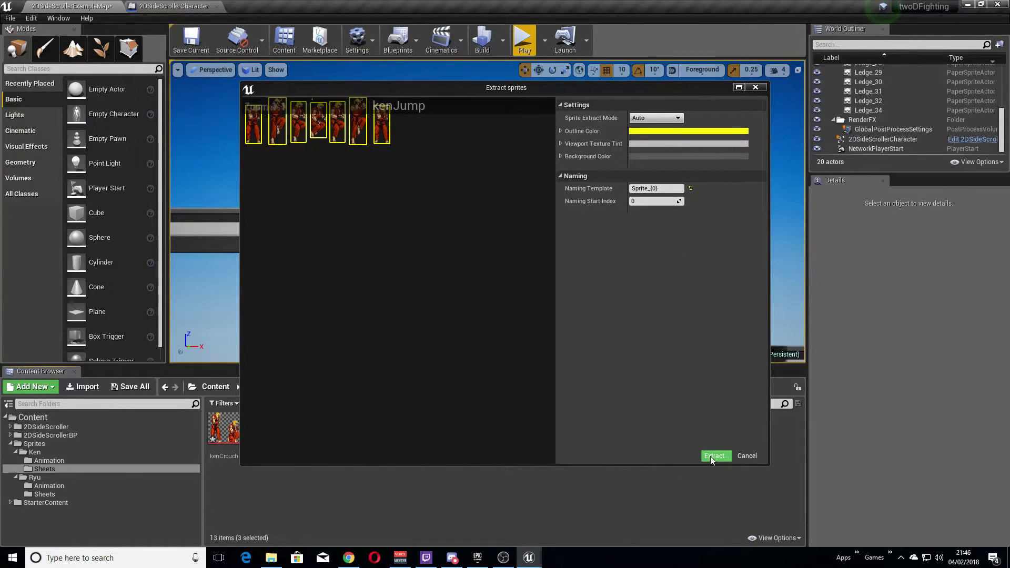
{"action": "left_click", "coordinate": [710, 456]}
{"action": "left_click", "coordinate": [718, 457]}
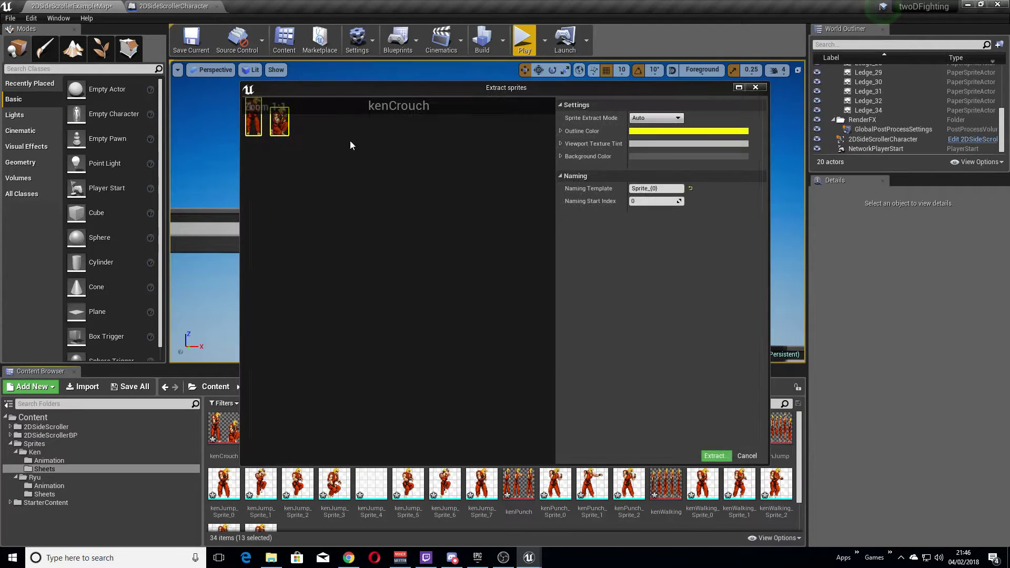
{"action": "left_click", "coordinate": [715, 456]}
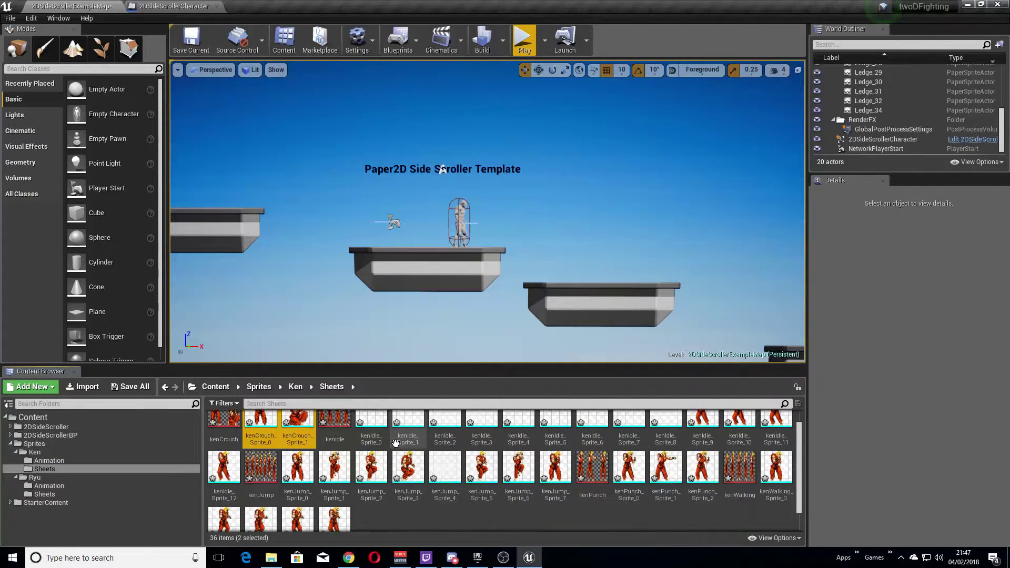
Delete the blank sprites kenIdle_Sprite_0 to kenIdle_Sprite_8 and kenJump_Sprite_4 from Ken's Sheets folder.
{"action": "left_click", "coordinate": [370, 432]}
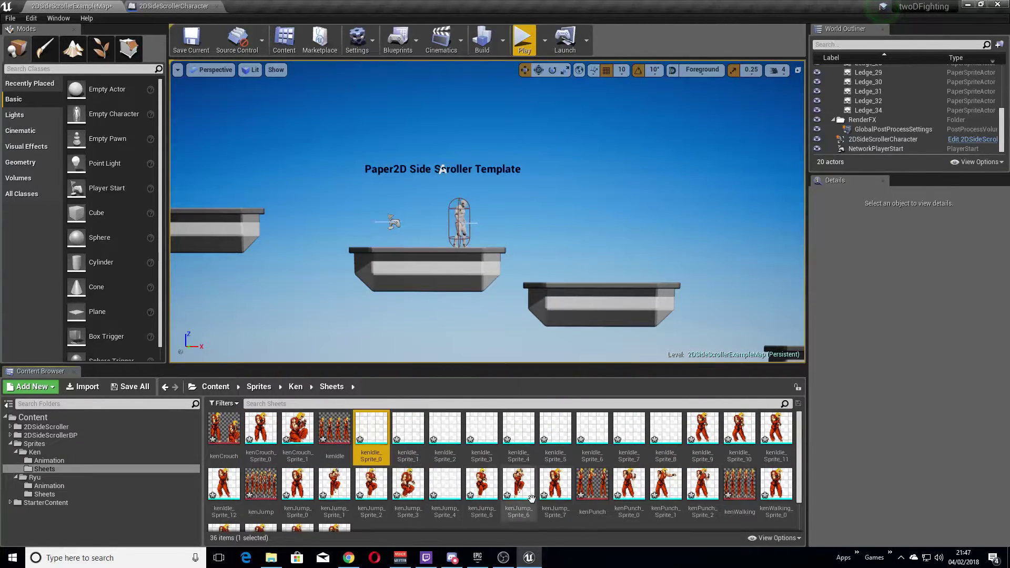
{"action": "left_click", "coordinate": [666, 436], "text": "shift"}
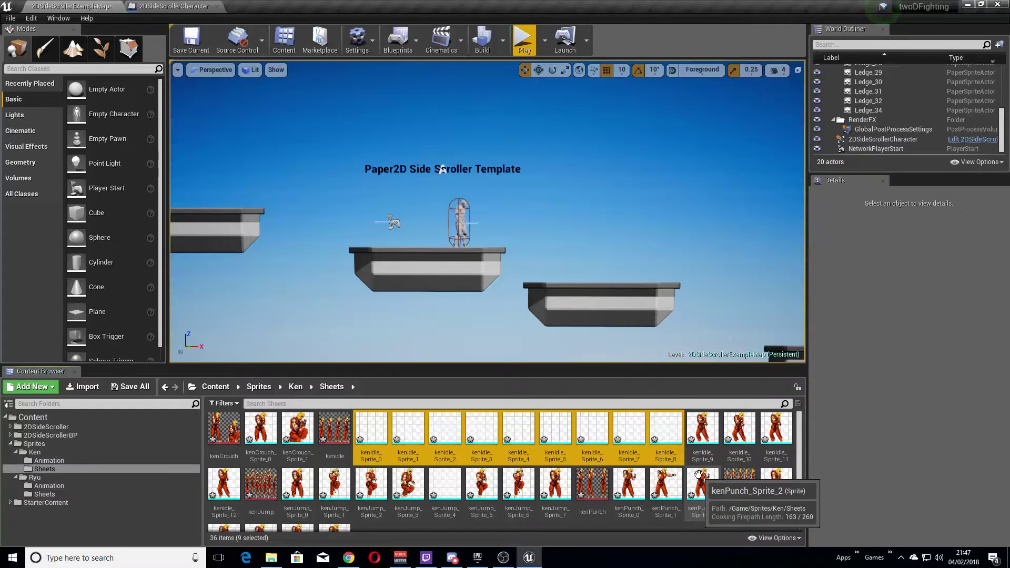
{"action": "key", "text": "Delete"}
{"action": "left_click", "coordinate": [454, 443]}
{"action": "left_click", "coordinate": [711, 436]}
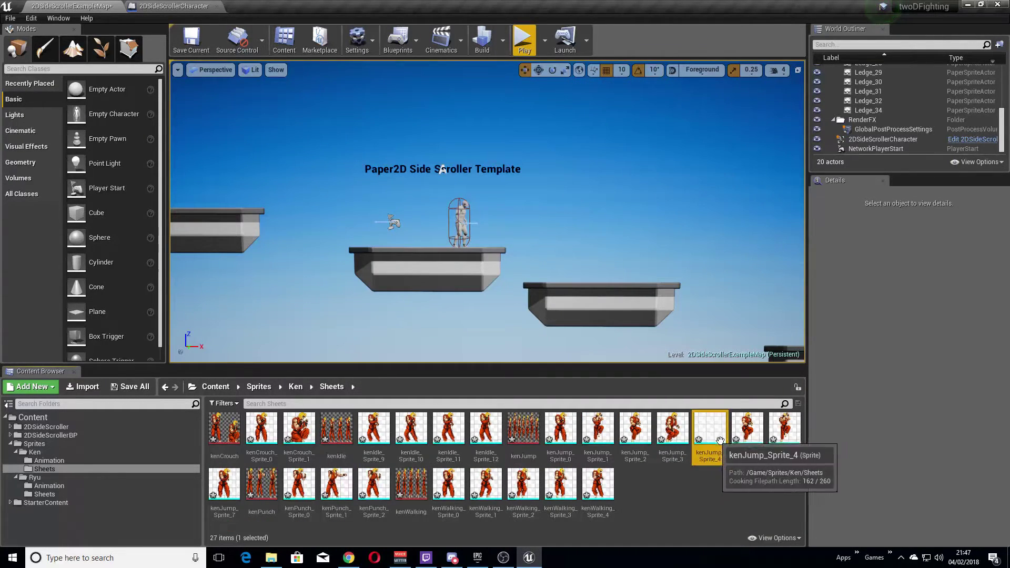
{"action": "key", "text": "Delete"}
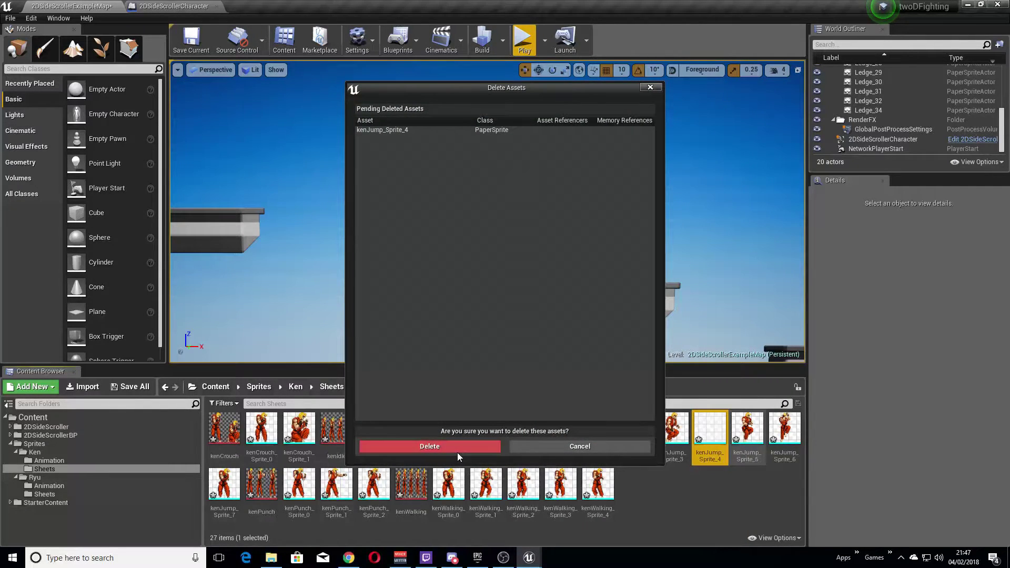
{"action": "left_click", "coordinate": [456, 449]}
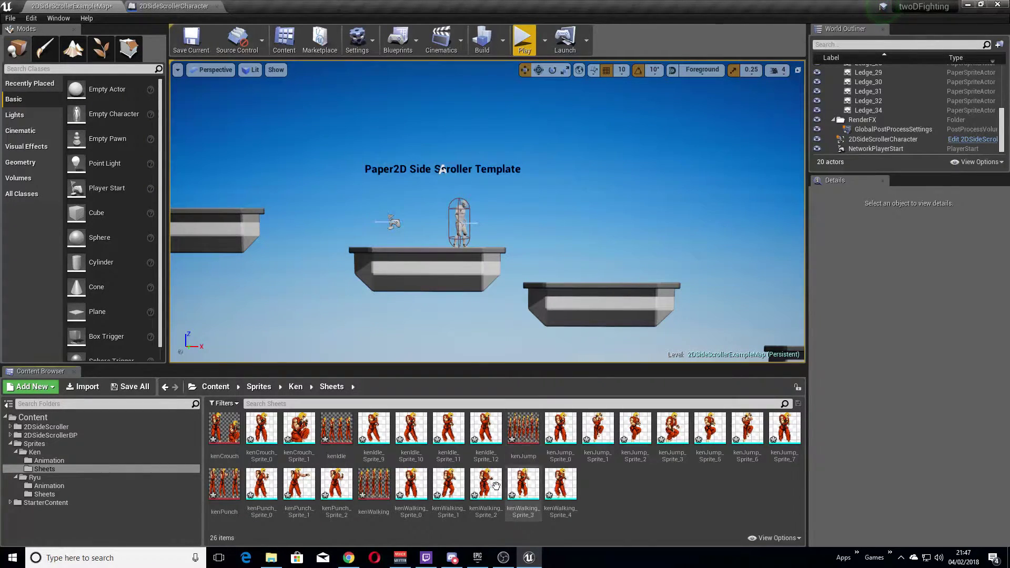
Create a flipbook from kenCrouch_Sprite_0 and kenCrouch_Sprite_1.
{"action": "left_click", "coordinate": [262, 429]}
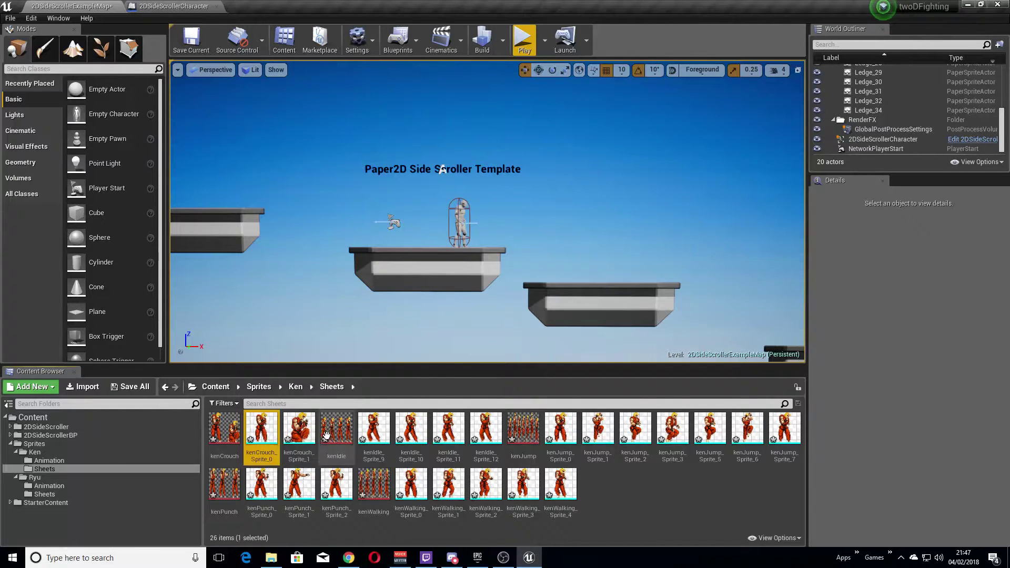
{"action": "left_click", "coordinate": [299, 429]}
{"action": "left_click", "coordinate": [266, 434], "text": "ctrl"}
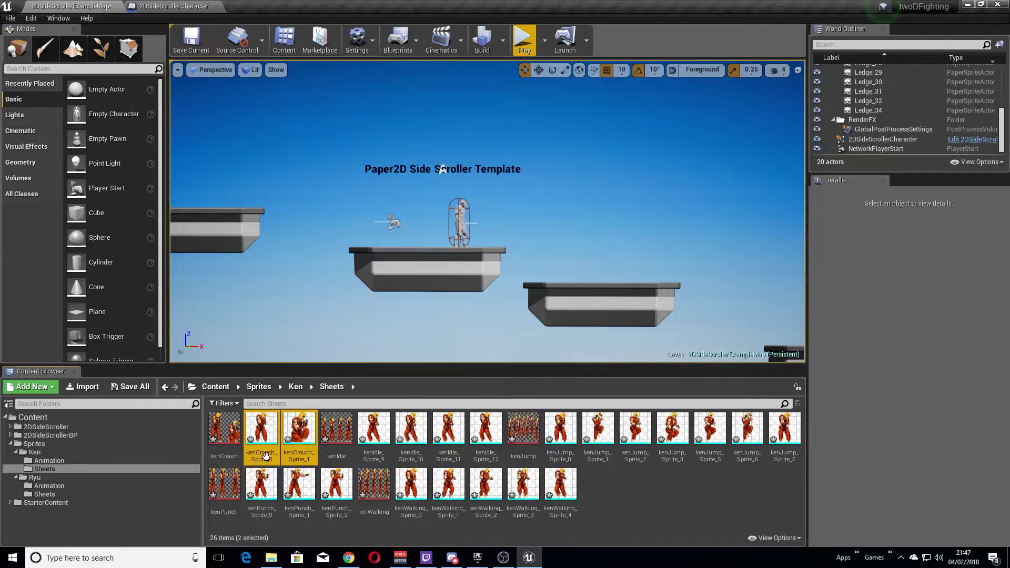
{"action": "right_click", "coordinate": [297, 434]}
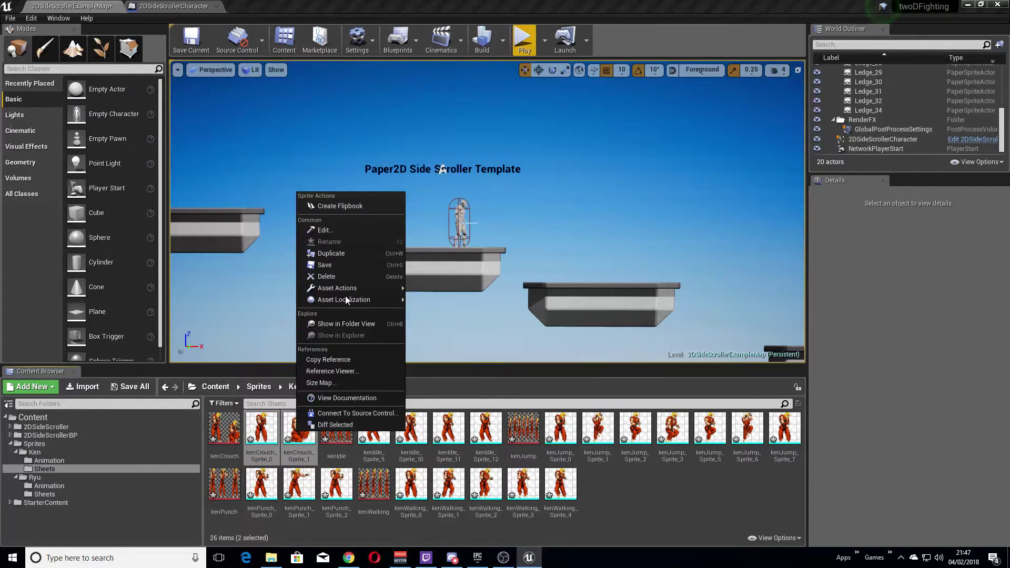
{"action": "left_click", "coordinate": [342, 206]}
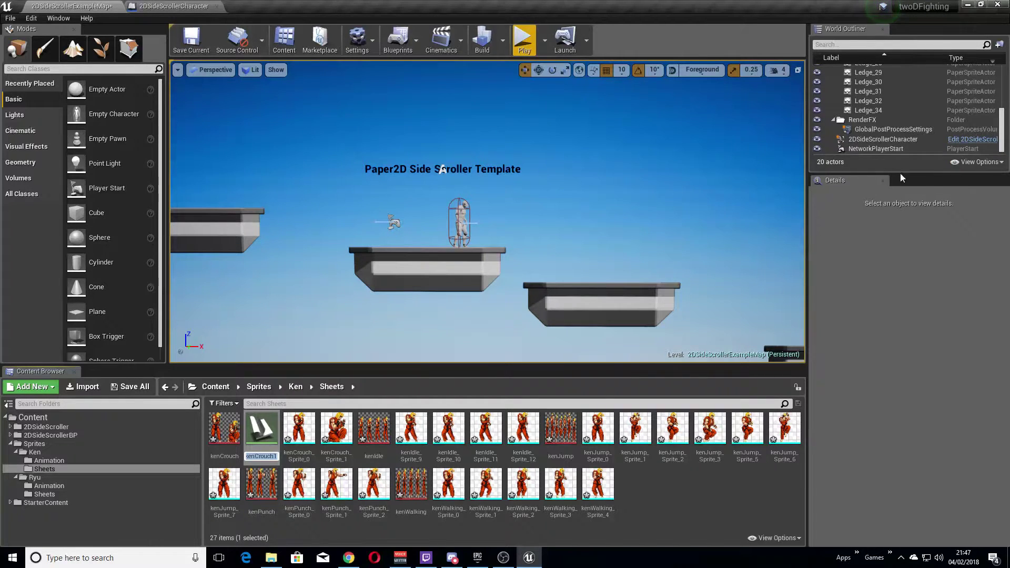
Set the crouch flipbook's playback rate to 4 frames per second, save it and return to the level editor.
{"action": "double_click", "coordinate": [267, 431]}
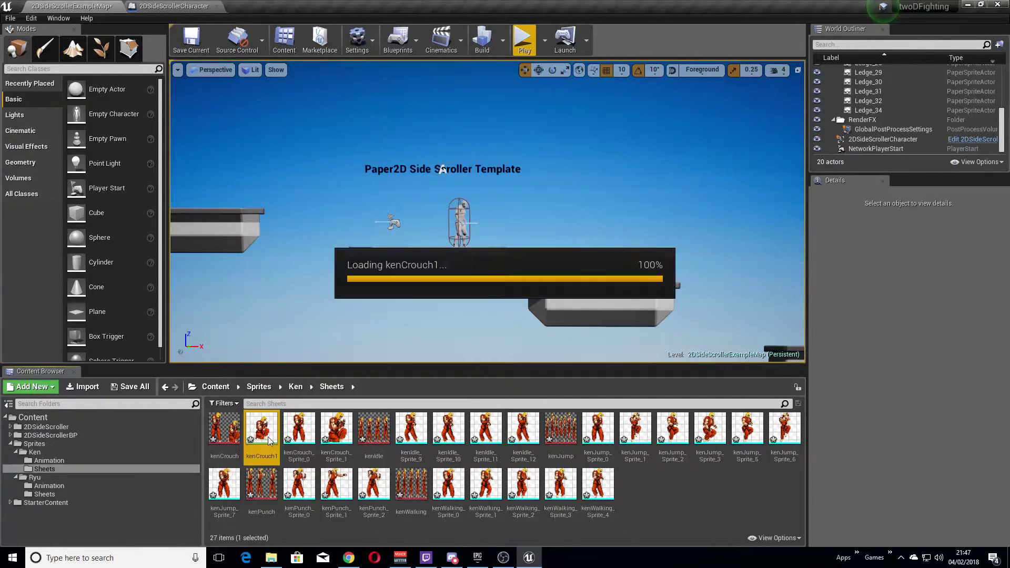
{"action": "left_click", "coordinate": [901, 105]}
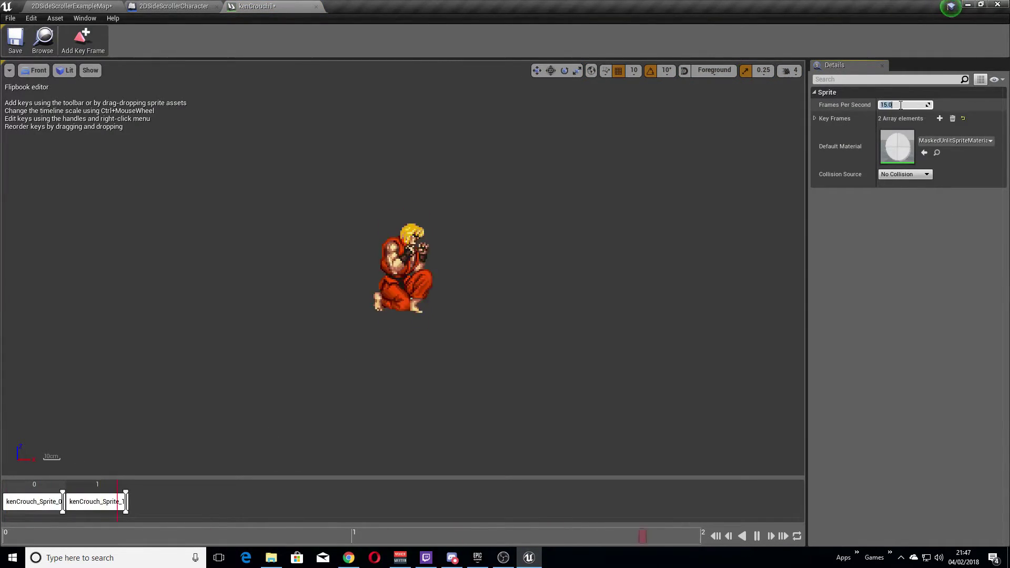
{"action": "type", "text": "60"}
{"action": "key", "text": "Return"}
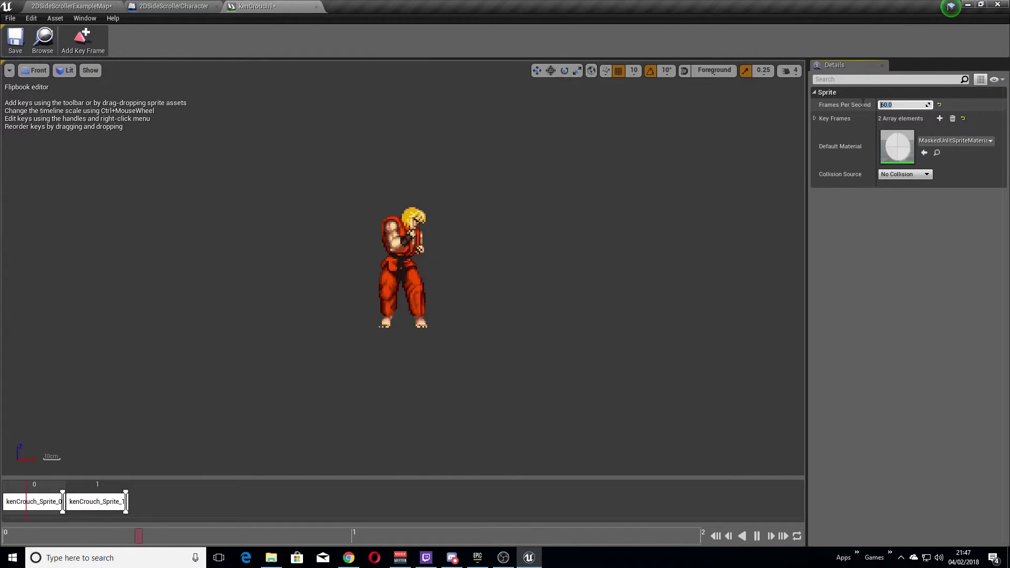
{"action": "type", "text": "4"}
{"action": "key", "text": "Return"}
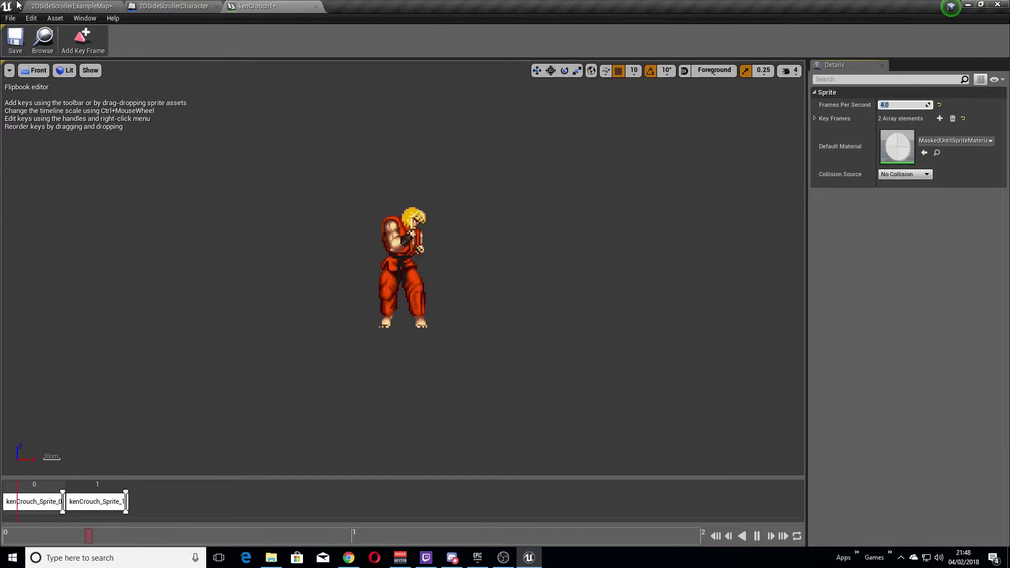
{"action": "left_click", "coordinate": [8, 34]}
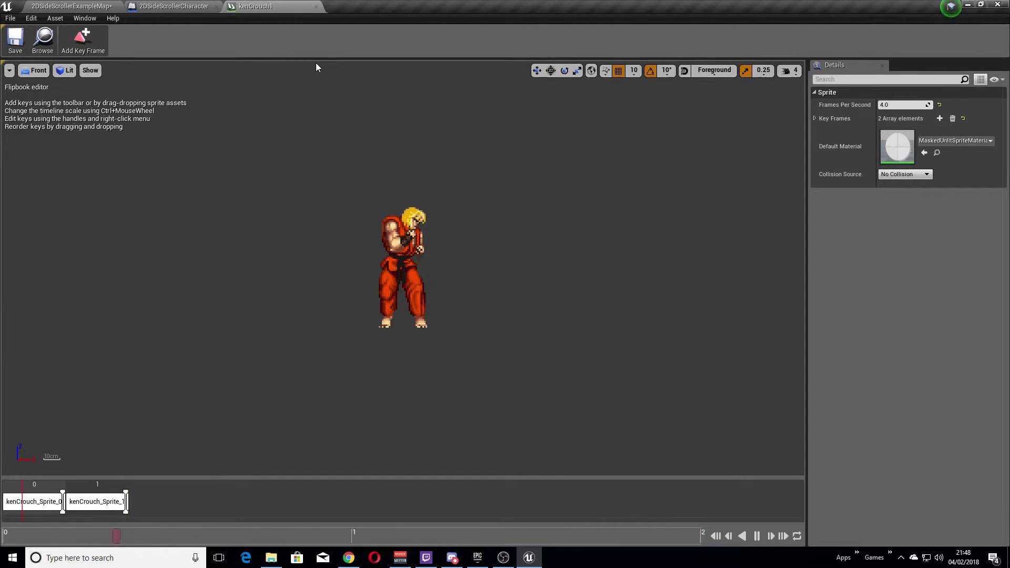
{"action": "left_click", "coordinate": [316, 7]}
{"action": "left_click", "coordinate": [71, 6]}
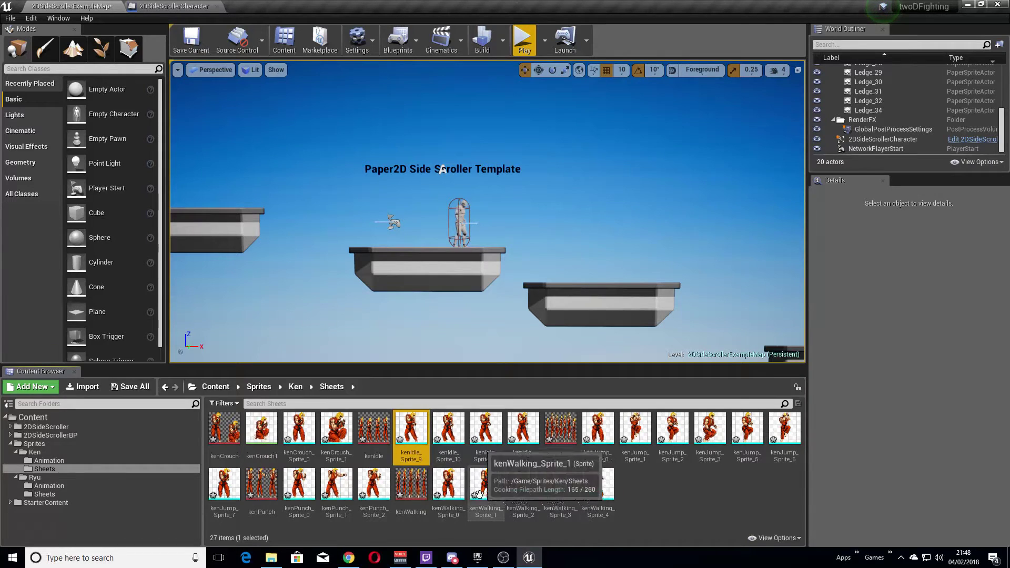
Create a flipbook from the sprites kenIdle_Sprite_9 to kenIdle_Sprite_12, keeping the suggested name.
{"action": "left_click", "coordinate": [515, 432], "text": "shift"}
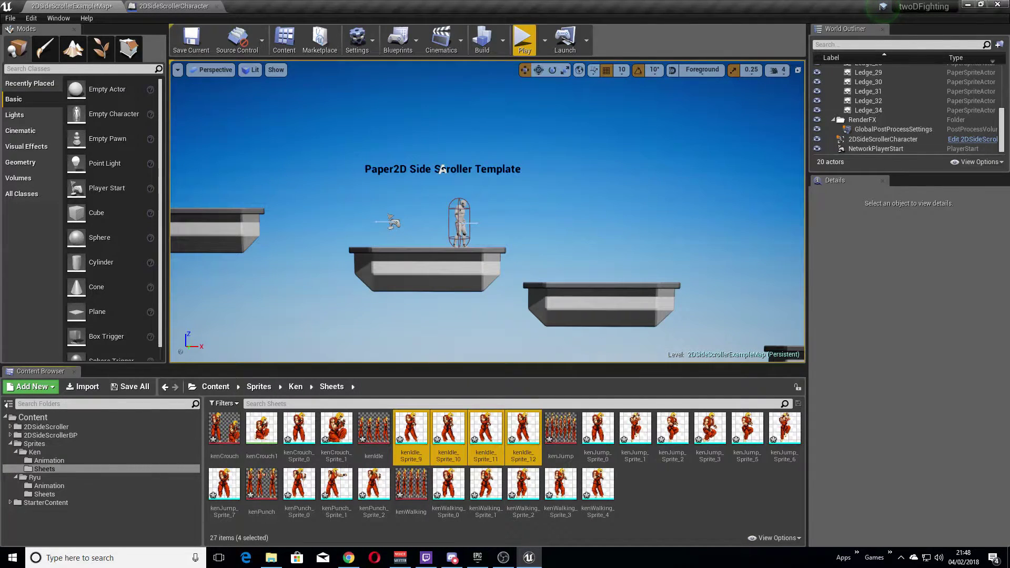
{"action": "right_click", "coordinate": [533, 459]}
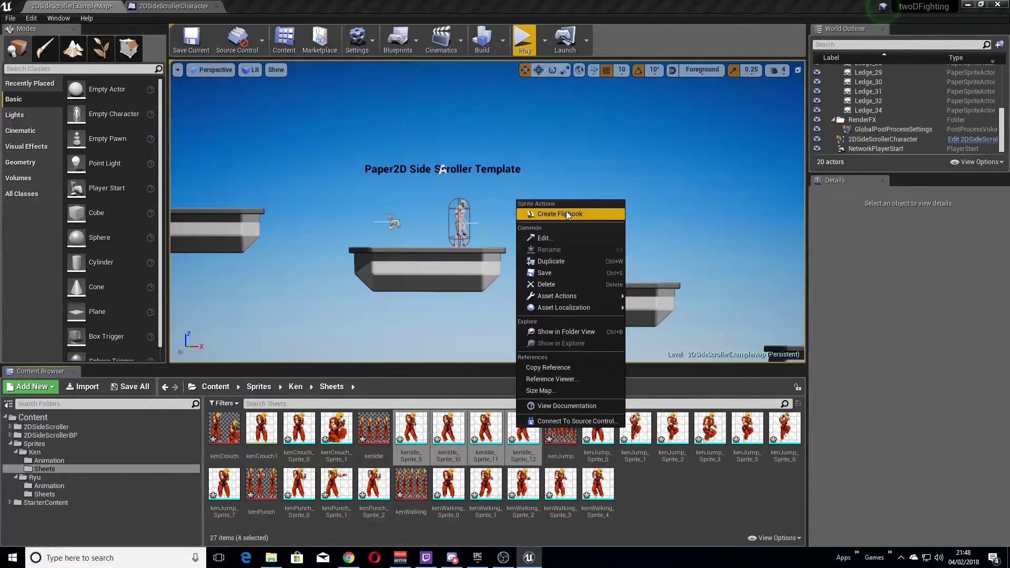
{"action": "left_click", "coordinate": [605, 214]}
{"action": "key", "text": "Return"}
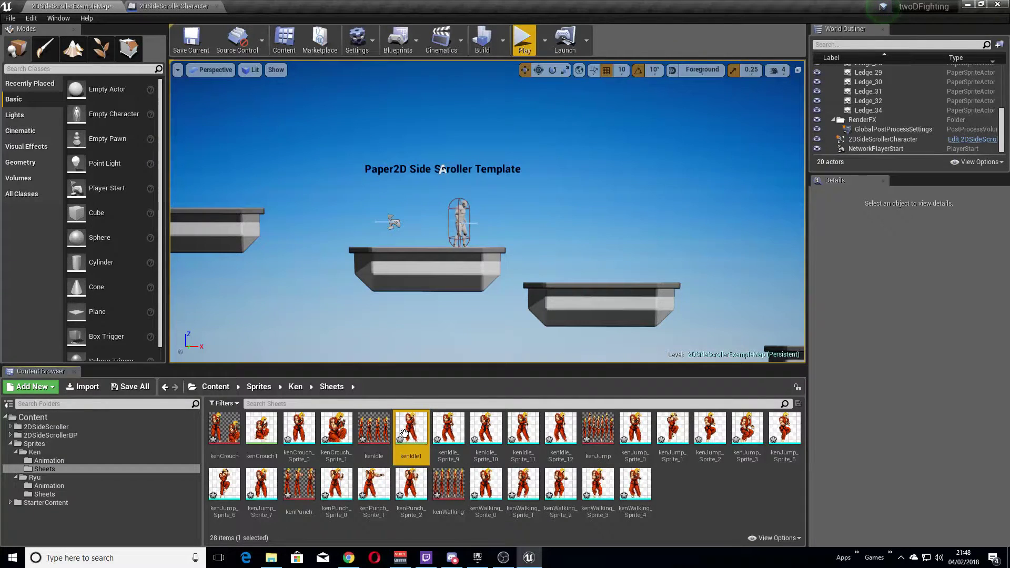
Set the idle flipbook's playback rate to 4 frames per second, save it and return to the level editor.
{"action": "double_click", "coordinate": [405, 432]}
{"action": "left_click", "coordinate": [894, 105]}
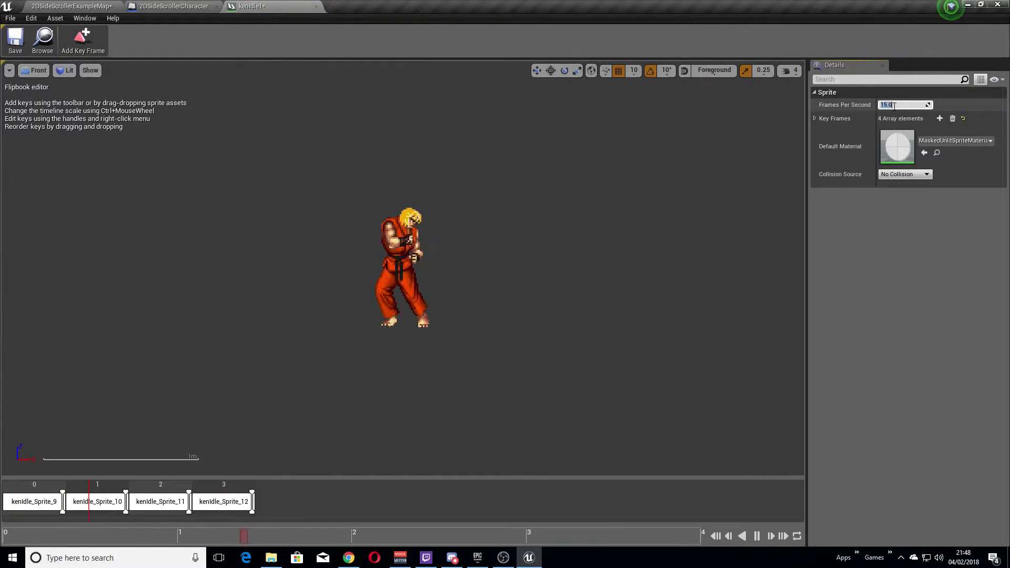
{"action": "type", "text": "4"}
{"action": "key", "text": "Return"}
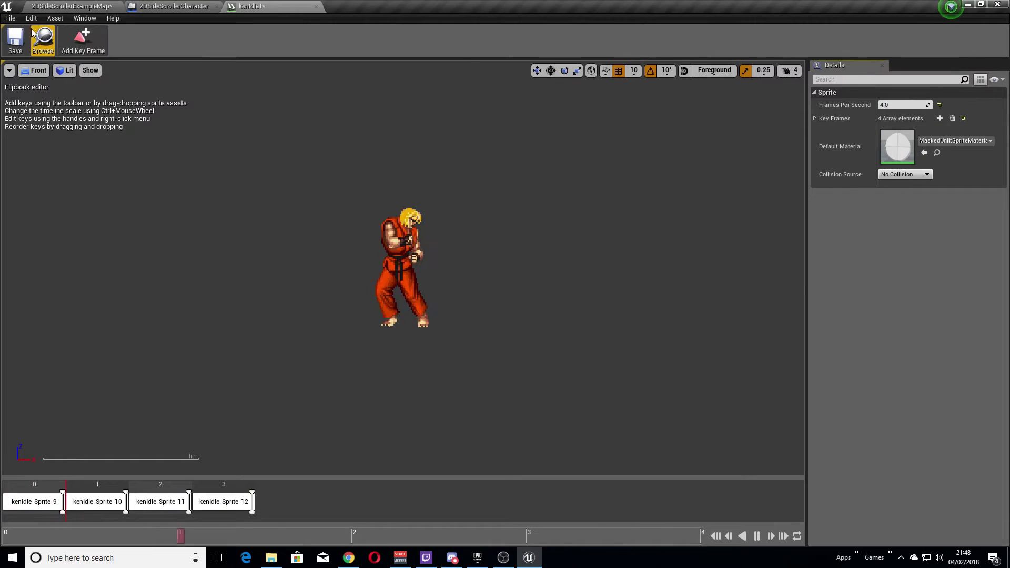
{"action": "left_click", "coordinate": [316, 6]}
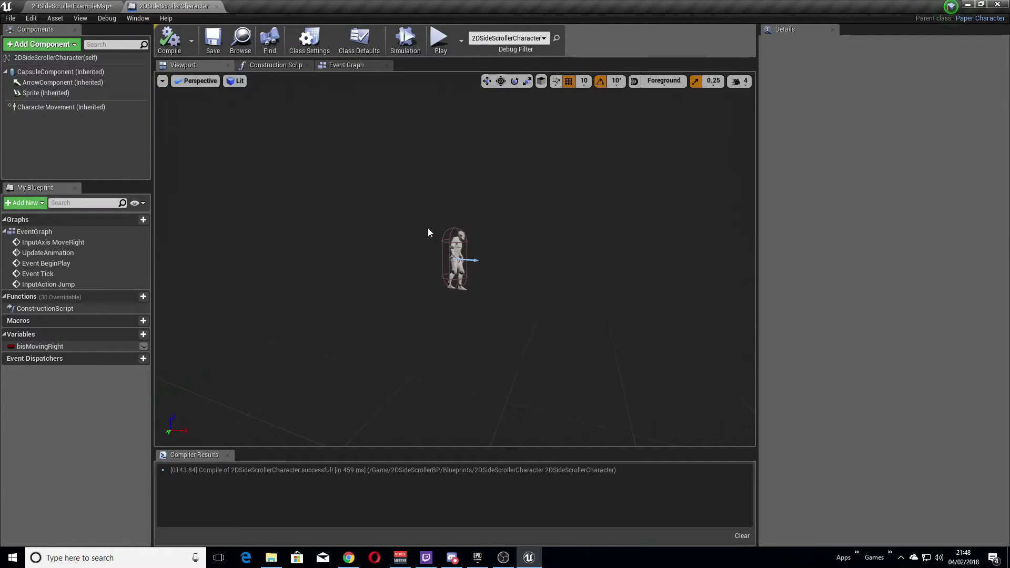
{"action": "left_click", "coordinate": [71, 5]}
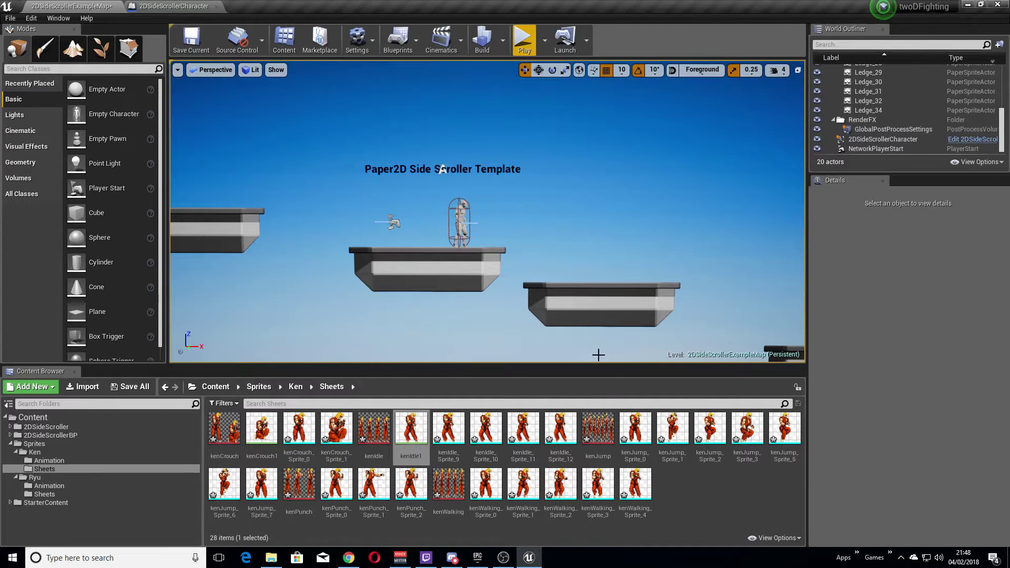
Delete the unneeded sprites kenJump_Sprite_0 and kenJump_Sprite_7 from Ken's Sheets folder.
{"action": "left_click", "coordinate": [631, 429]}
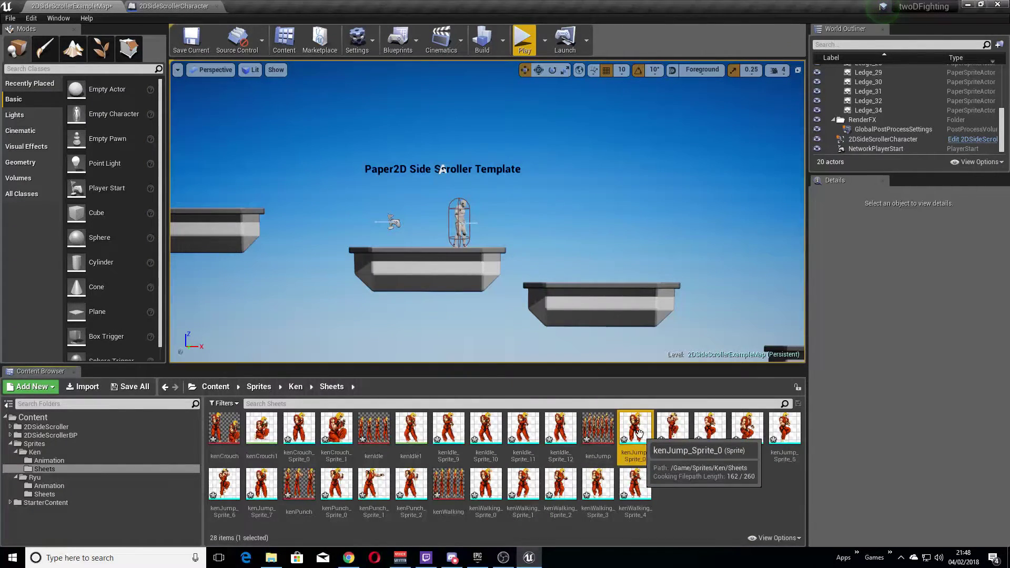
{"action": "left_click", "coordinate": [261, 490]}
{"action": "left_click", "coordinate": [637, 444]}
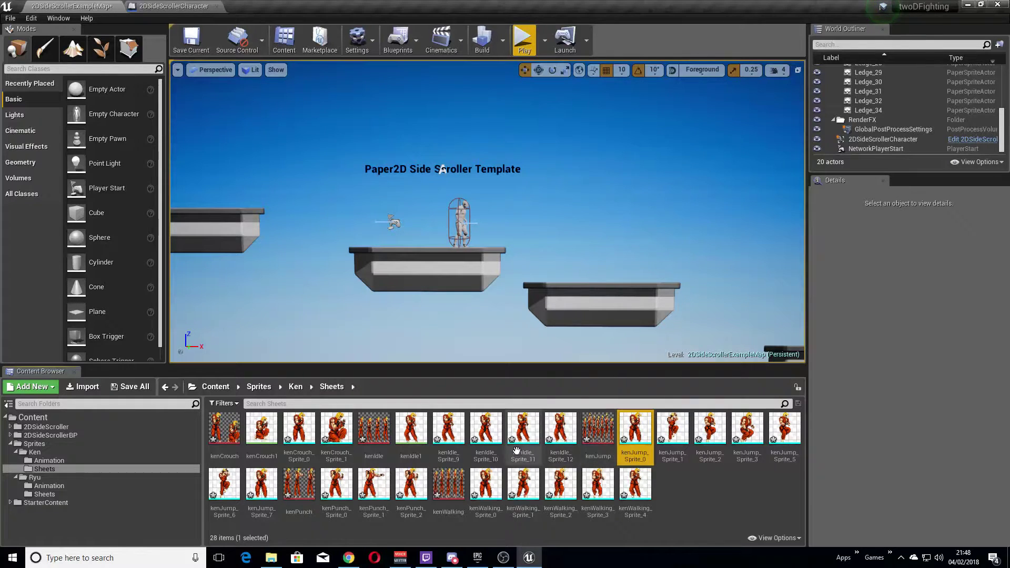
{"action": "left_click", "coordinate": [261, 485], "text": "ctrl"}
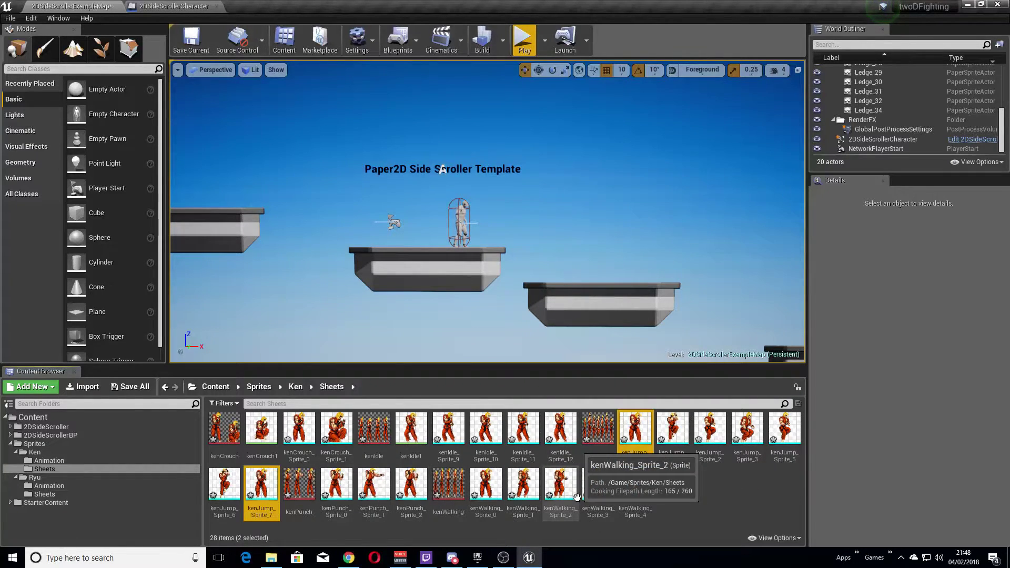
{"action": "key", "text": "Delete"}
{"action": "left_click", "coordinate": [426, 447]}
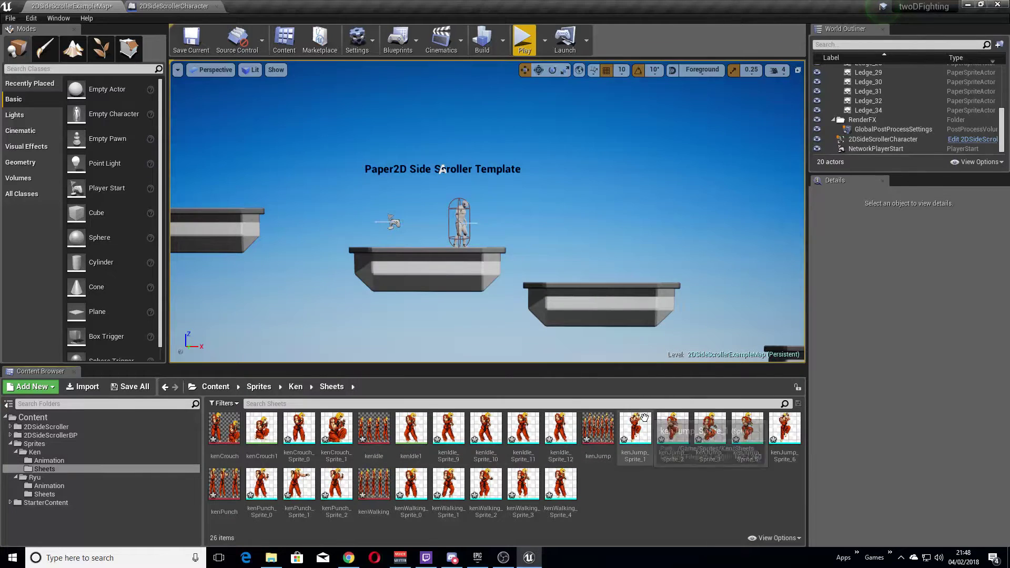
Create a flipbook from the remaining jump sprites, kenJump_Sprite_1, 2, 3, 5 and 6.
{"action": "left_click", "coordinate": [784, 432], "text": "shift"}
{"action": "right_click", "coordinate": [647, 436]}
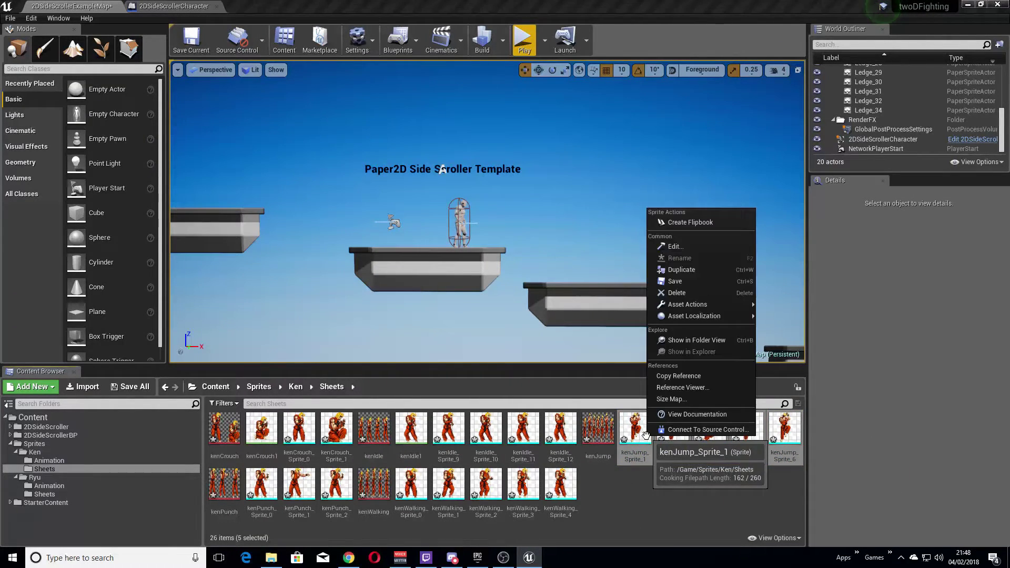
{"action": "left_click", "coordinate": [691, 222]}
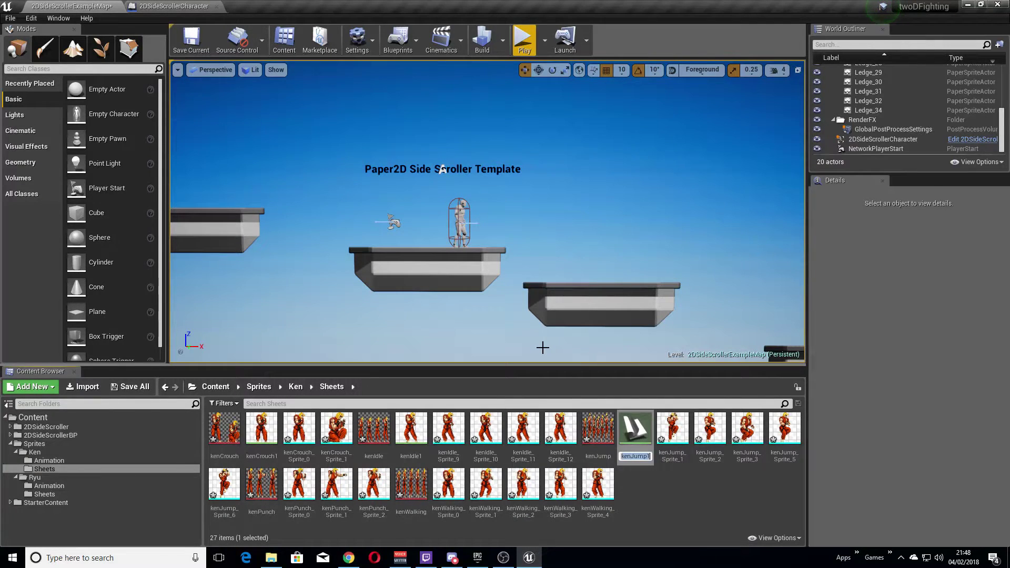
Set the jump flipbook's playback rate to 4 frames per second, save it and return to the level editor.
{"action": "double_click", "coordinate": [635, 429]}
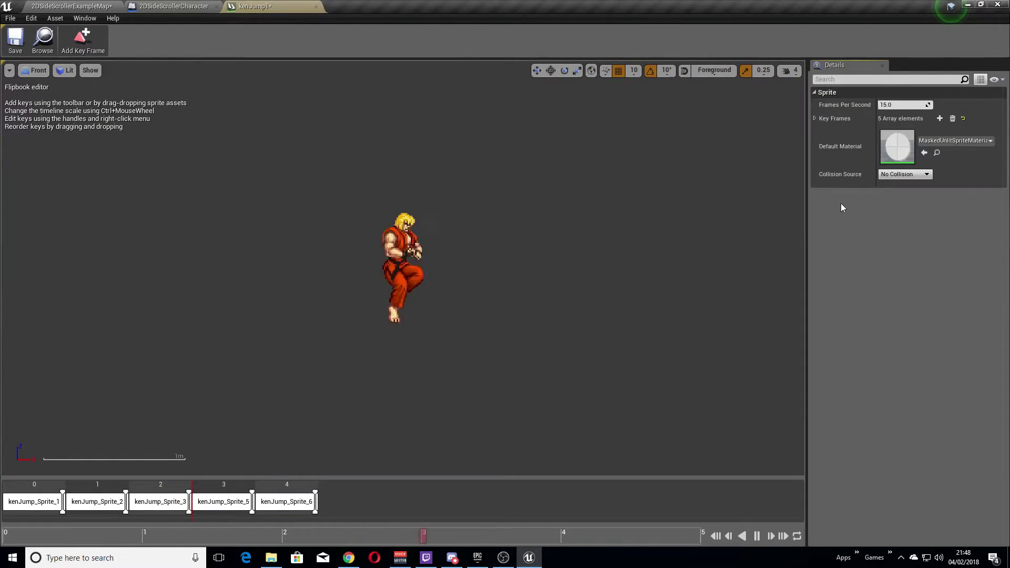
{"action": "left_click", "coordinate": [902, 105]}
{"action": "type", "text": "4"}
{"action": "key", "text": "Return"}
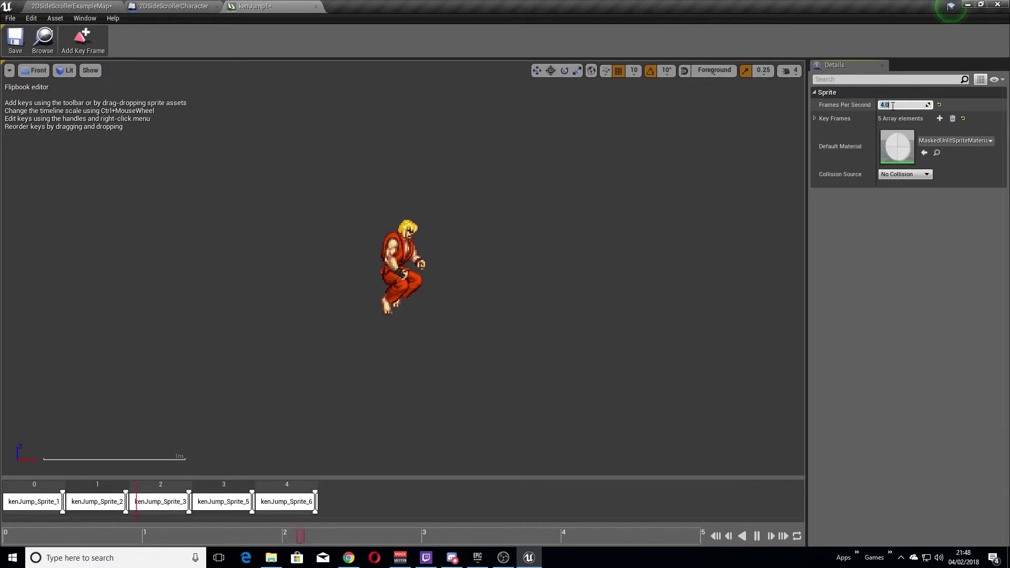
{"action": "left_click", "coordinate": [16, 41]}
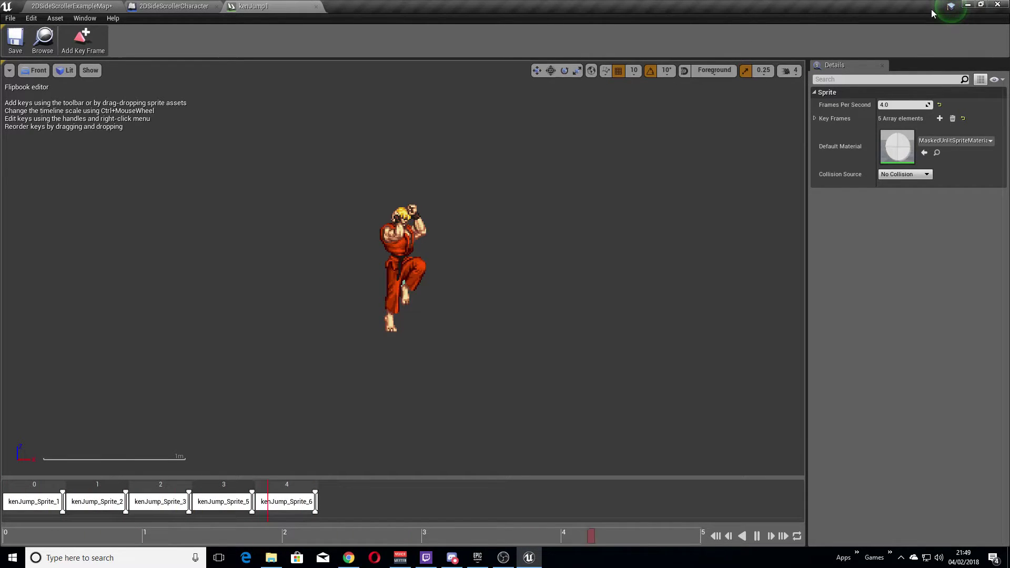
{"action": "left_click", "coordinate": [997, 5]}
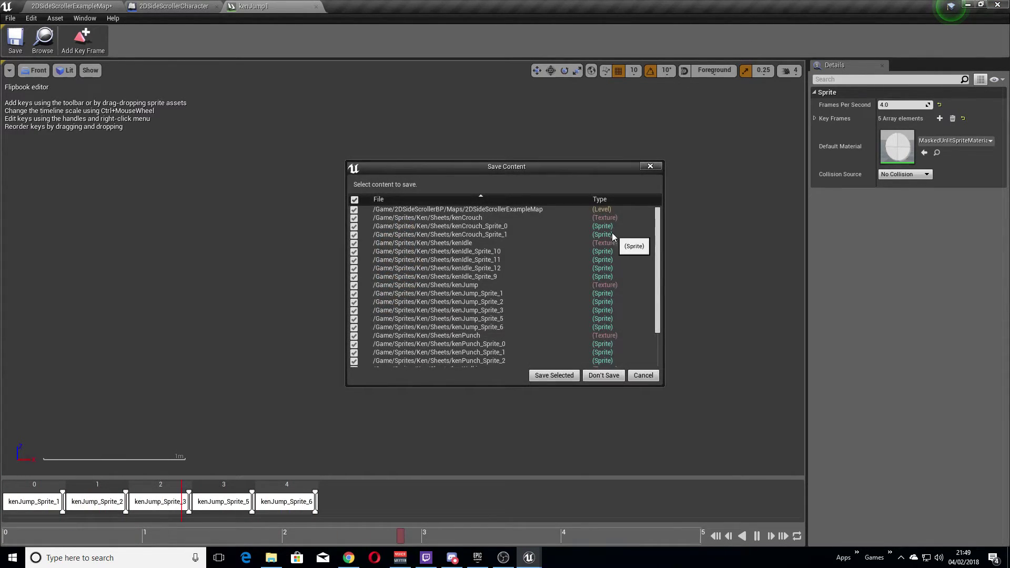
{"action": "left_click", "coordinate": [643, 375]}
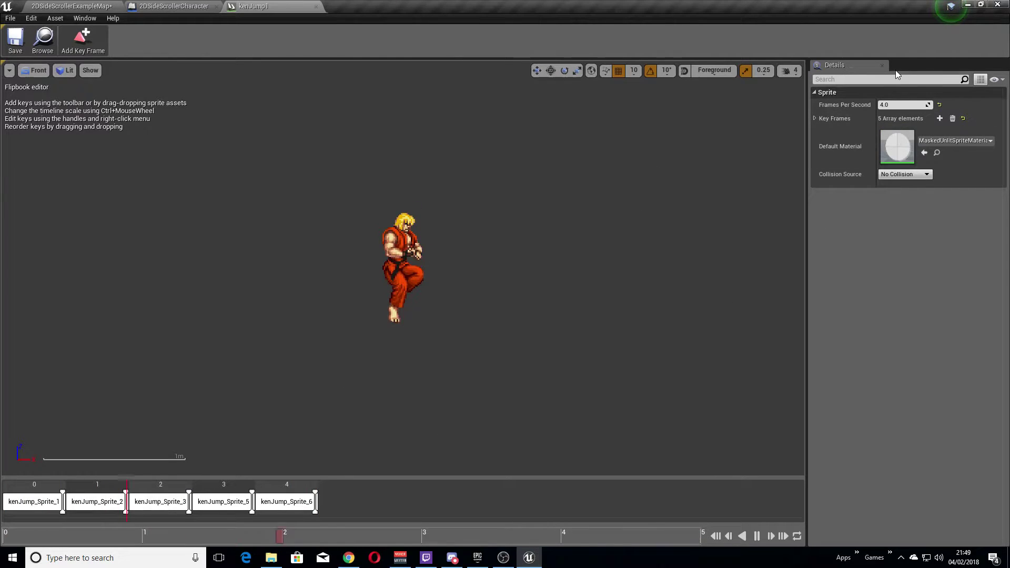
{"action": "left_click", "coordinate": [316, 6]}
{"action": "left_click", "coordinate": [90, 6]}
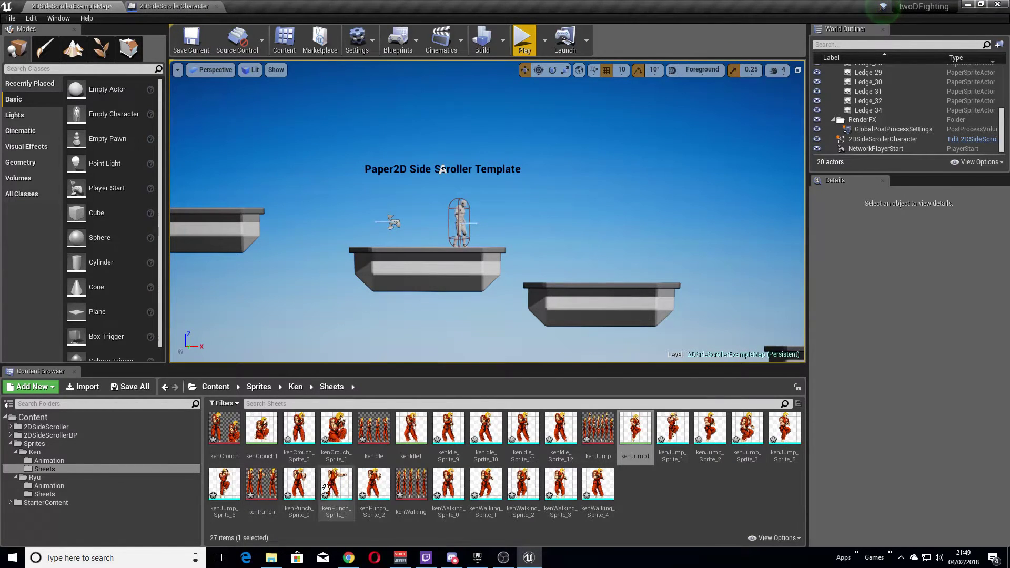
Create a flipbook from Ken's punch sprites, kenPunch_Sprite_0 through kenPunch_Sprite_2.
{"action": "left_click", "coordinate": [298, 487]}
{"action": "left_click", "coordinate": [380, 508], "text": "shift"}
{"action": "right_click", "coordinate": [379, 507]}
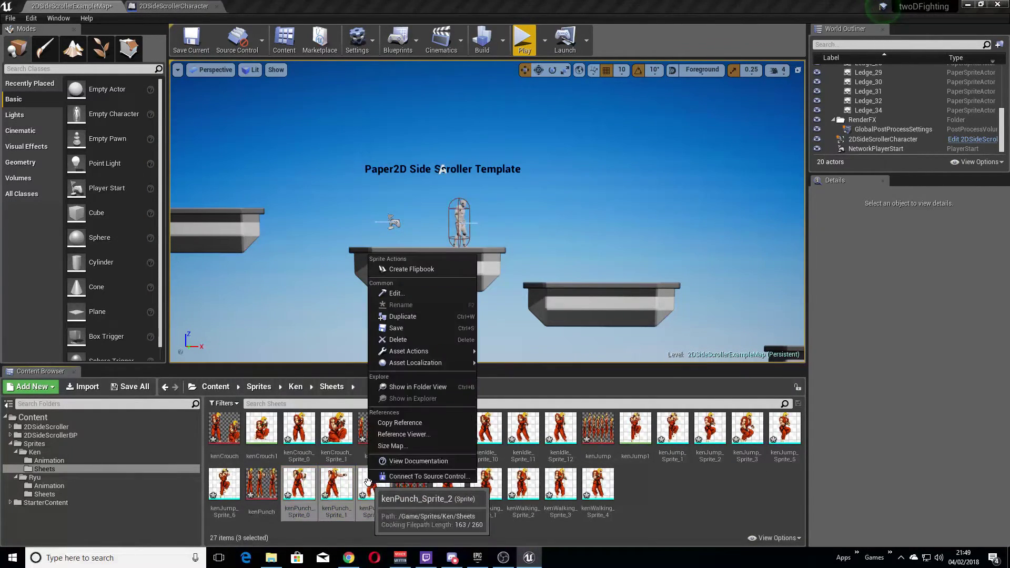
{"action": "left_click", "coordinate": [444, 269]}
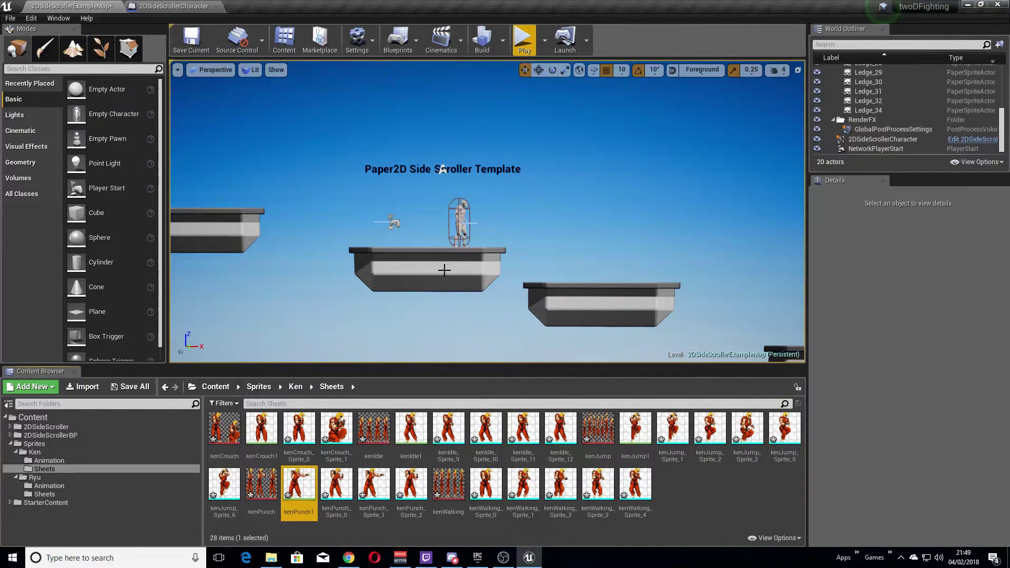
Set the kenPunch1 flipbook's playback rate to 4 frames per second, save it and close its editor.
{"action": "double_click", "coordinate": [299, 486]}
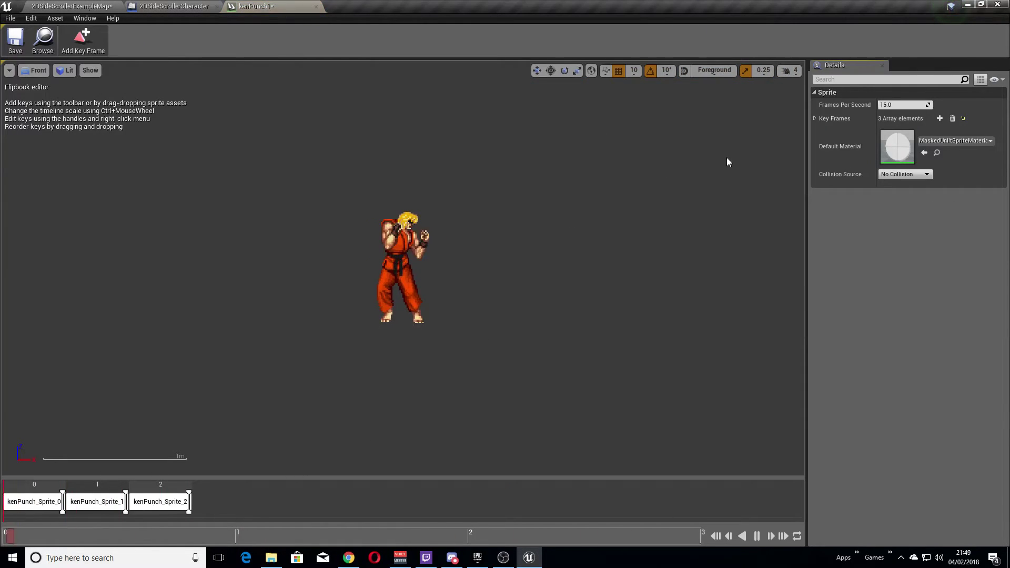
{"action": "left_click", "coordinate": [891, 104]}
{"action": "type", "text": "4"}
{"action": "key", "text": "Return"}
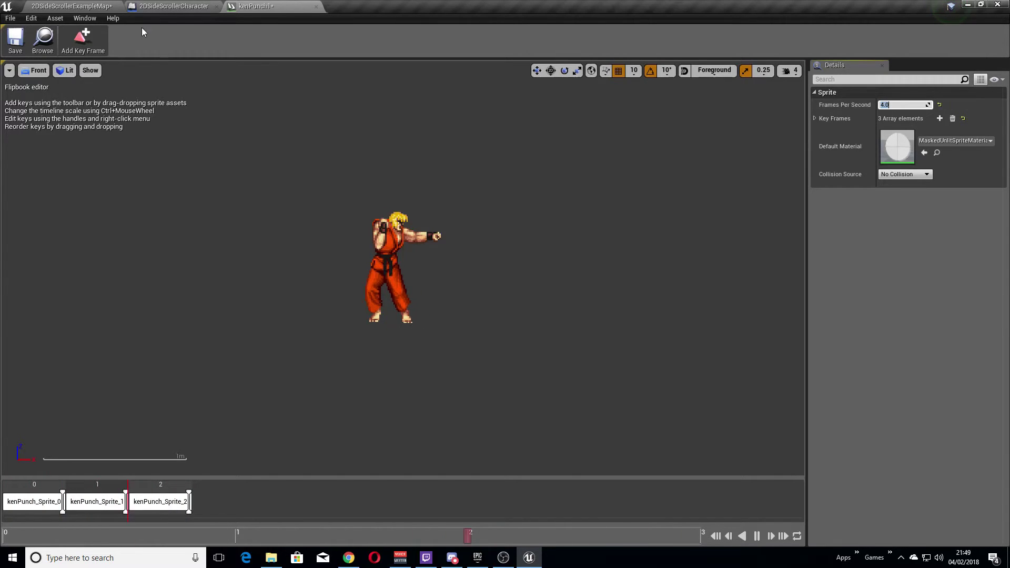
{"action": "left_click", "coordinate": [7, 44]}
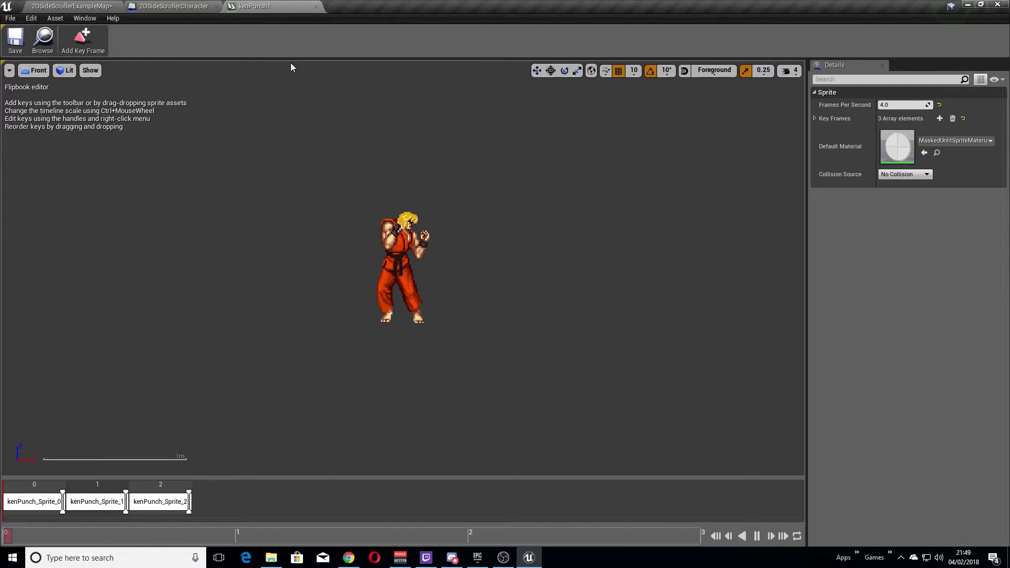
{"action": "left_click", "coordinate": [316, 5]}
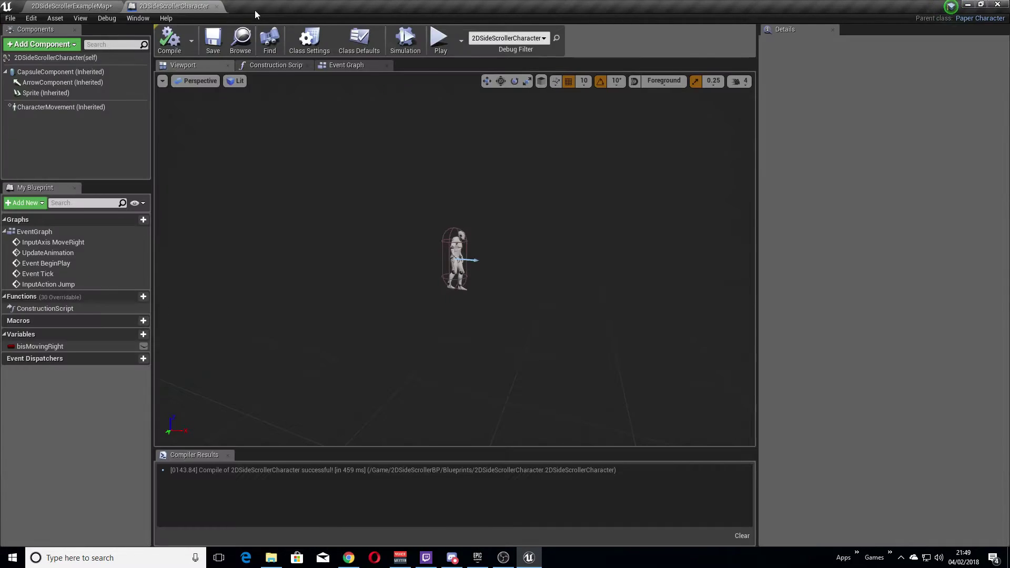
Create a flipbook from Ken's walking sprites, kenWalking_Sprite_0 through kenWalking_Sprite_4.
{"action": "left_click", "coordinate": [485, 484]}
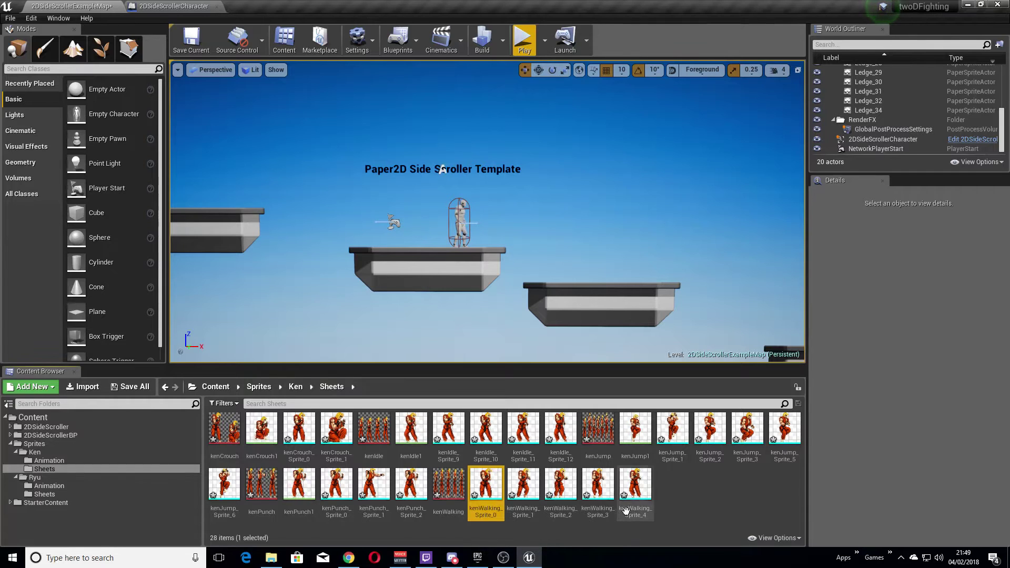
{"action": "left_click", "coordinate": [635, 484], "text": "shift"}
{"action": "right_click", "coordinate": [560, 482]}
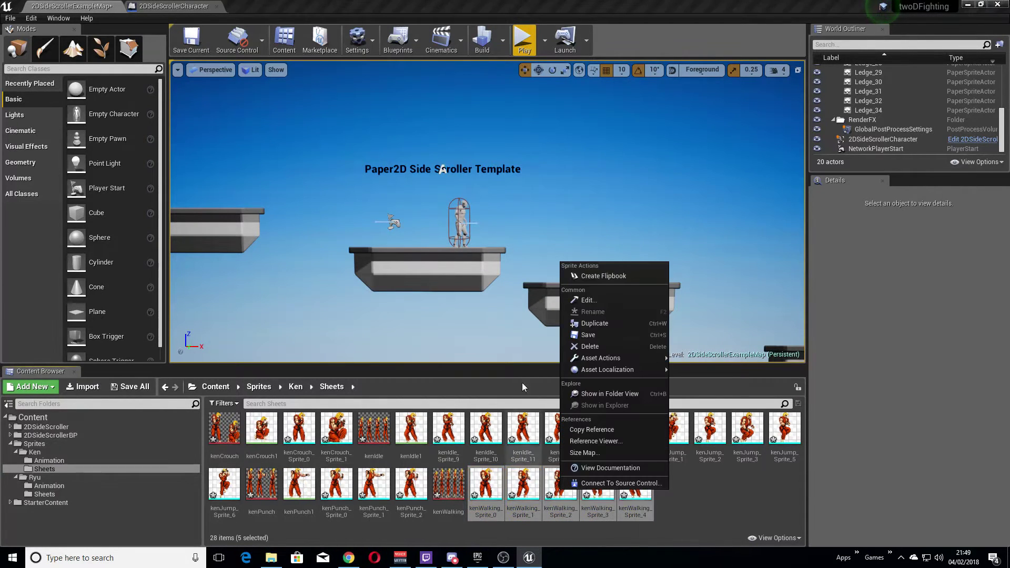
{"action": "left_click", "coordinate": [610, 276]}
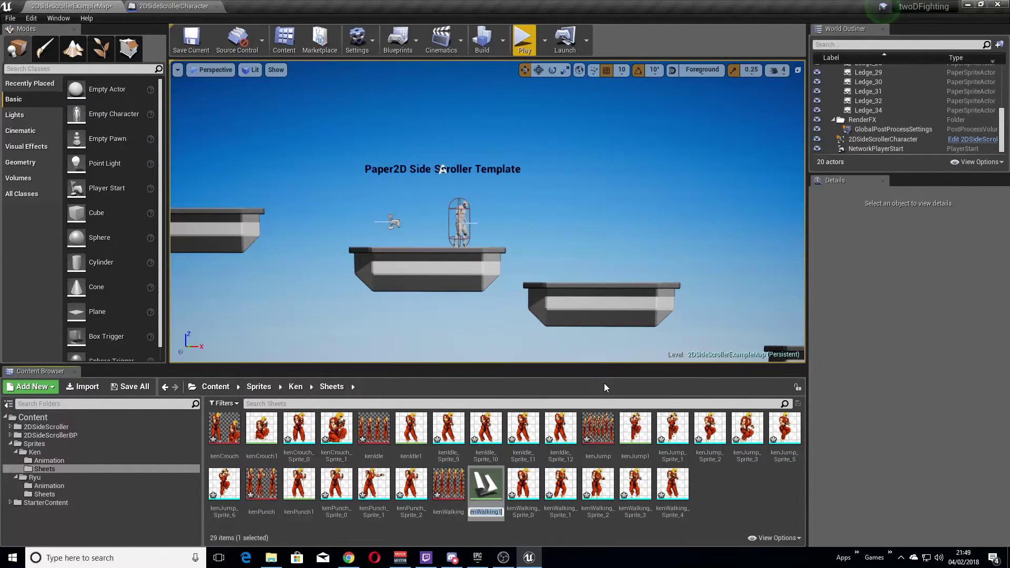
Set the walking flipbook's playback rate to 4 frames per second, save it and return to the level editor.
{"action": "double_click", "coordinate": [486, 484]}
{"action": "left_click", "coordinate": [902, 105]}
{"action": "type", "text": "4"}
{"action": "key", "text": "Return"}
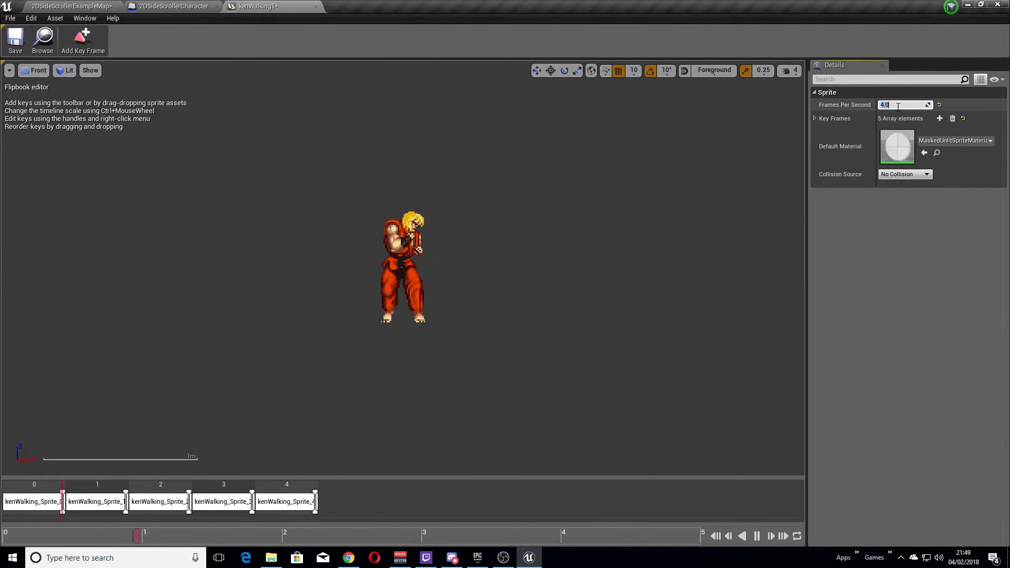
{"action": "key", "text": "ctrl+s"}
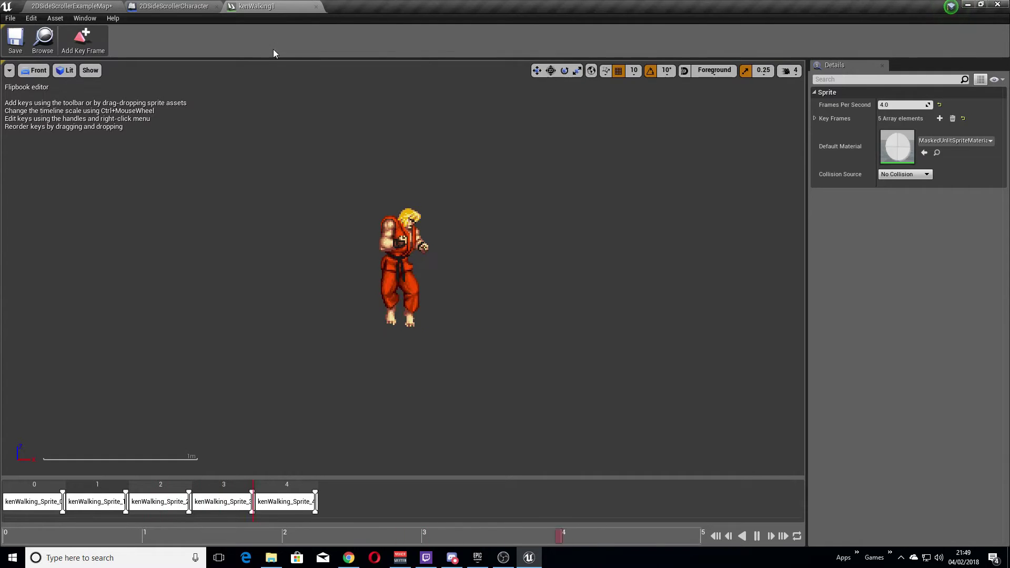
{"action": "left_click", "coordinate": [316, 11]}
{"action": "left_click", "coordinate": [71, 6]}
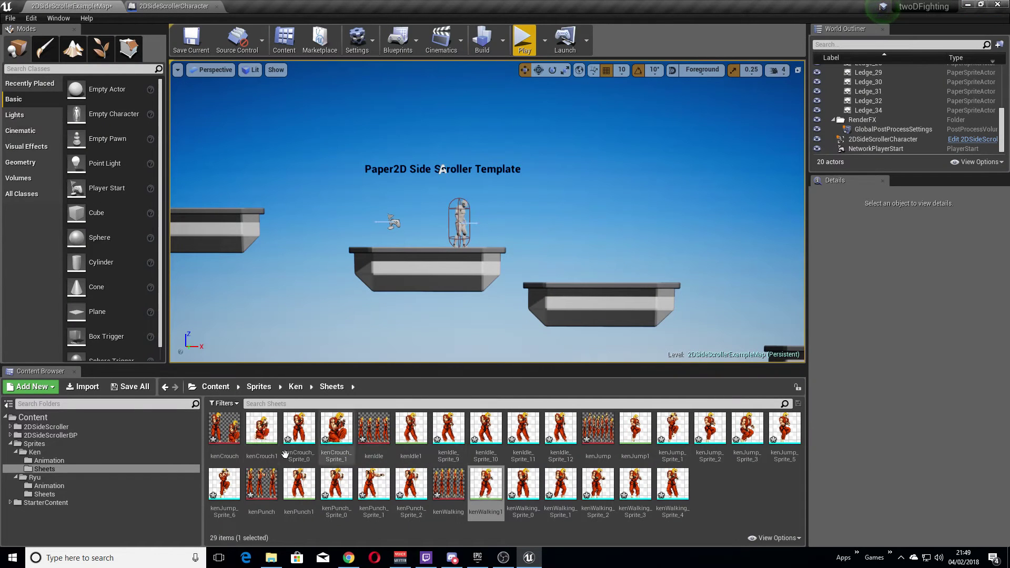
Move the kenCrouch1, kenIdle1, kenJump1, kenPunch1 and kenWalking1 flipbooks into Ken's Animation folder and open that folder.
{"action": "left_click", "coordinate": [261, 430]}
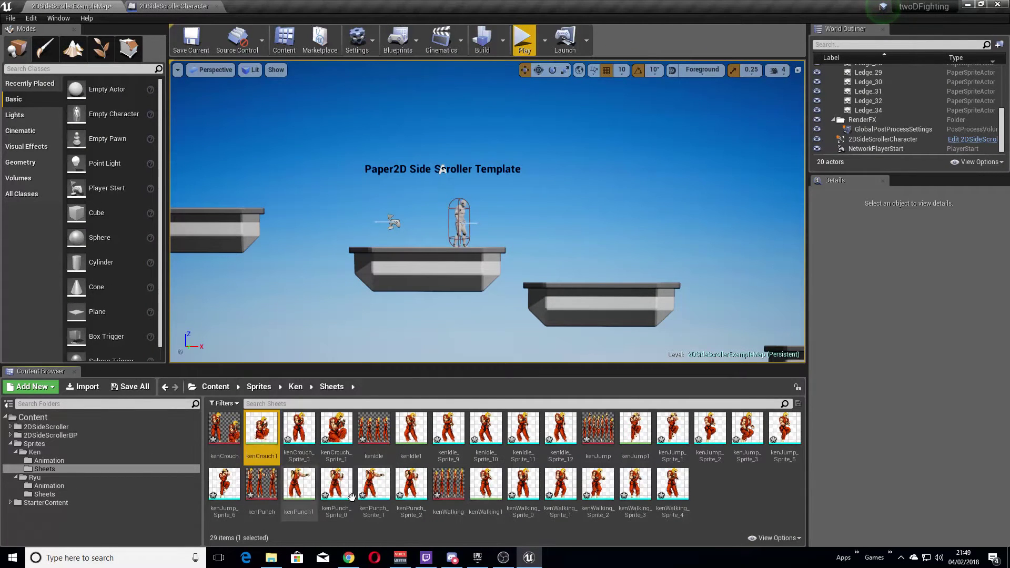
{"action": "left_click", "coordinate": [411, 431], "text": "shift"}
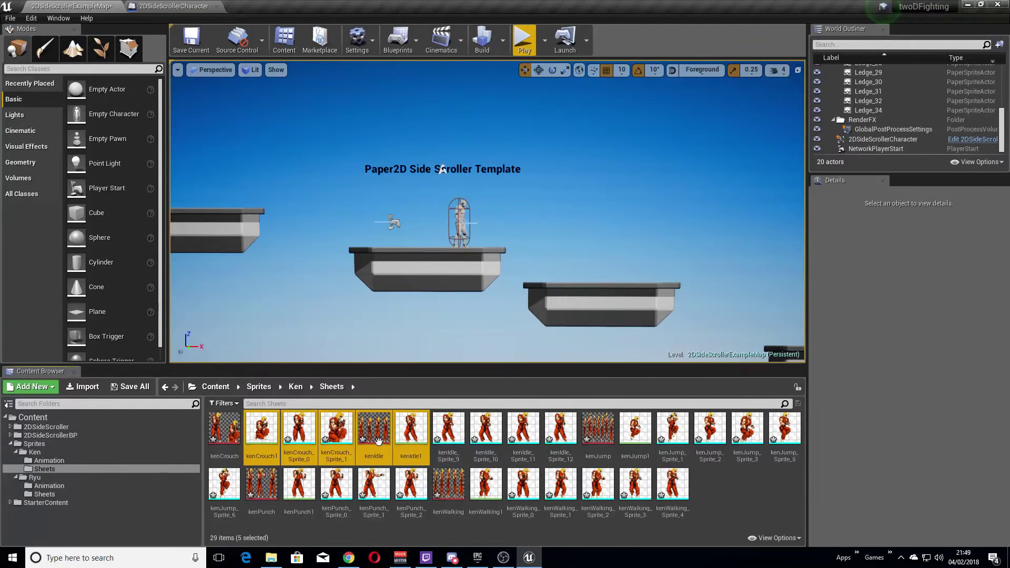
{"action": "left_click", "coordinate": [262, 430]}
{"action": "left_click", "coordinate": [411, 431], "text": "ctrl"}
{"action": "left_click", "coordinate": [635, 431], "text": "ctrl"}
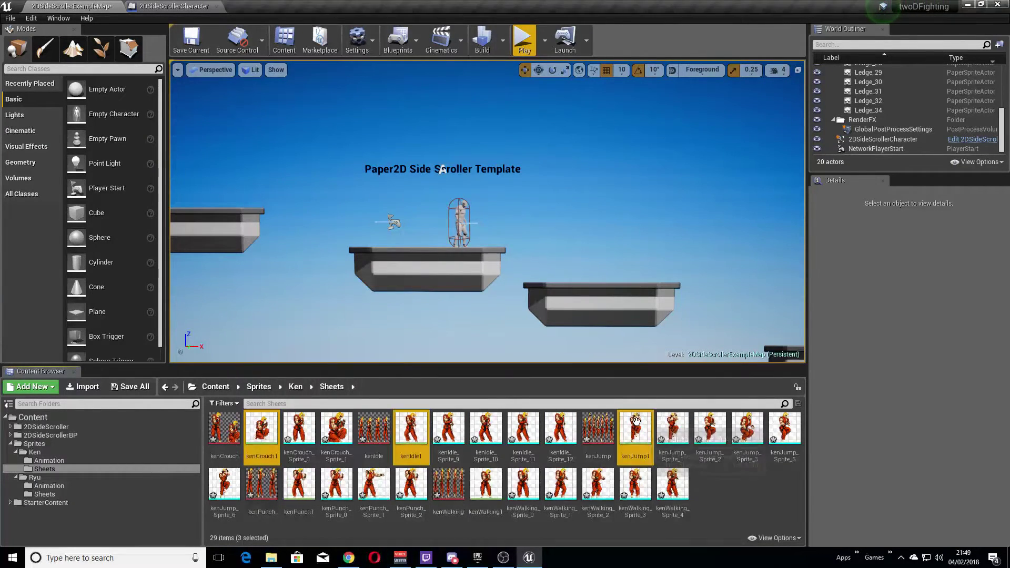
{"action": "left_click_drag", "start_coordinate": [635, 430], "coordinate": [656, 438]}
{"action": "left_click", "coordinate": [299, 483], "text": "ctrl"}
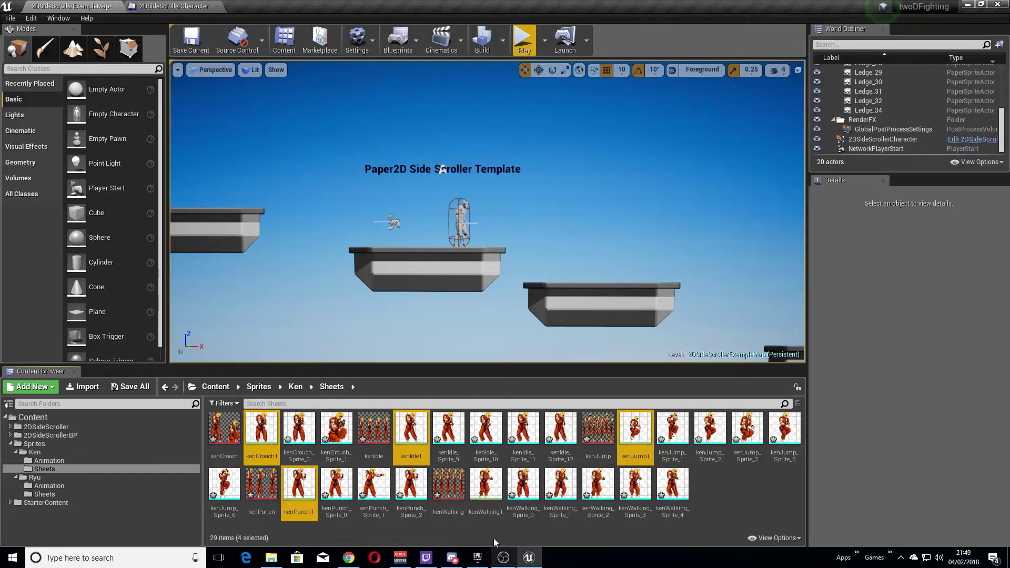
{"action": "left_click", "coordinate": [487, 484], "text": "ctrl"}
{"action": "left_click_drag", "start_coordinate": [490, 484], "coordinate": [65, 460]}
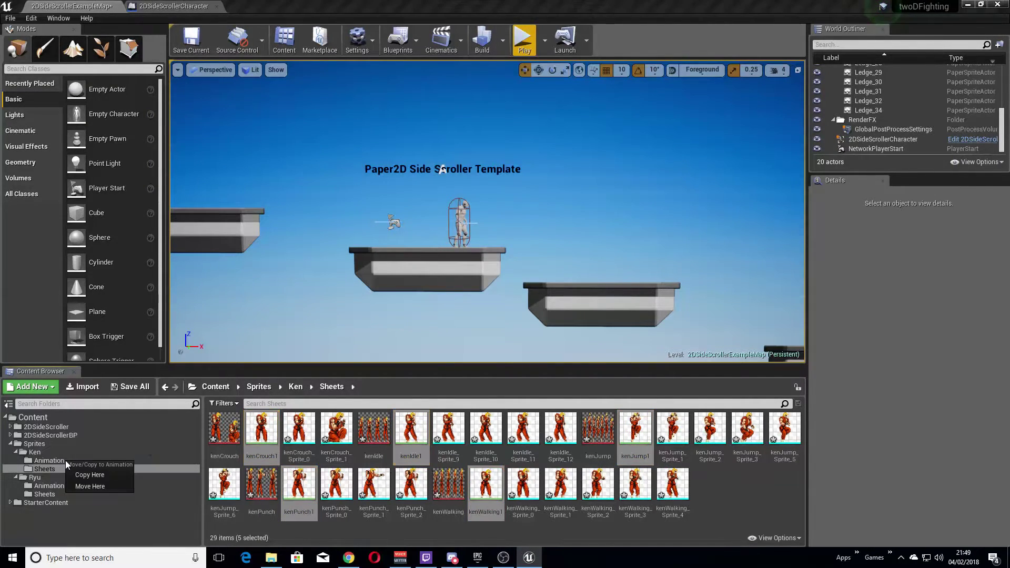
{"action": "left_click", "coordinate": [102, 486]}
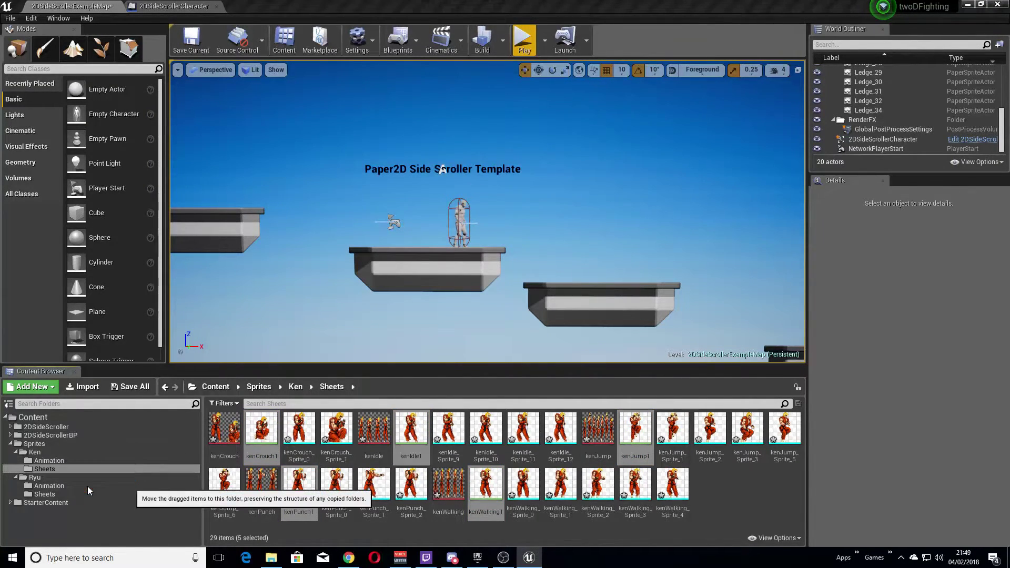
{"action": "left_click", "coordinate": [53, 460]}
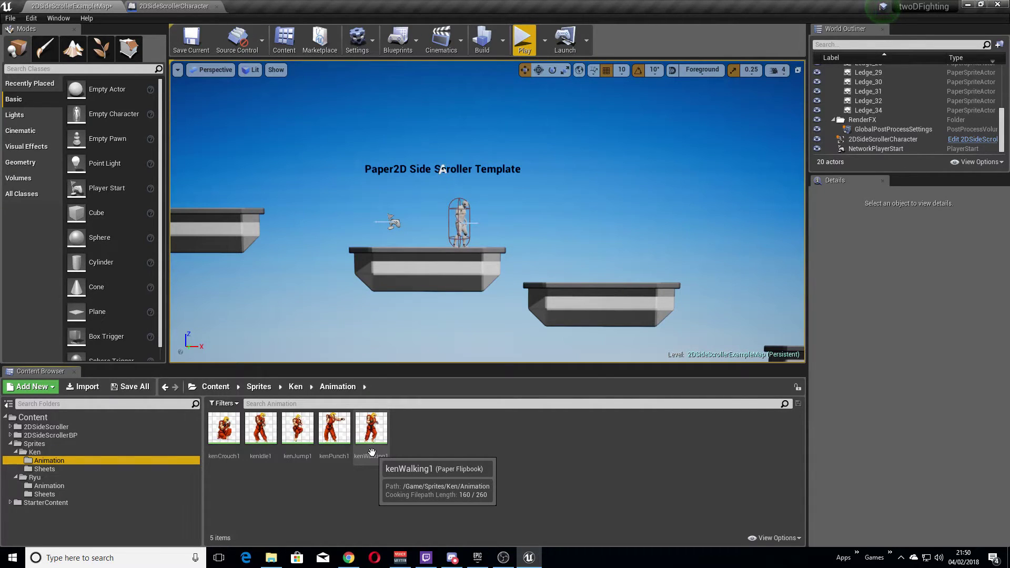
{"action": "left_click", "coordinate": [453, 519]}
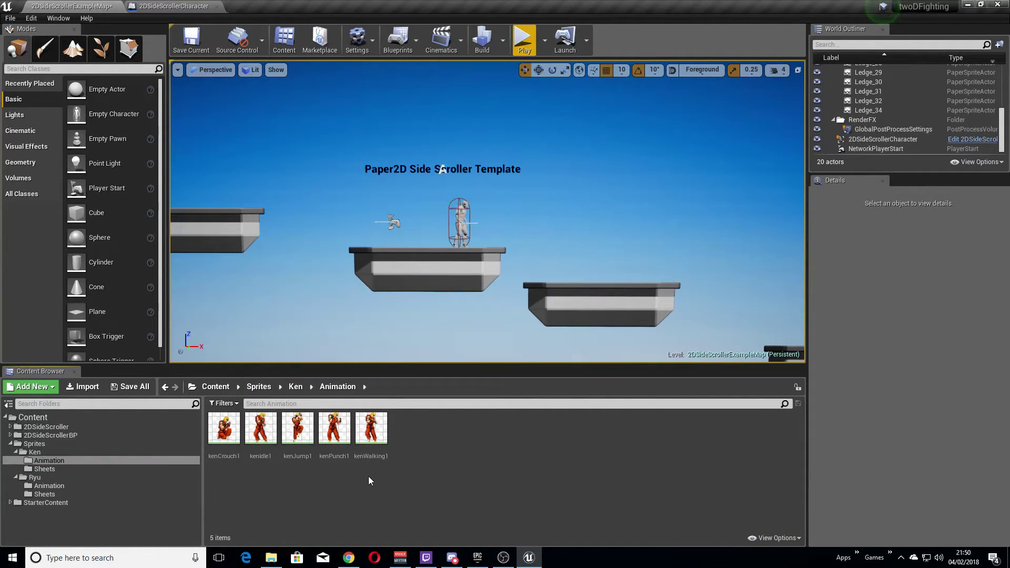
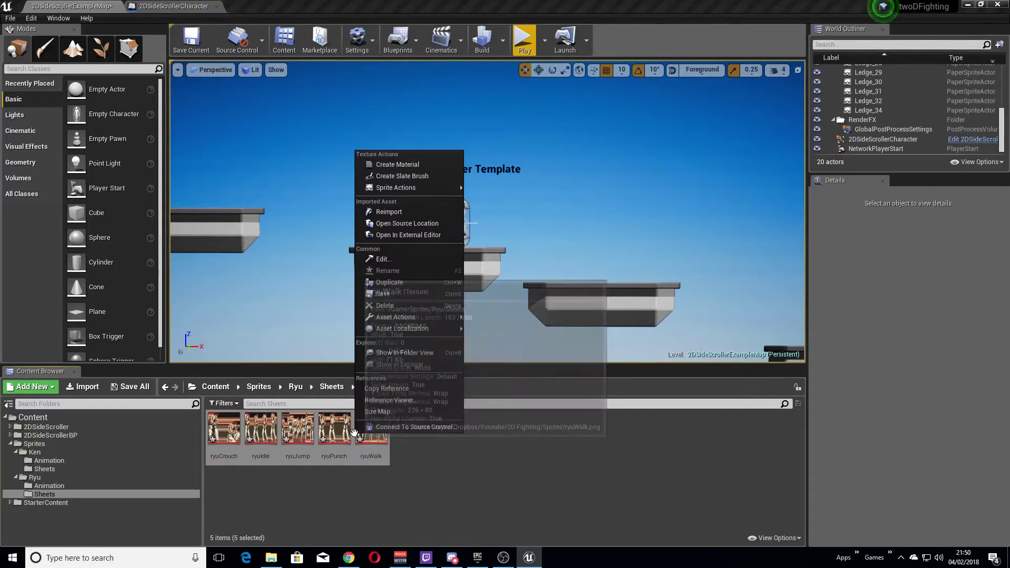
Extract sprites from all five Ryu sheets (crouch, idle, jump, punch and walk) using the Auto extract mode.
{"action": "mouse_move", "coordinate": [417, 187]}
{"action": "left_click", "coordinate": [514, 211]}
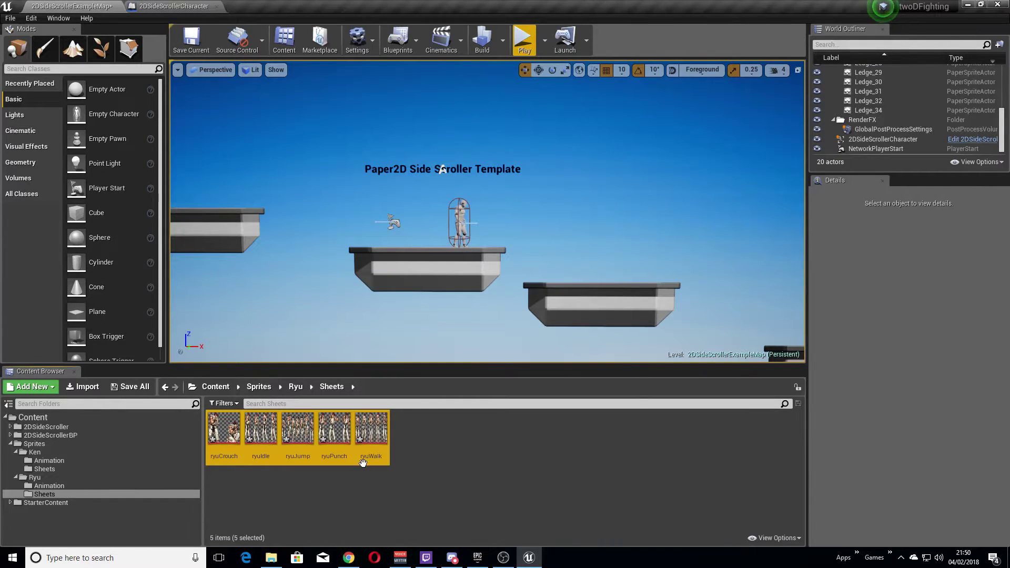
{"action": "right_click", "coordinate": [380, 431]}
{"action": "mouse_move", "coordinate": [453, 184]}
{"action": "left_click", "coordinate": [540, 196]}
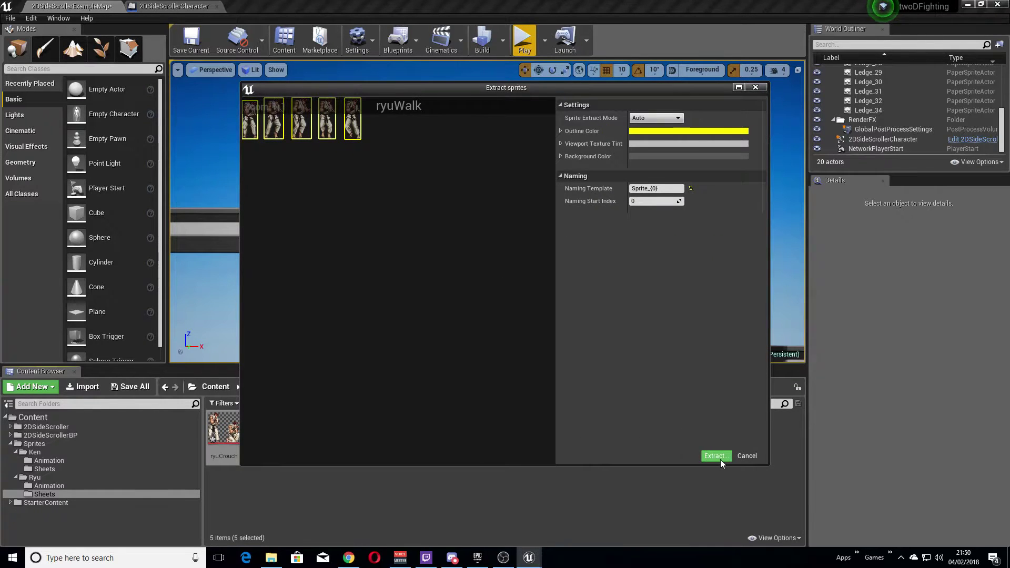
{"action": "left_click", "coordinate": [721, 459]}
{"action": "left_click", "coordinate": [718, 457]}
{"action": "left_click", "coordinate": [718, 456]}
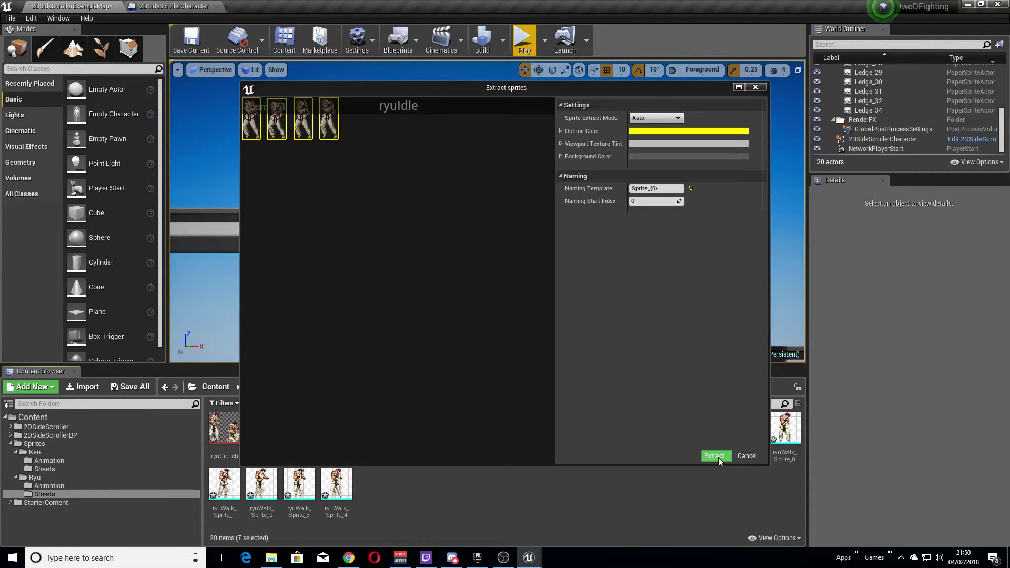
{"action": "left_click", "coordinate": [718, 457]}
{"action": "left_click", "coordinate": [718, 457]}
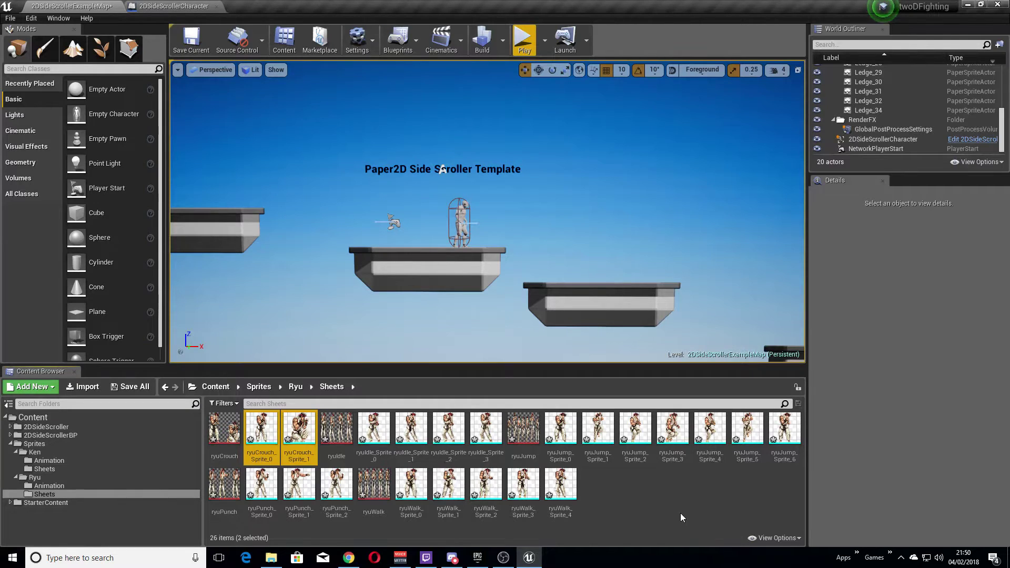
Create a flipbook from ryuCrouch_Sprite_0 and ryuCrouch_Sprite_1 and save it with a playback rate of 4 frames per second.
{"action": "right_click", "coordinate": [308, 431]}
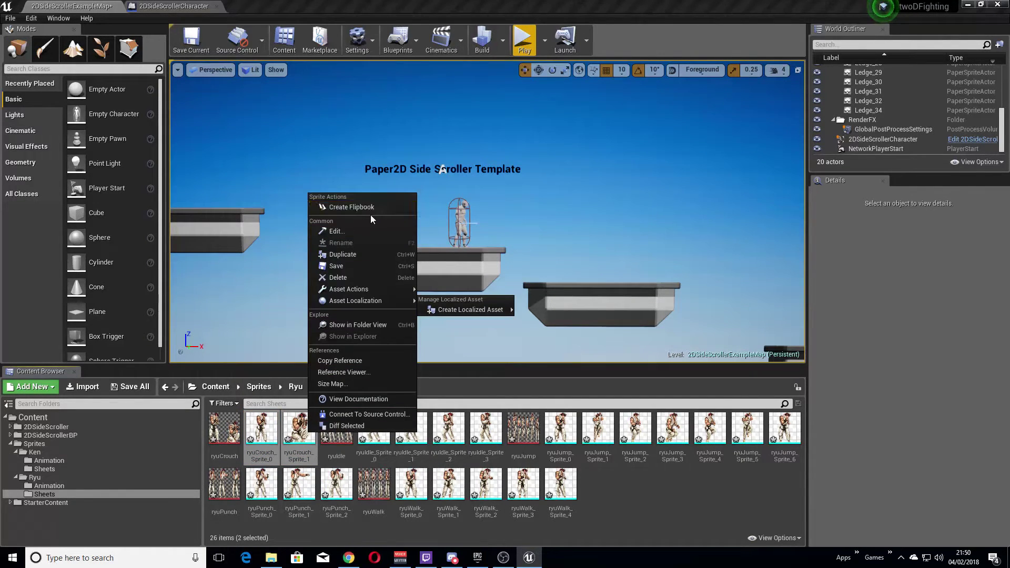
{"action": "left_click", "coordinate": [371, 209]}
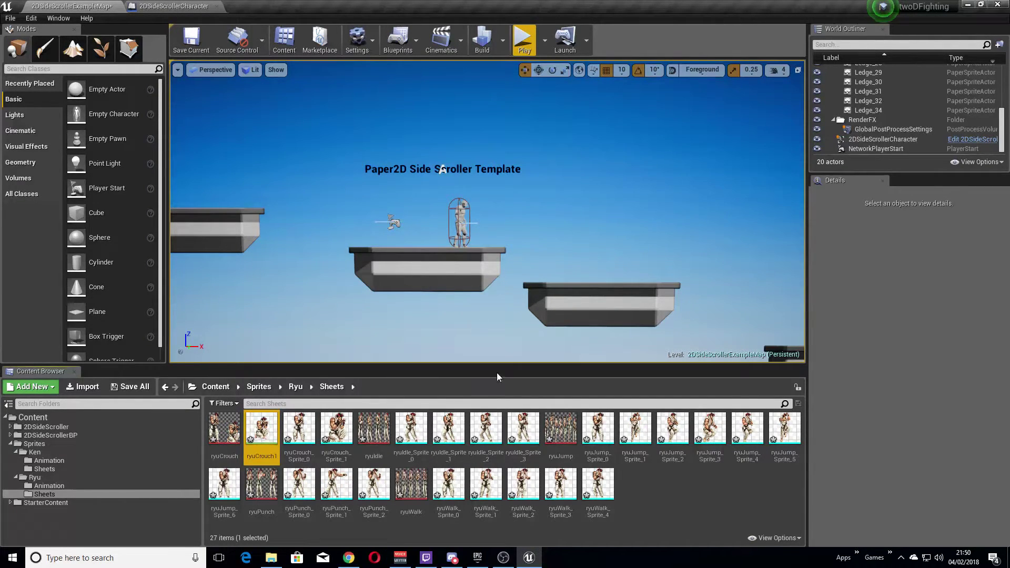
{"action": "double_click", "coordinate": [261, 428]}
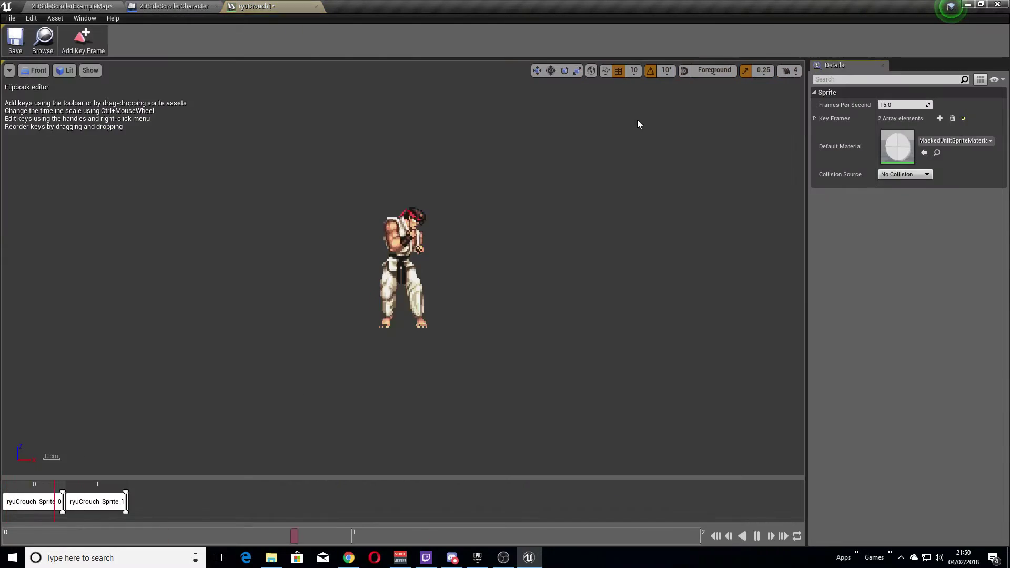
{"action": "left_click", "coordinate": [902, 104]}
{"action": "type", "text": "4"}
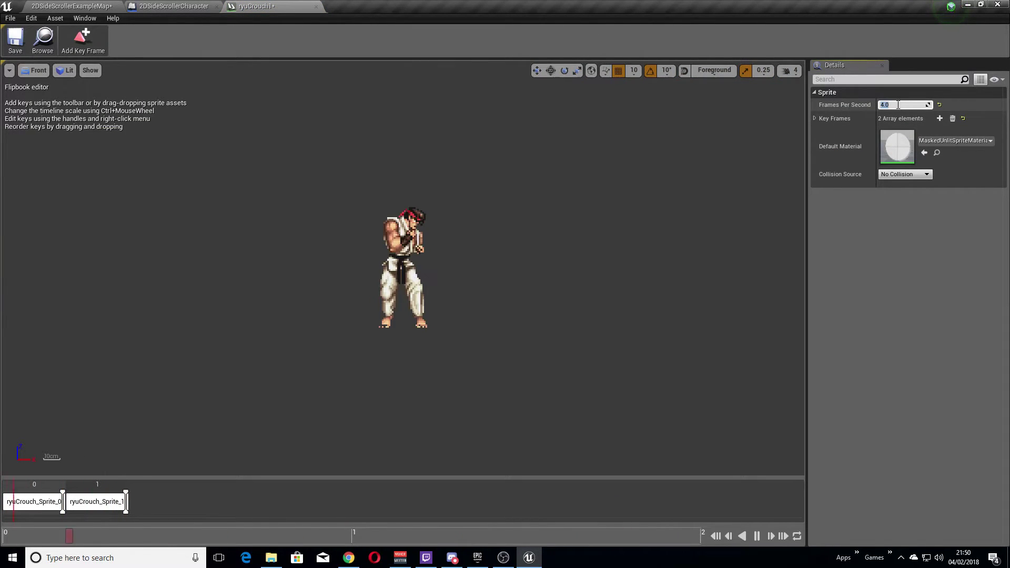
{"action": "key", "text": "Return"}
{"action": "left_click", "coordinate": [15, 41]}
{"action": "left_click", "coordinate": [315, 7]}
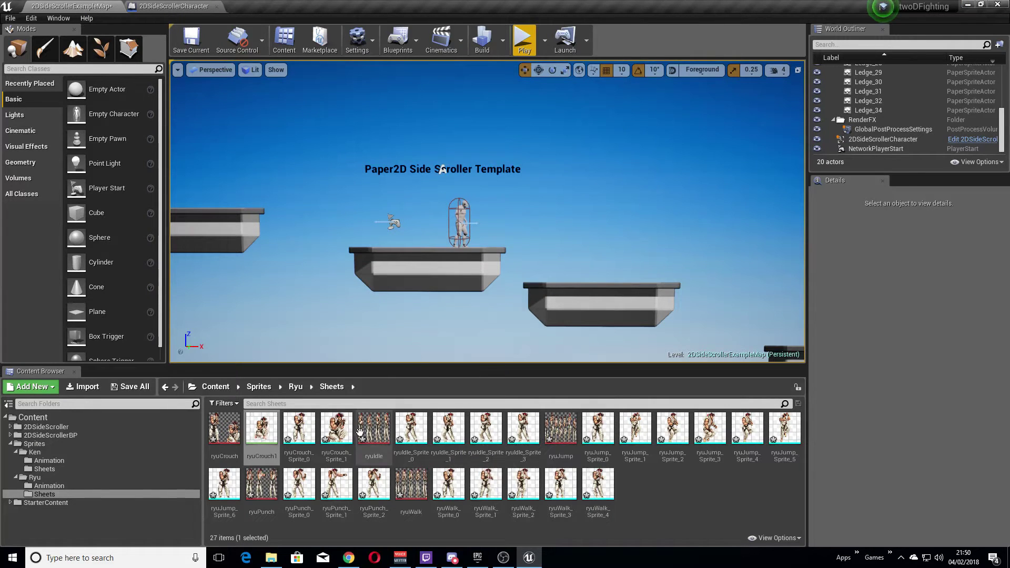
Create a flipbook from Ryu's idle sprites, ryuIdle_Sprite_0 through ryuIdle_Sprite_3, keeping the suggested name.
{"action": "left_click", "coordinate": [411, 427]}
{"action": "left_click", "coordinate": [521, 426], "text": "shift"}
{"action": "right_click", "coordinate": [520, 426]}
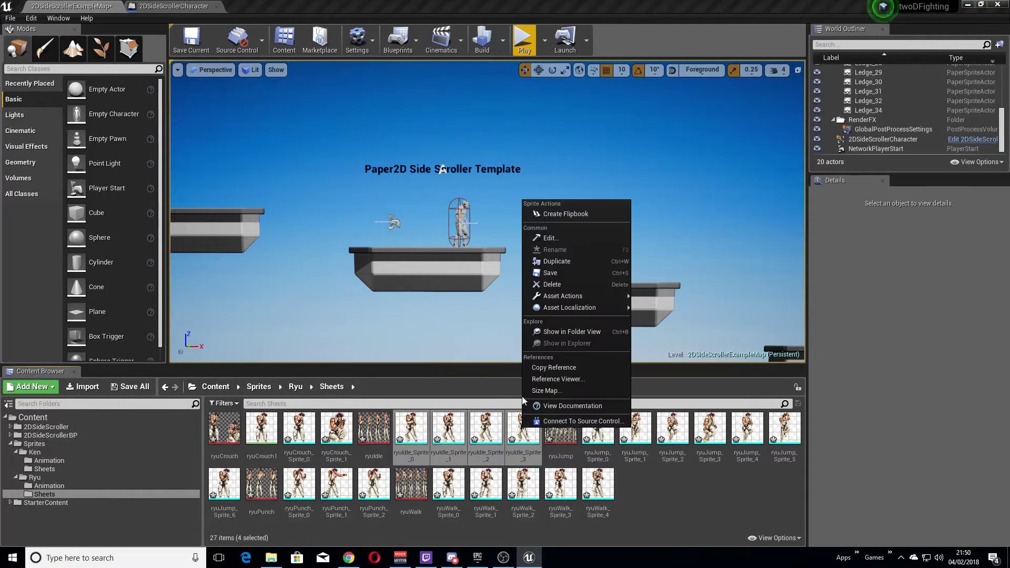
{"action": "left_click", "coordinate": [574, 215]}
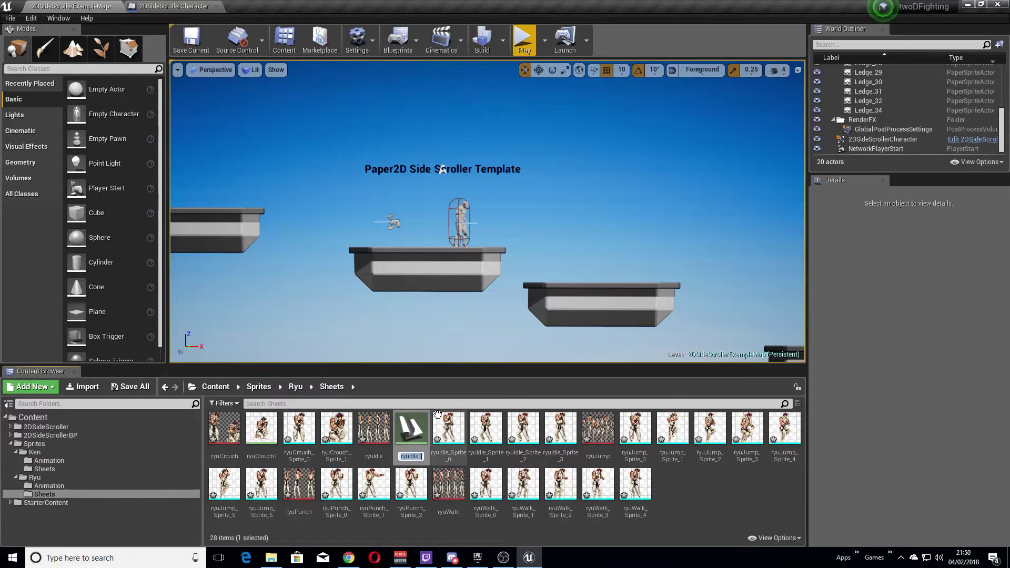
{"action": "key", "text": "Return"}
Set the ryuIdle1 flipbook's playback rate to 4 frames per second and save it.
{"action": "double_click", "coordinate": [411, 429]}
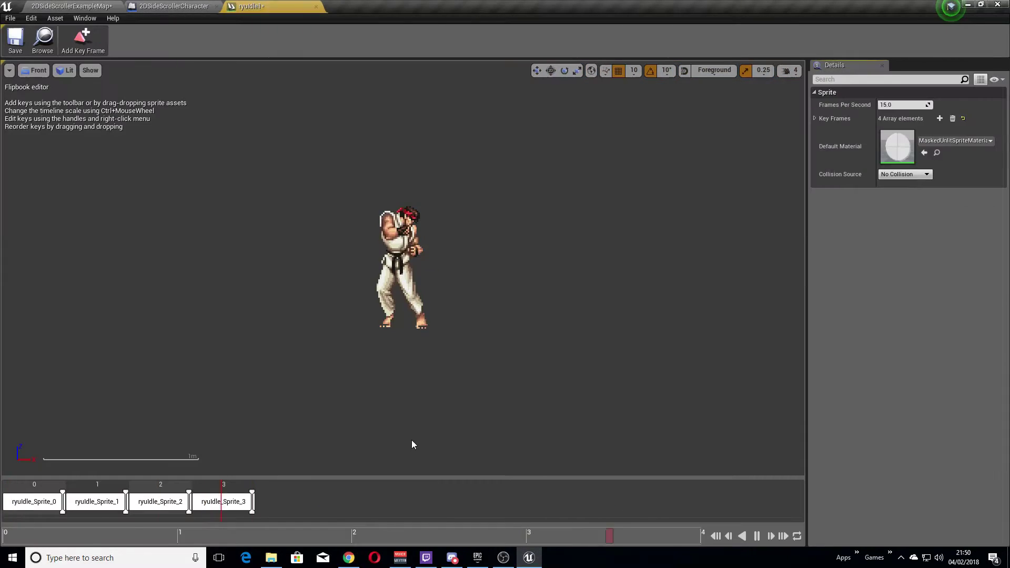
{"action": "type", "text": "4"}
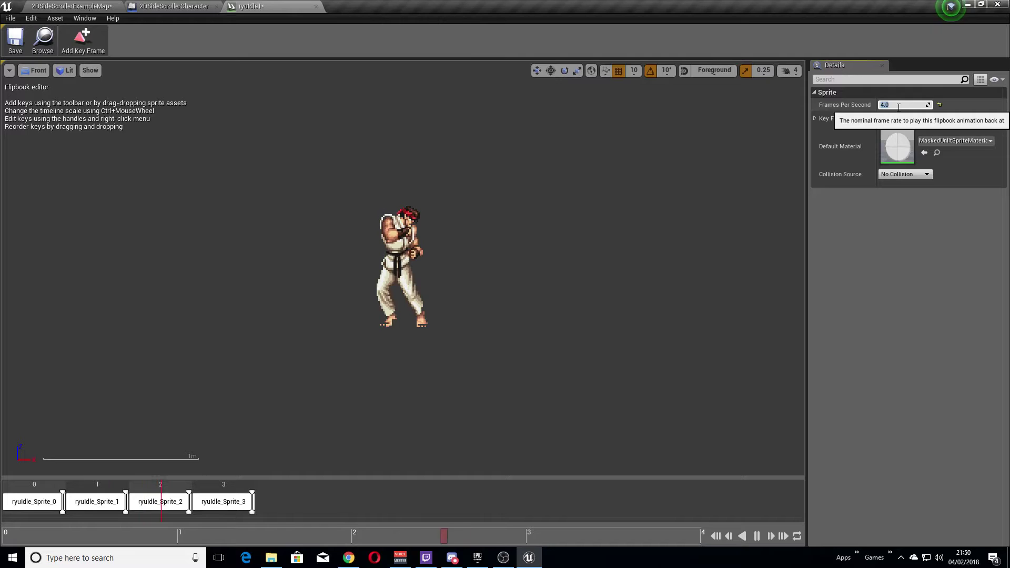
{"action": "key", "text": "Return"}
{"action": "left_click", "coordinate": [16, 39]}
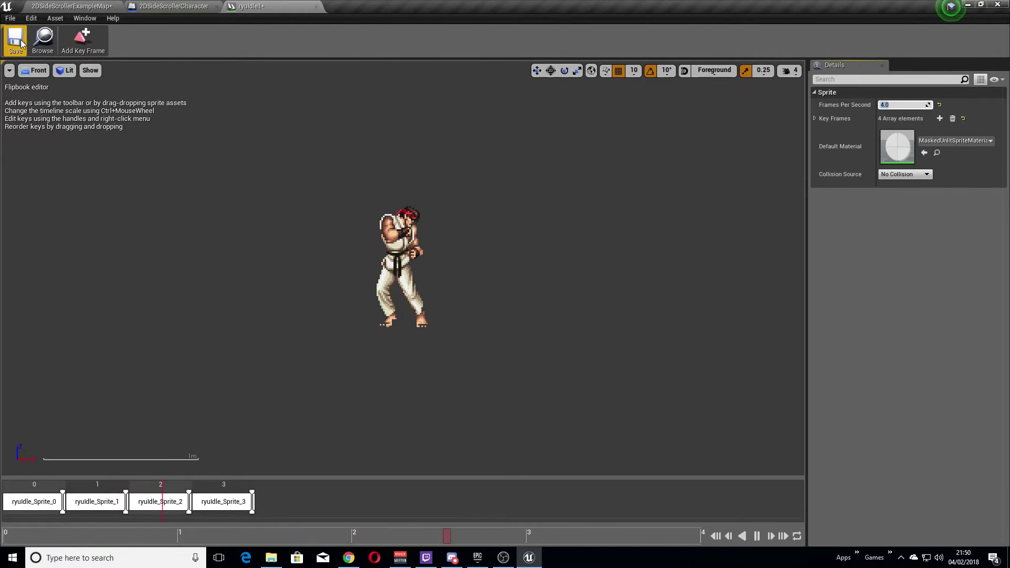
Create a flipbook from Ryu's jump sprites, ryuJump_Sprite_1 through ryuJump_Sprite_5, keeping the suggested name.
{"action": "left_click", "coordinate": [71, 6]}
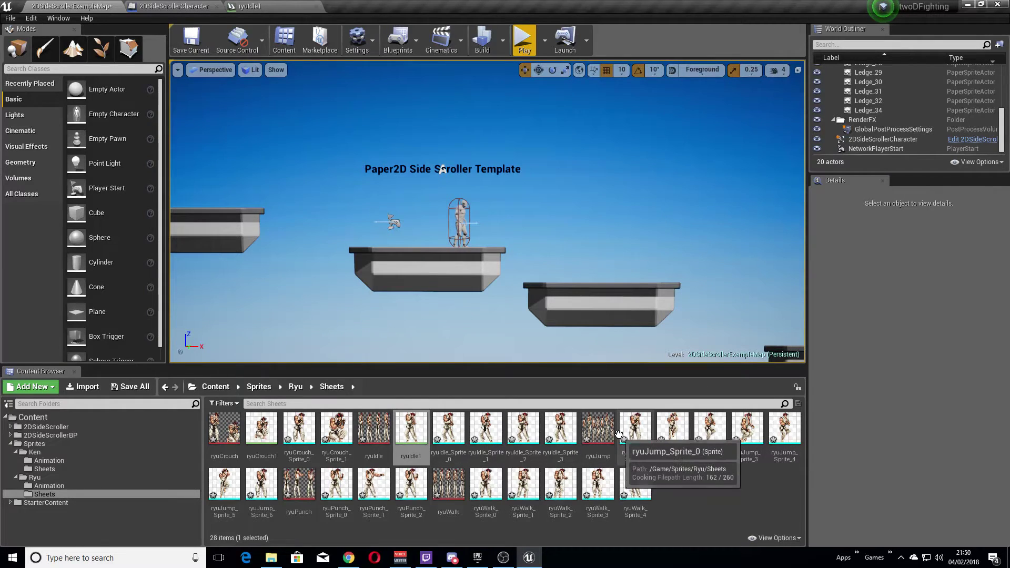
{"action": "left_click", "coordinate": [635, 433]}
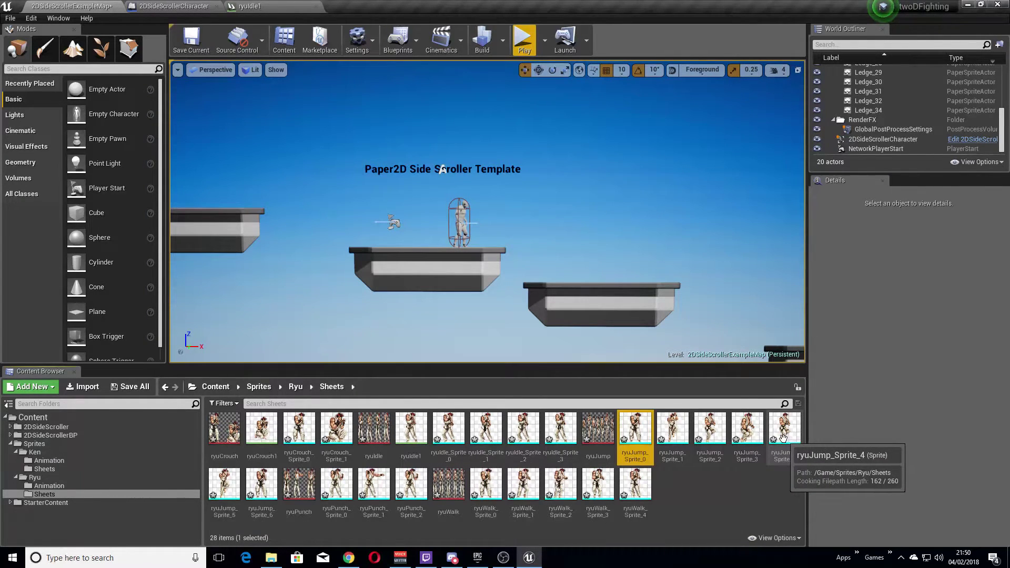
{"action": "left_click", "coordinate": [672, 431]}
{"action": "left_click", "coordinate": [224, 484], "text": "shift"}
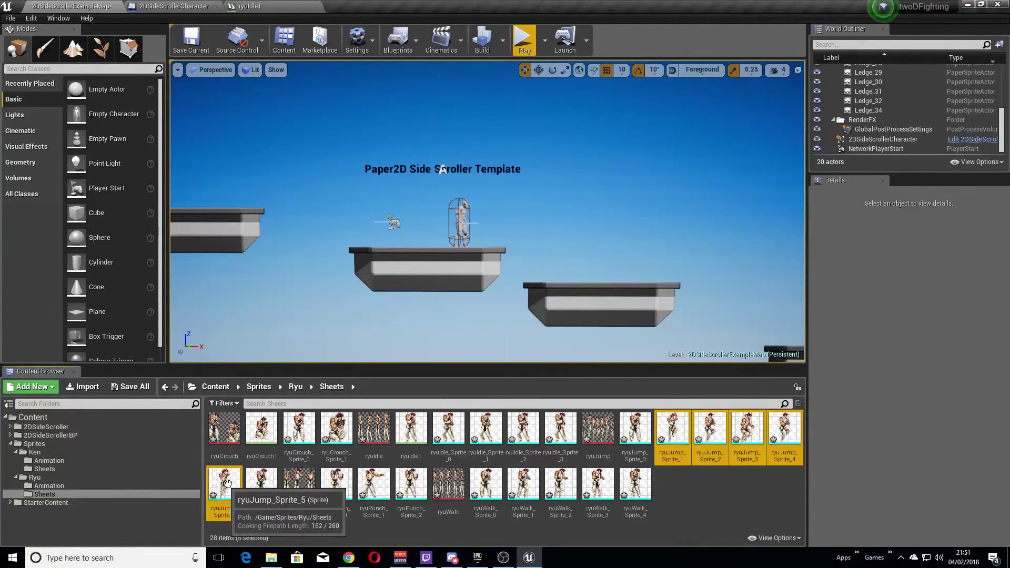
{"action": "right_click", "coordinate": [677, 439]}
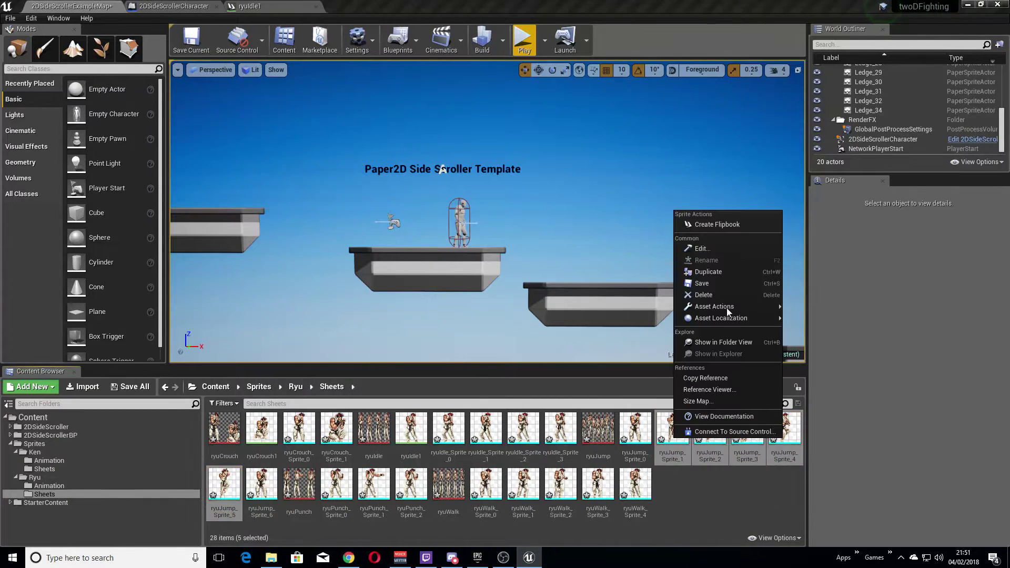
{"action": "left_click", "coordinate": [725, 224]}
{"action": "key", "text": "Return"}
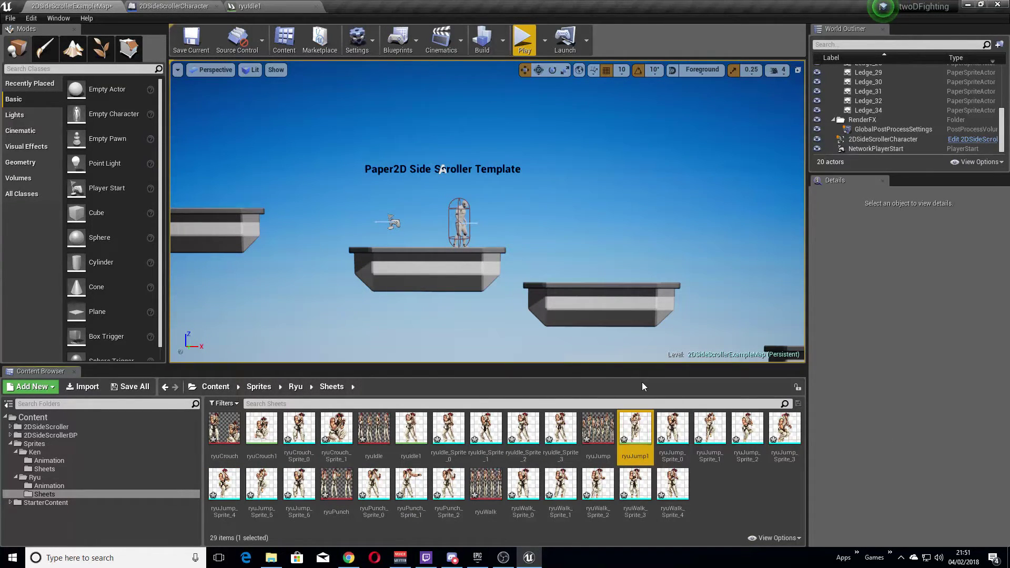
Delete the unused sprites ryuJump_Sprite_0 and ryuJump_Sprite_6 from Ryu's Sheets folder.
{"action": "left_click", "coordinate": [676, 436]}
{"action": "left_click", "coordinate": [299, 486], "text": "ctrl"}
{"action": "key", "text": "Delete"}
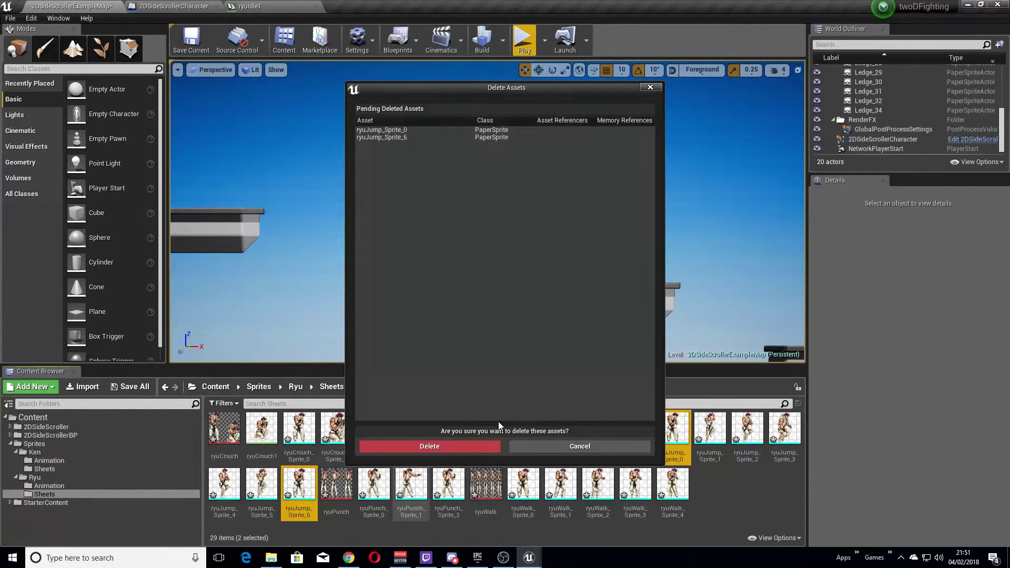
{"action": "left_click", "coordinate": [421, 445]}
Set the ryuJump1 flipbook's playback rate to 4 frames per second, save it and close the open flipbook editors.
{"action": "double_click", "coordinate": [636, 429]}
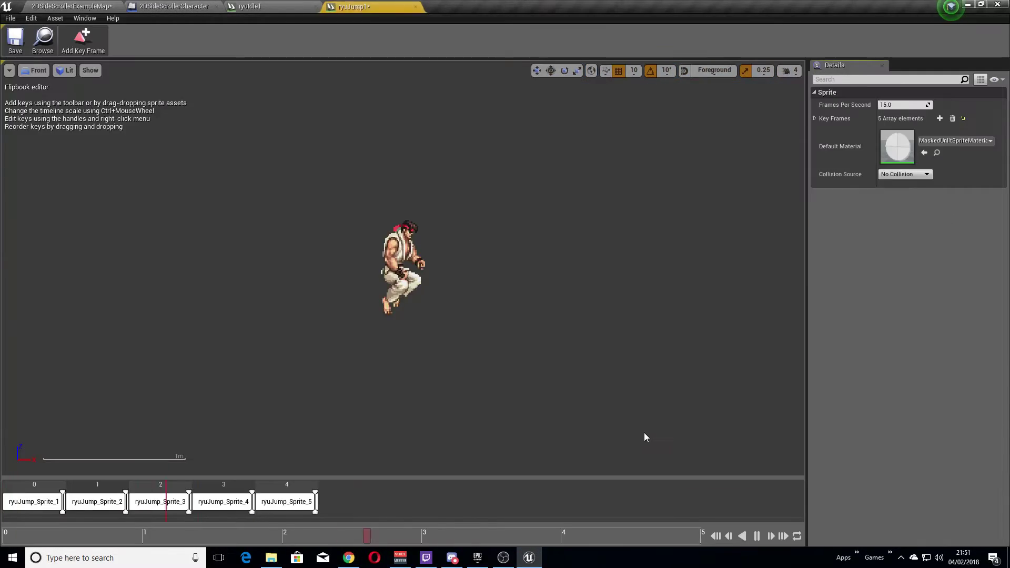
{"action": "left_click", "coordinate": [895, 104]}
{"action": "type", "text": "4"}
{"action": "key", "text": "Return"}
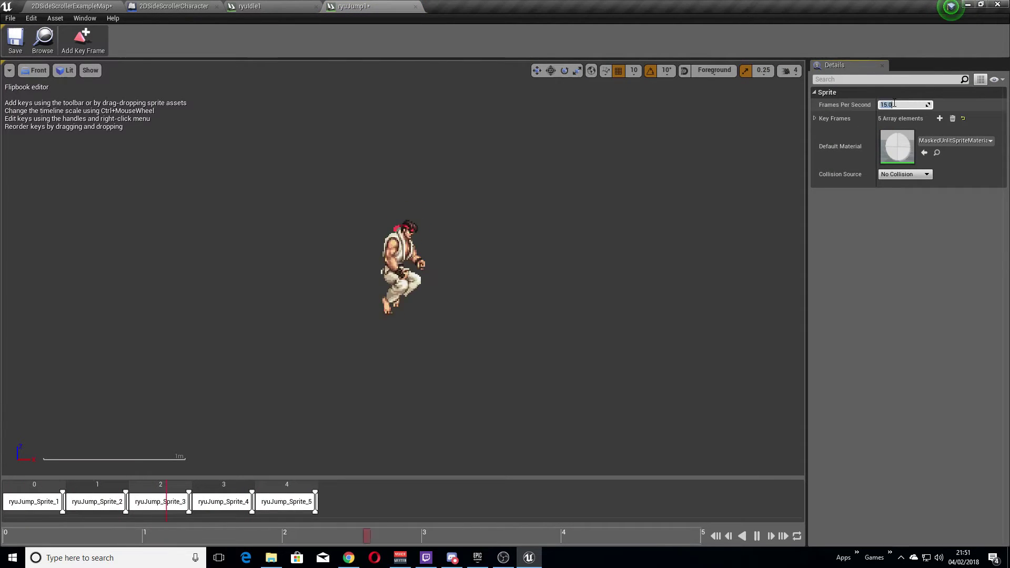
{"action": "left_click", "coordinate": [15, 41]}
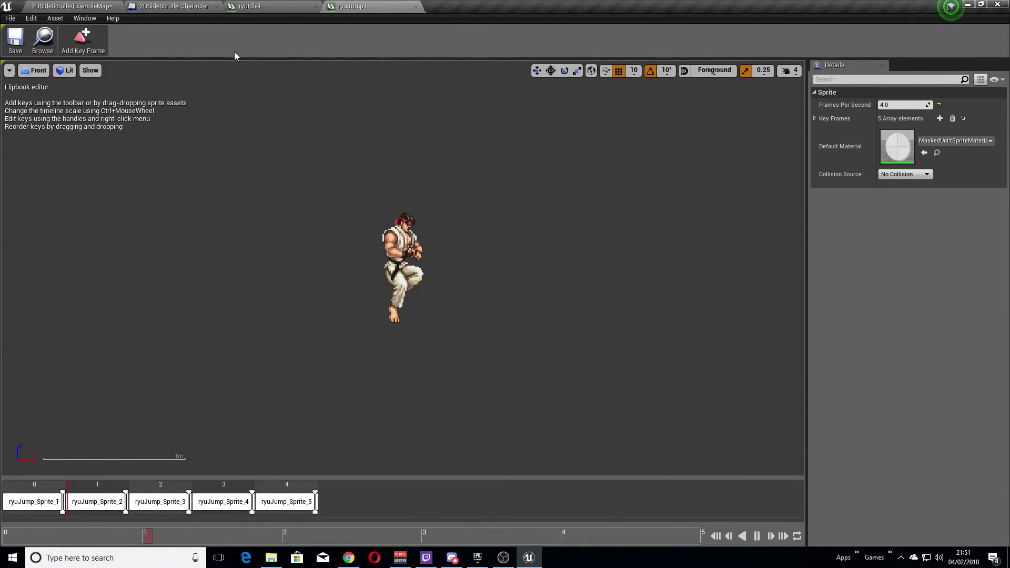
{"action": "left_click", "coordinate": [415, 7]}
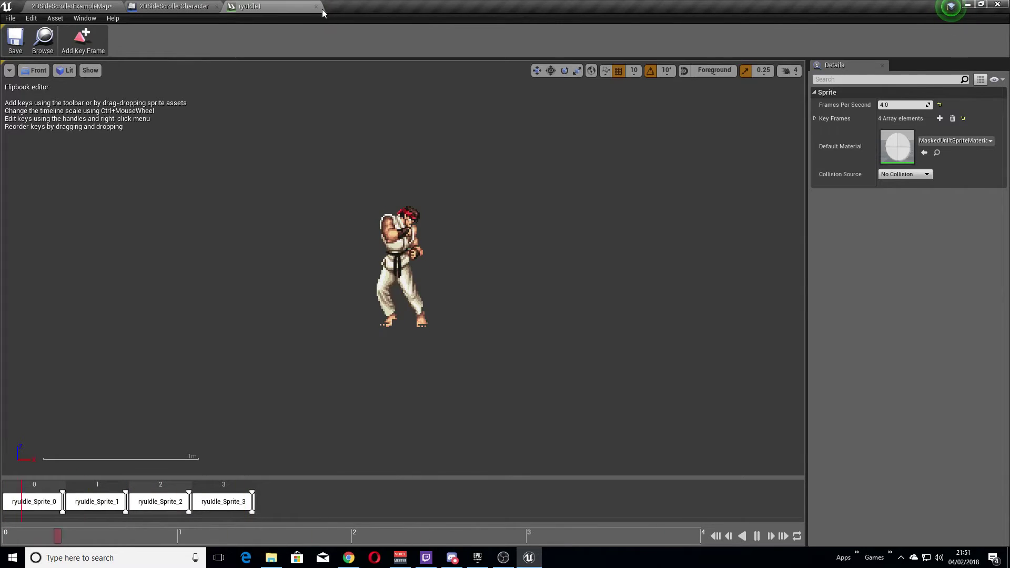
{"action": "left_click", "coordinate": [316, 6]}
Create a flipbook from ryuPunch_Sprite_0, ryuPunch_Sprite_1 and ryuPunch_Sprite_2, keeping the suggested name.
{"action": "left_click", "coordinate": [71, 6]}
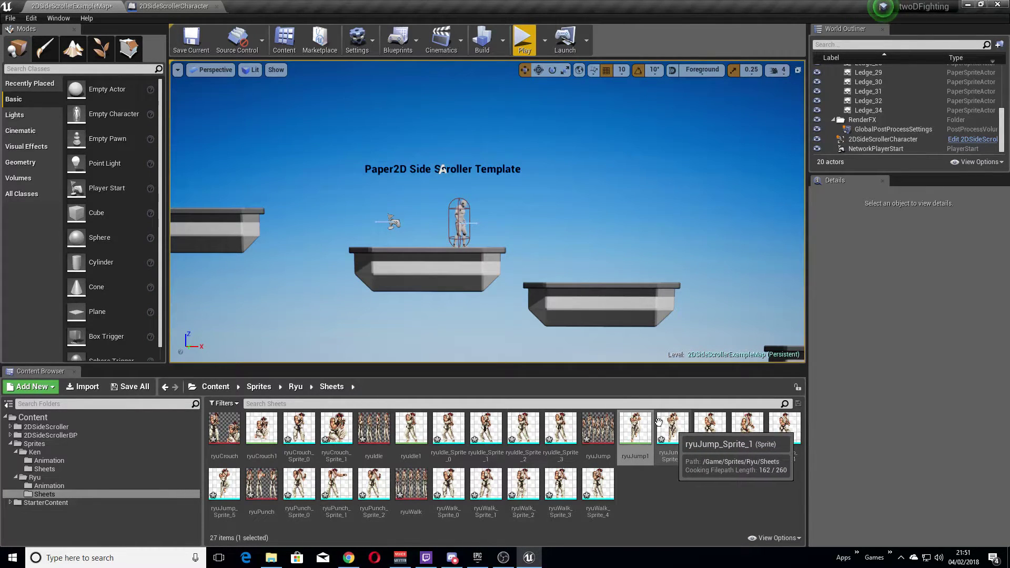
{"action": "left_click", "coordinate": [299, 483]}
{"action": "left_click", "coordinate": [375, 485], "text": "ctrl"}
{"action": "right_click", "coordinate": [378, 482]}
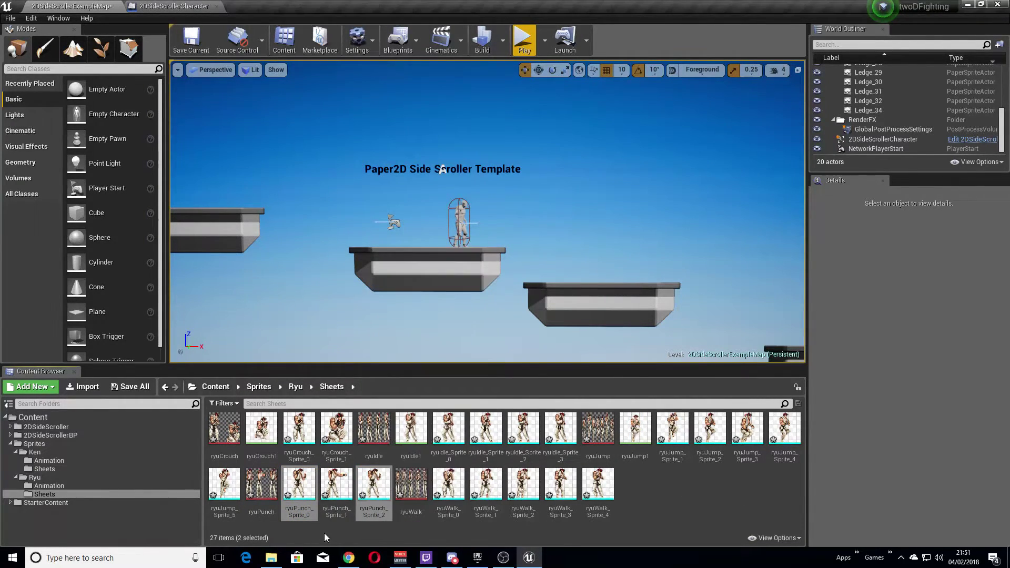
{"action": "left_click", "coordinate": [336, 483], "text": "ctrl"}
{"action": "right_click", "coordinate": [377, 489]}
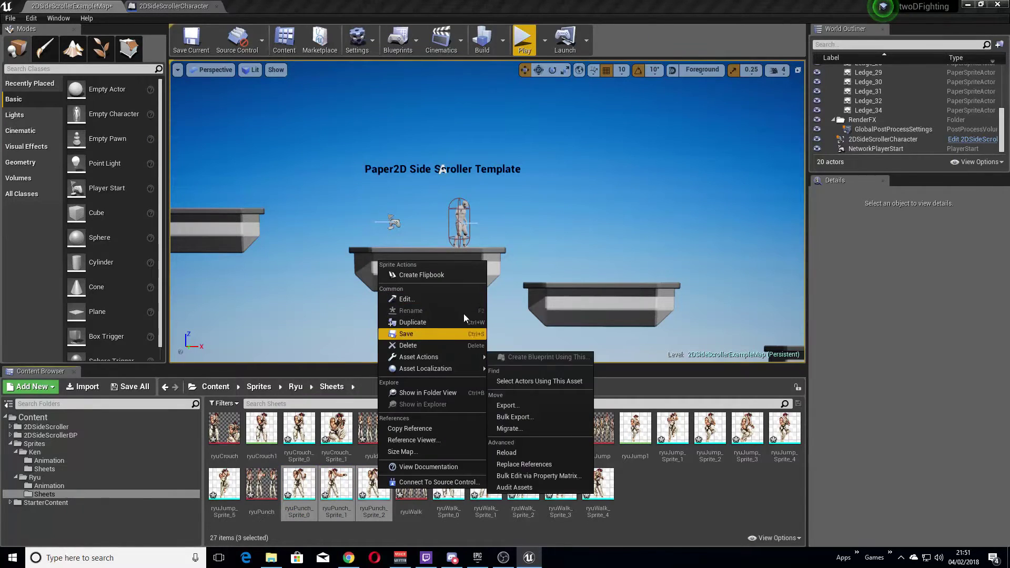
{"action": "left_click", "coordinate": [422, 274]}
{"action": "key", "text": "Return"}
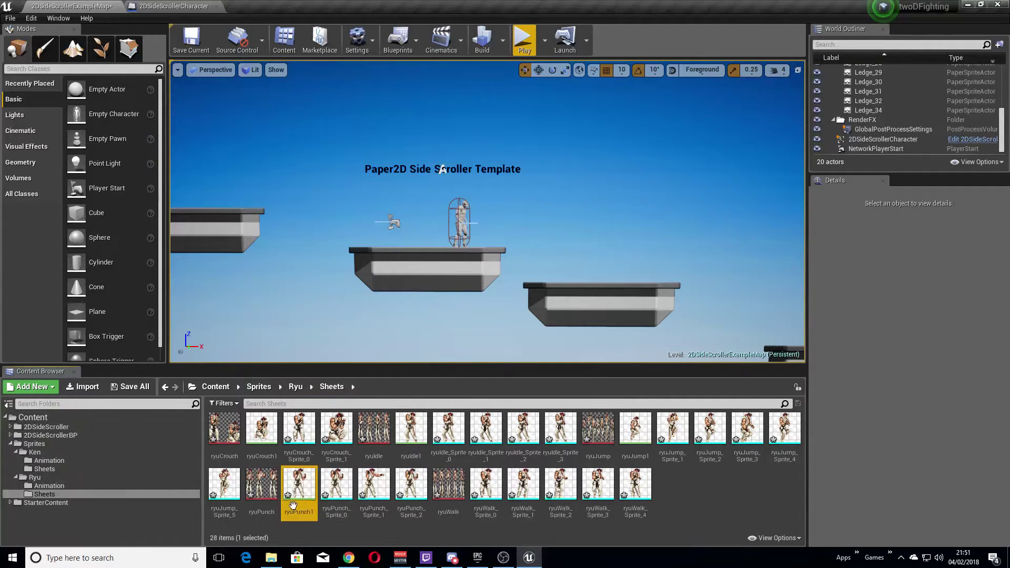
Set the ryuPunch1 flipbook's playback rate to 4 frames per second, save it and close its editor.
{"action": "double_click", "coordinate": [316, 497]}
{"action": "type", "text": "4"}
{"action": "key", "text": "Return"}
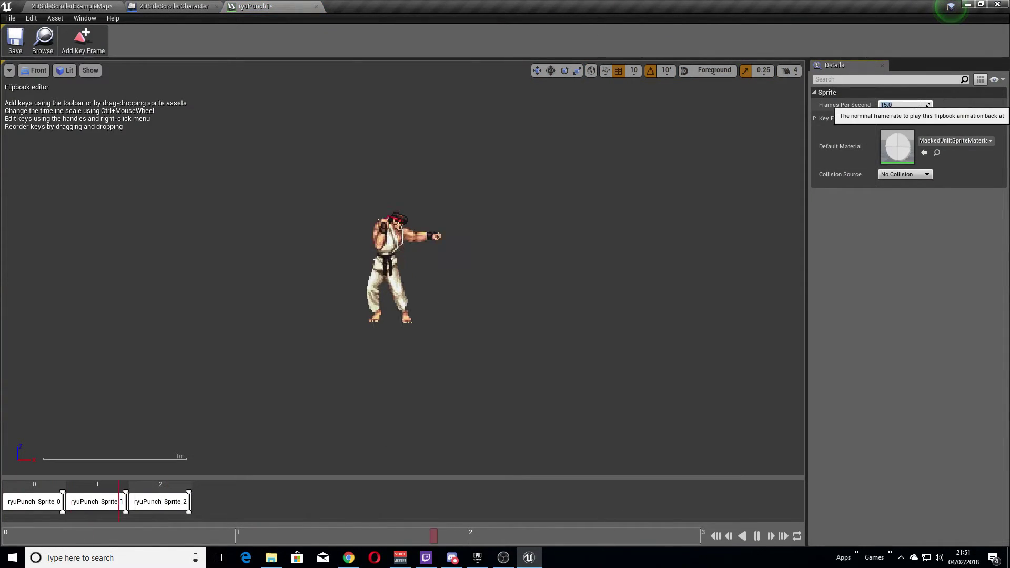
{"action": "key", "text": "ctrl+s"}
{"action": "left_click", "coordinate": [316, 7]}
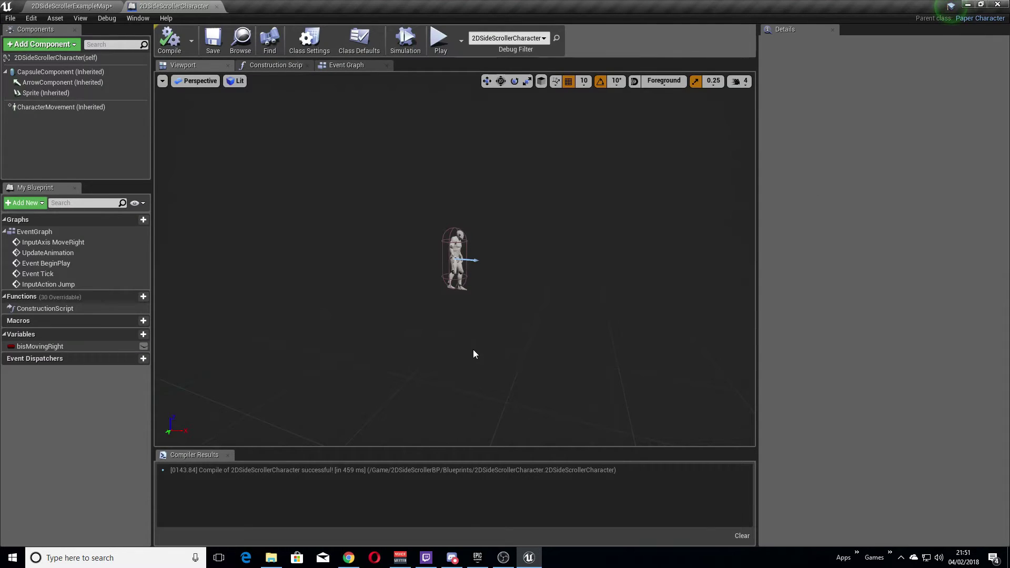
Create a flipbook from Ryu's walk sprites, ryuWalk_Sprite_0 through ryuWalk_Sprite_4, keeping the suggested name.
{"action": "left_click", "coordinate": [120, 5]}
{"action": "left_click", "coordinate": [495, 482]}
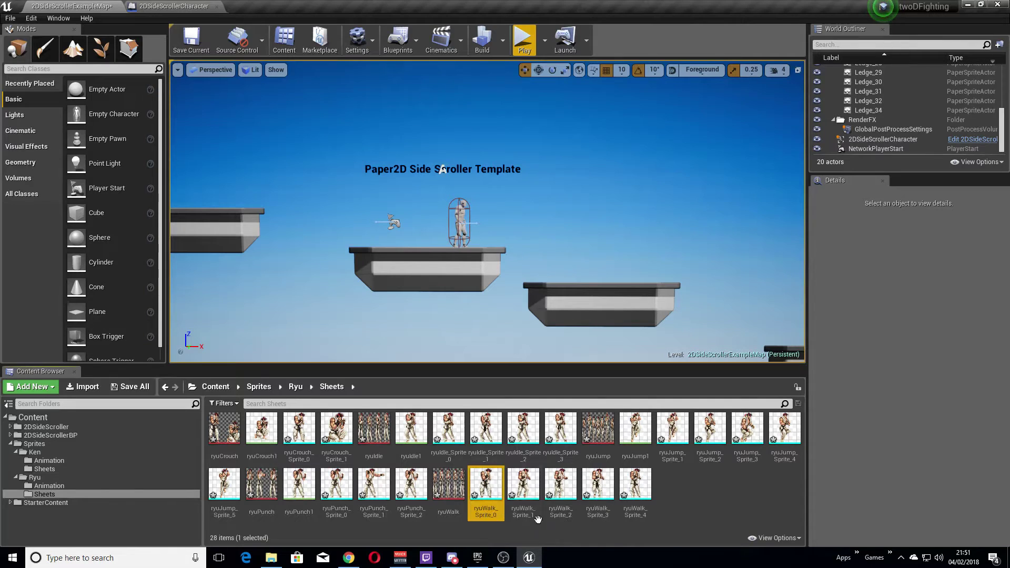
{"action": "left_click", "coordinate": [627, 483], "text": "shift"}
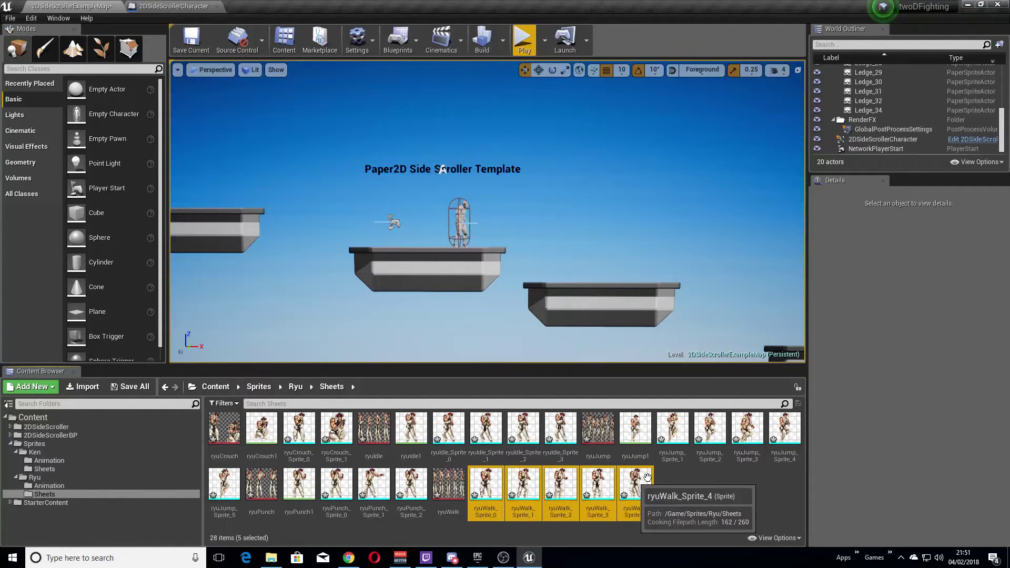
{"action": "left_click", "coordinate": [480, 482]}
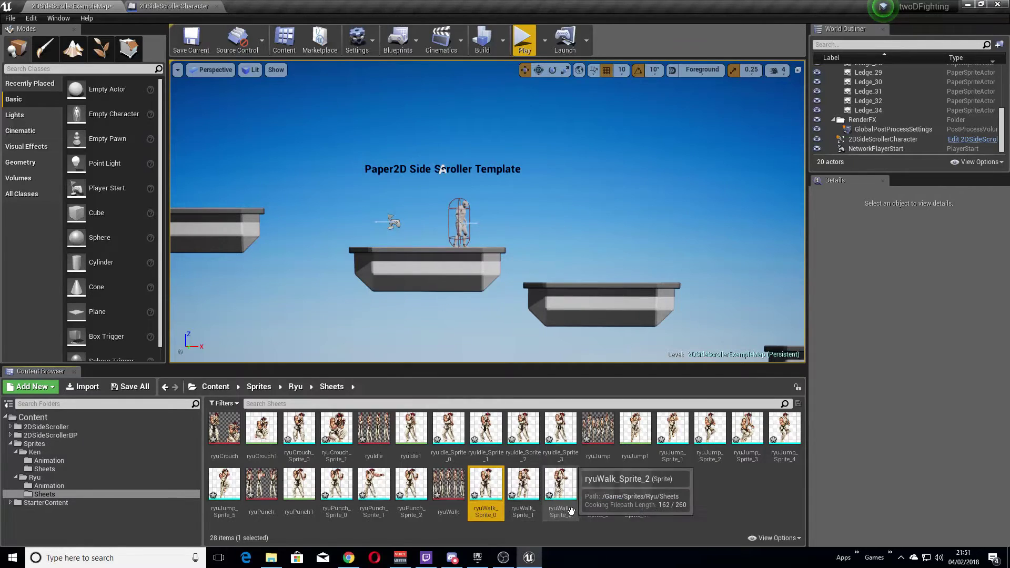
{"action": "left_click", "coordinate": [635, 484], "text": "shift"}
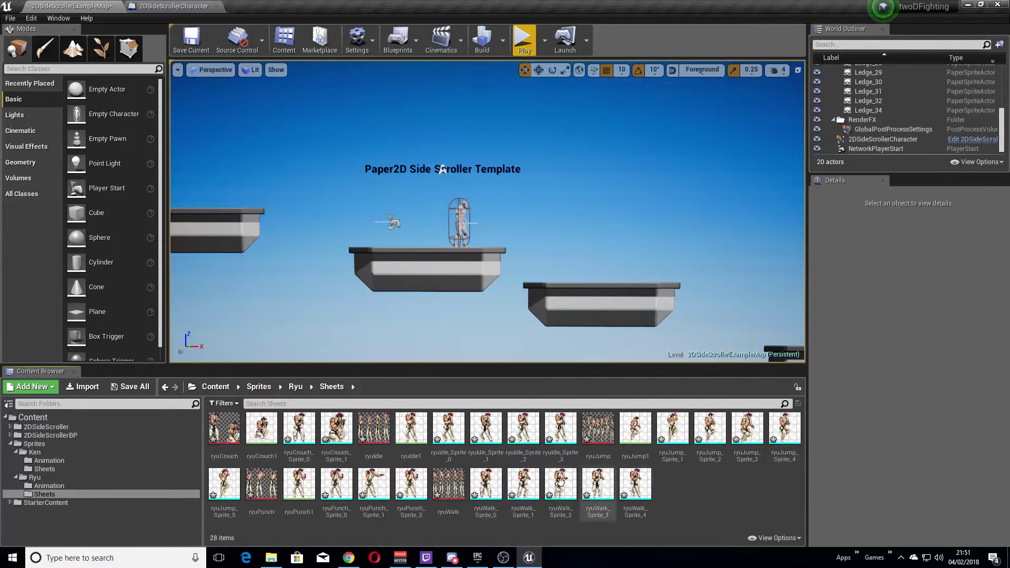
{"action": "right_click", "coordinate": [632, 484]}
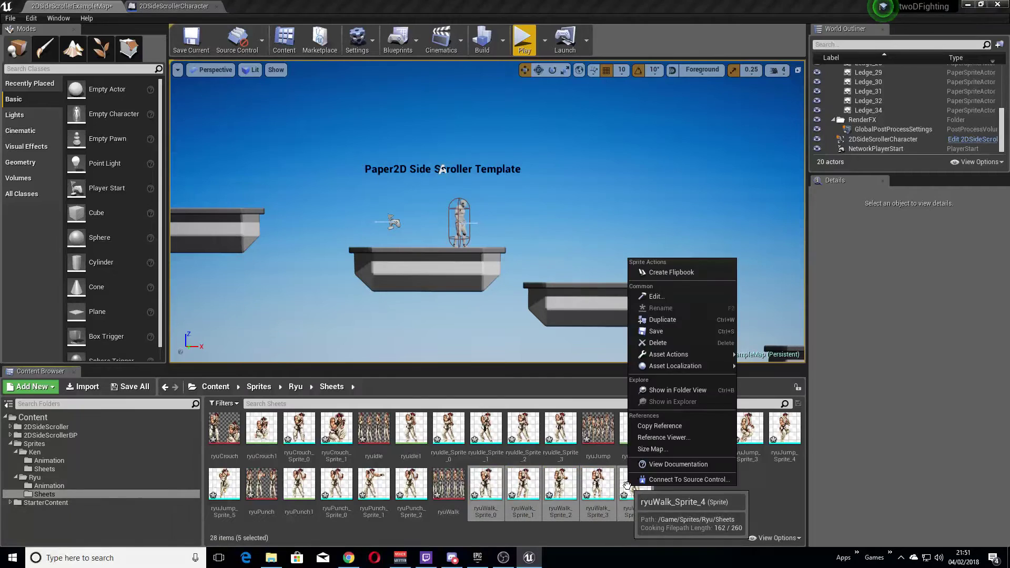
{"action": "left_click", "coordinate": [664, 274]}
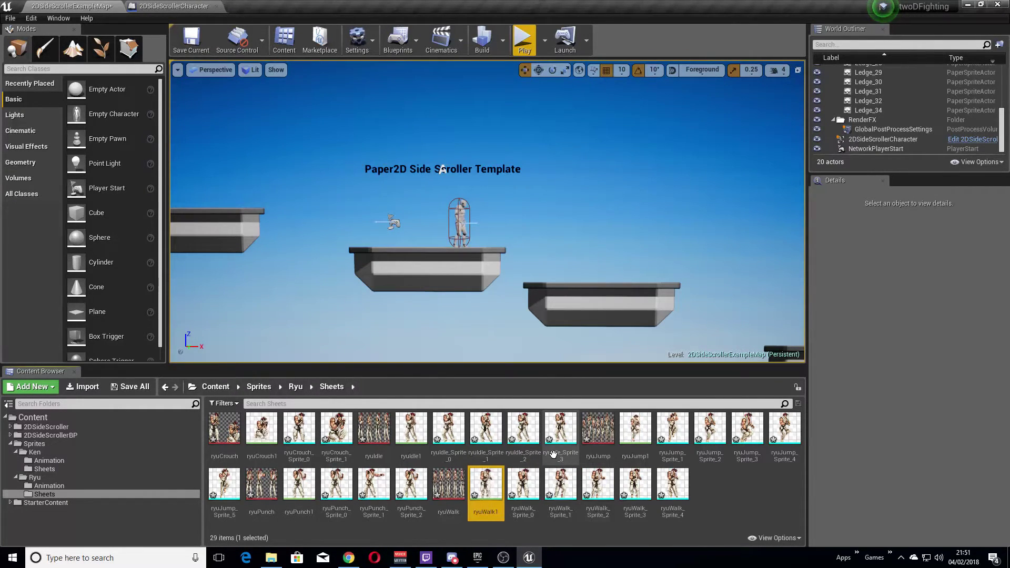
Set the ryuWalk1 flipbook's playback rate to 4 frames per second, save it and close its editor.
{"action": "double_click", "coordinate": [485, 487]}
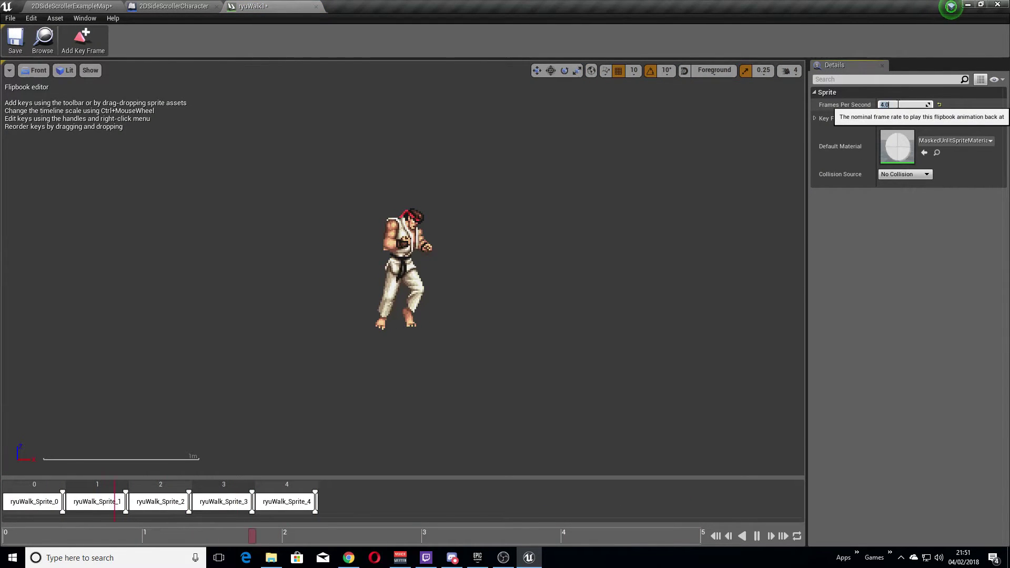
{"action": "left_click", "coordinate": [902, 105]}
{"action": "type", "text": "4"}
{"action": "key", "text": "Return"}
{"action": "key", "text": "ctrl+s"}
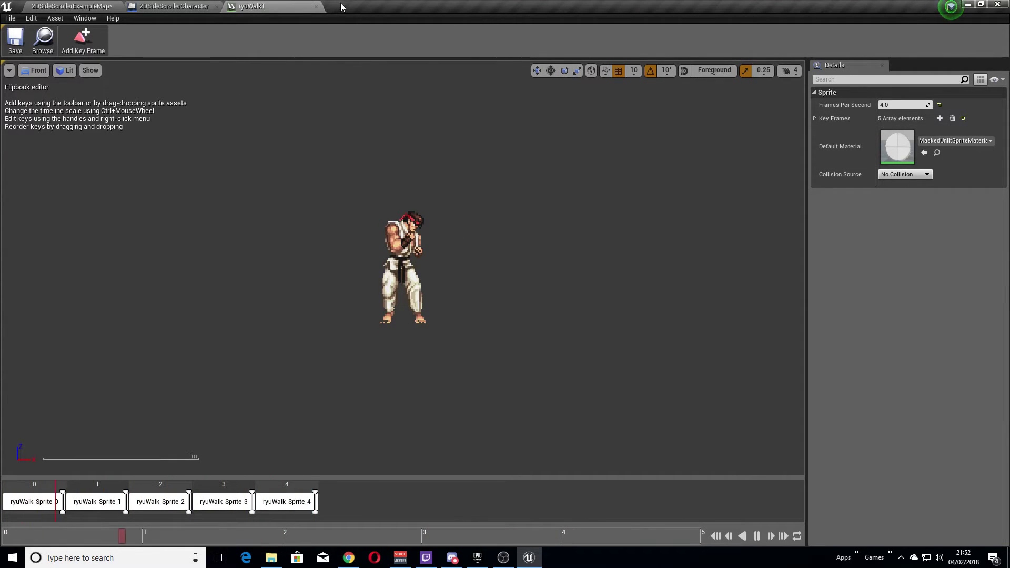
{"action": "left_click", "coordinate": [315, 6]}
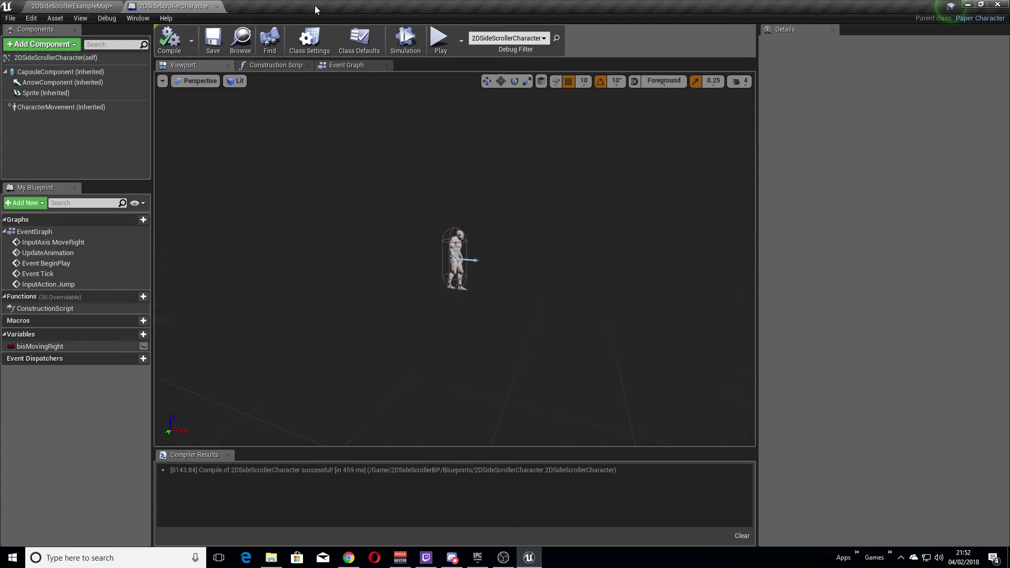
Move the flipbooks ryuCrouch1, ryuIdle1, ryuJump1, ryuPunch1 and ryuWalk1 from Ryu's Sheets folder into his Animation folder.
{"action": "left_click", "coordinate": [91, 6]}
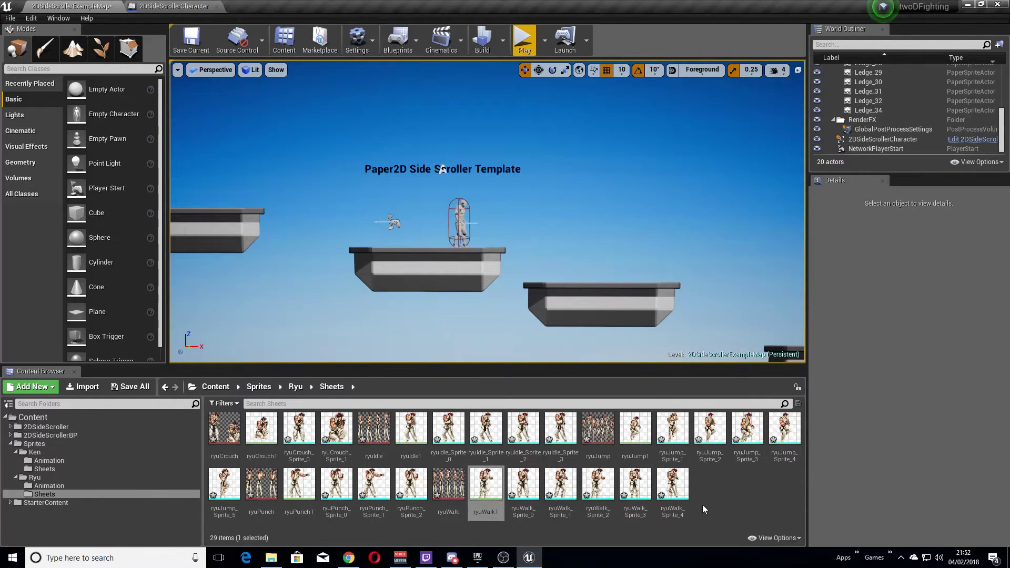
{"action": "left_click", "coordinate": [261, 429]}
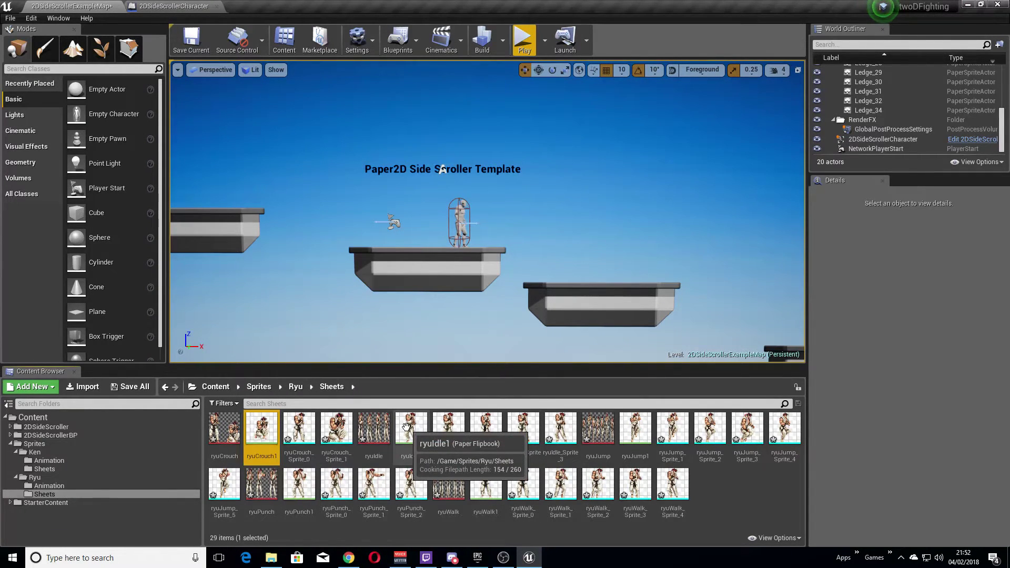
{"action": "left_click", "coordinate": [406, 437], "text": "ctrl"}
{"action": "left_click", "coordinate": [635, 429], "text": "ctrl"}
{"action": "left_click", "coordinate": [300, 484], "text": "ctrl"}
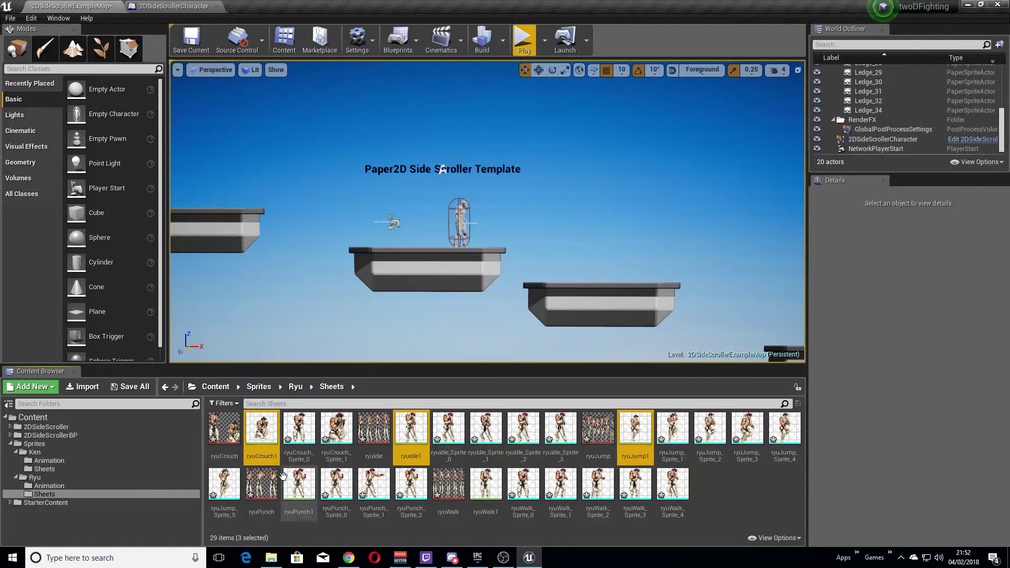
{"action": "left_click", "coordinate": [486, 483], "text": "ctrl"}
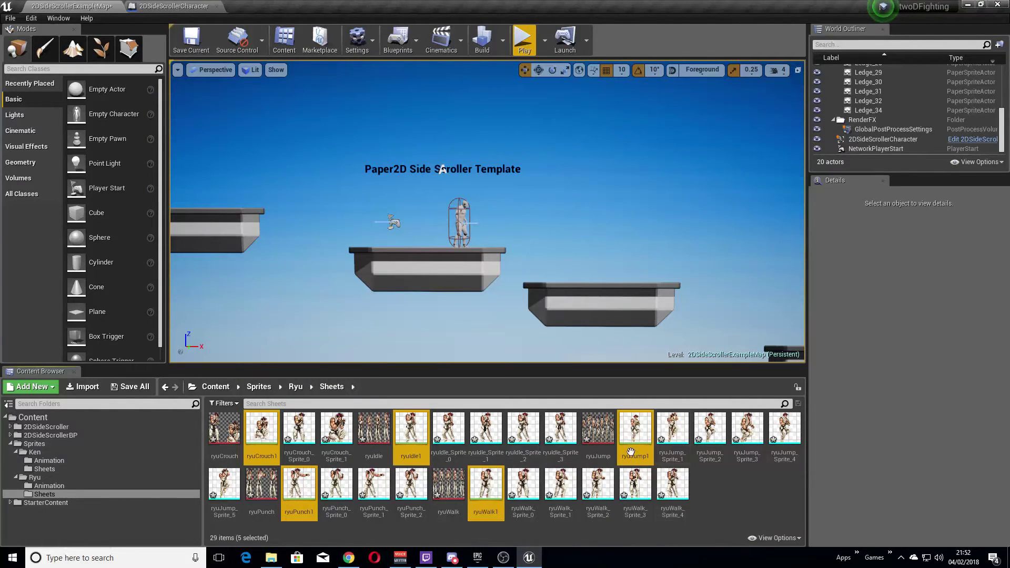
{"action": "left_click_drag", "start_coordinate": [485, 483], "coordinate": [58, 486]}
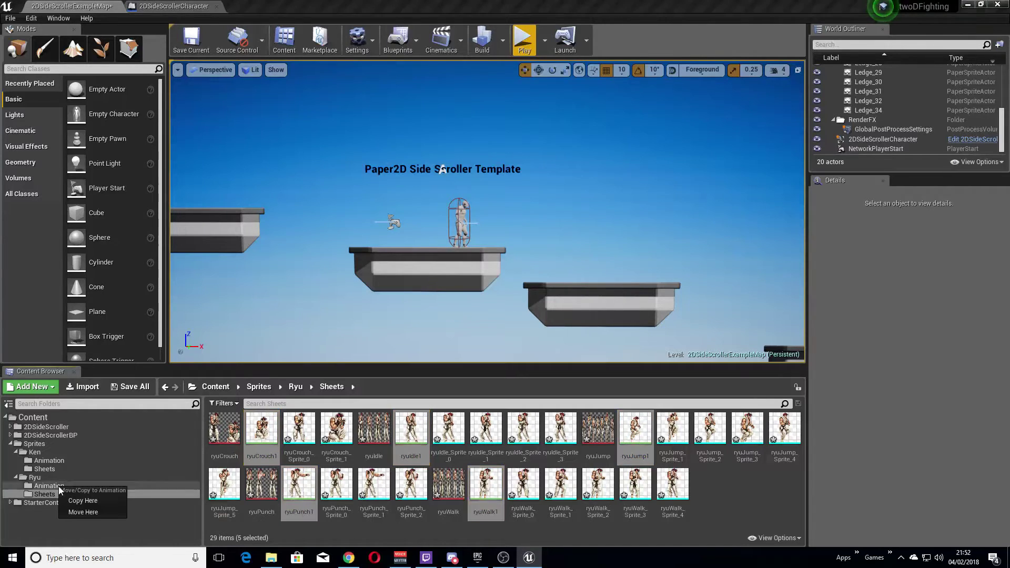
{"action": "left_click", "coordinate": [93, 511]}
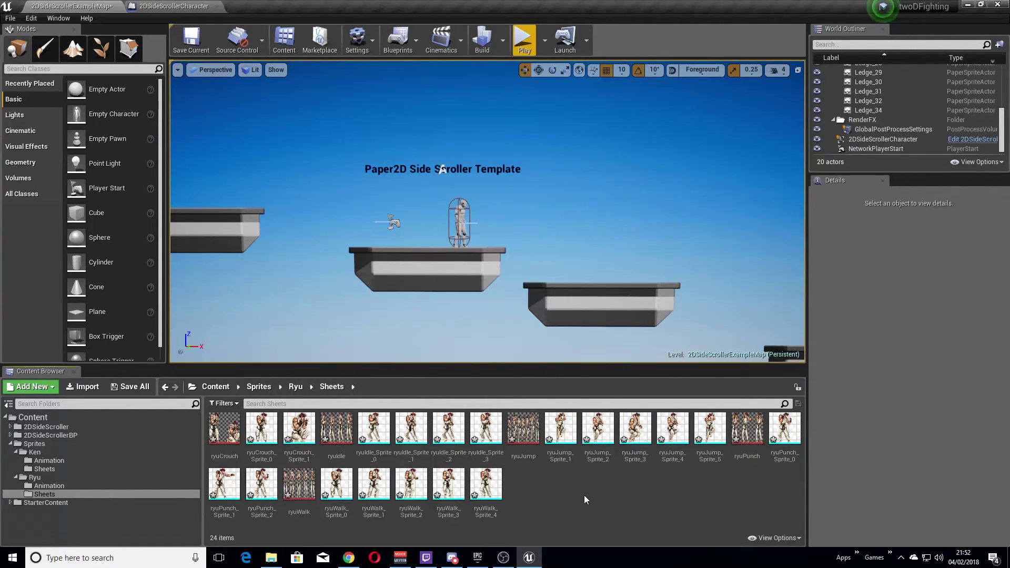
Open Ryu's Animation folder and run the pending autosave immediately.
{"action": "left_click", "coordinate": [63, 485]}
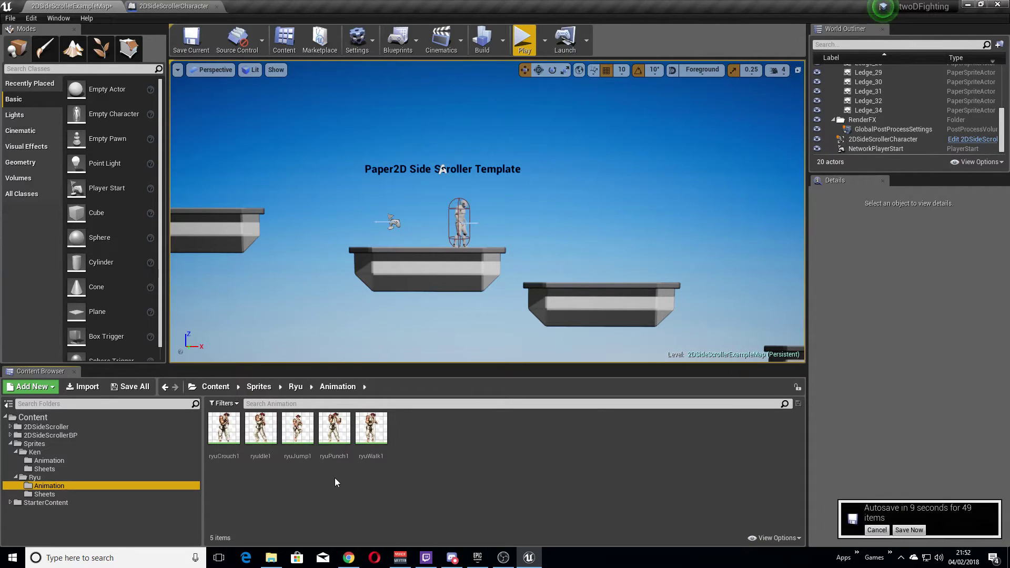
{"action": "left_click", "coordinate": [924, 530]}
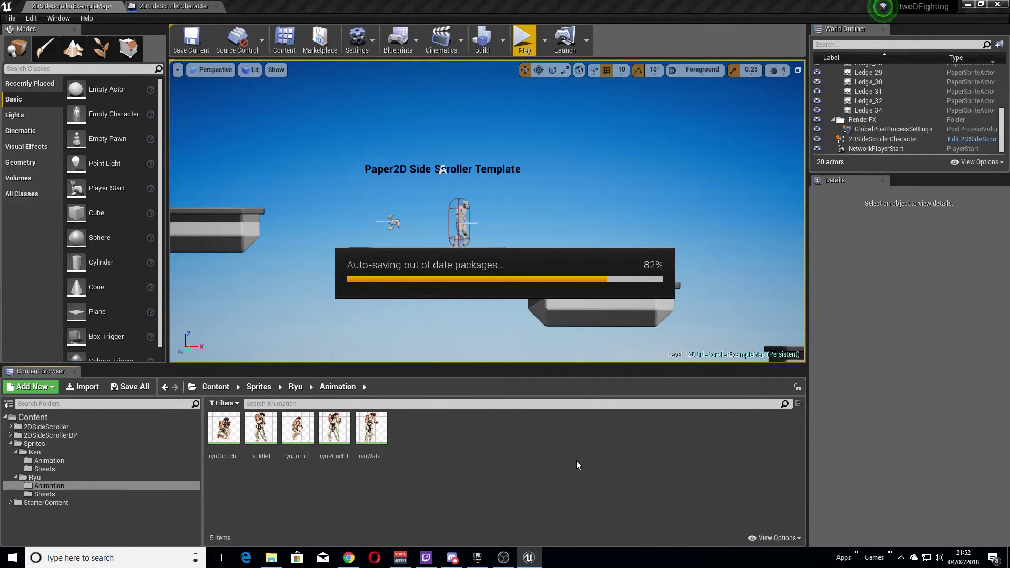
Assign the kenIdle1 flipbook as the source flipbook of the 2DSideScrollerCharacter placed in the level.
{"action": "left_click", "coordinate": [463, 218]}
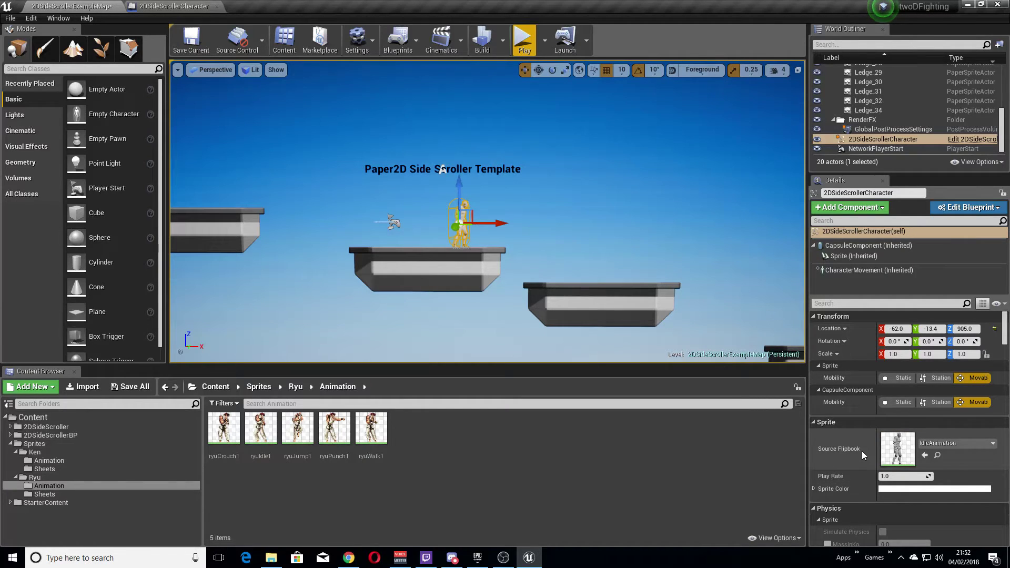
{"action": "left_click", "coordinate": [942, 444]}
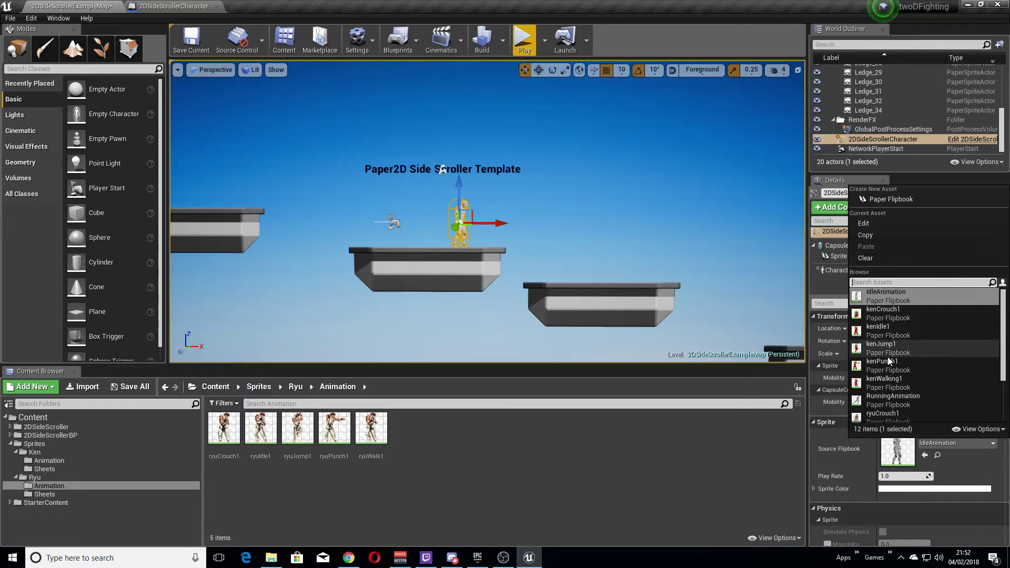
{"action": "left_click", "coordinate": [885, 284]}
{"action": "type", "text": "o"}
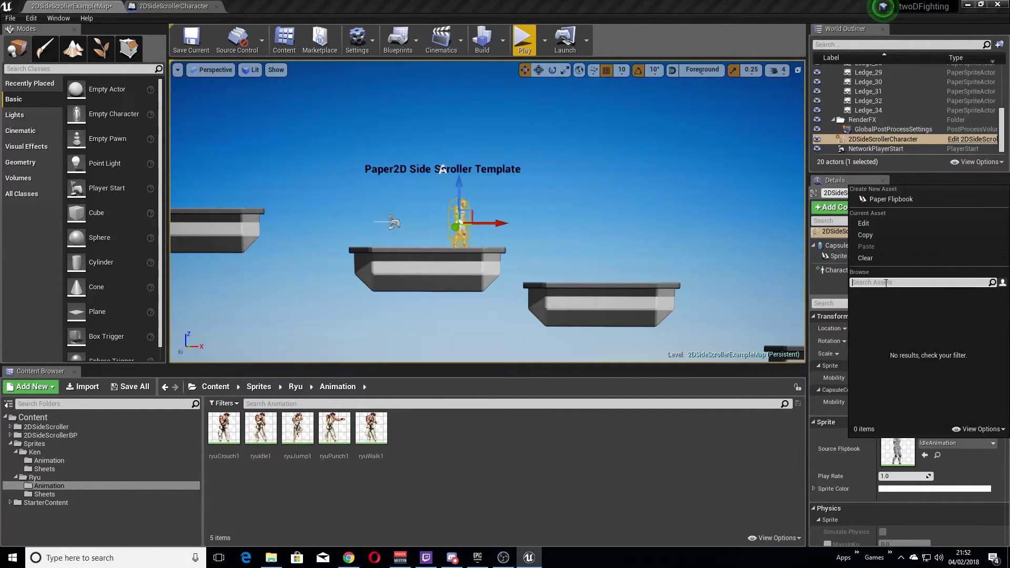
{"action": "type", "text": "idle"}
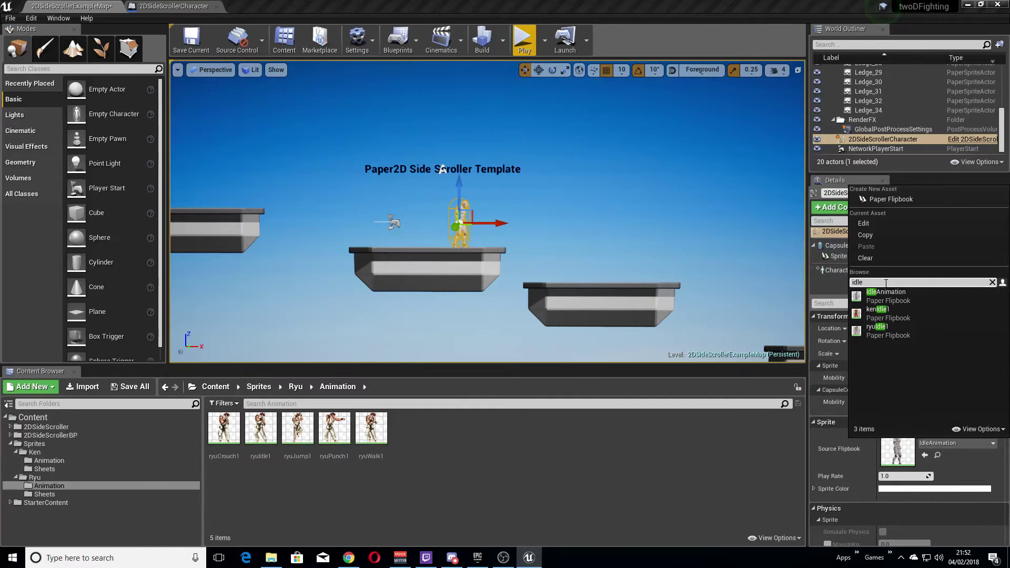
{"action": "left_click", "coordinate": [886, 317]}
{"action": "scroll", "coordinate": [468, 224], "scroll_direction": "up", "scroll_amount": 5}
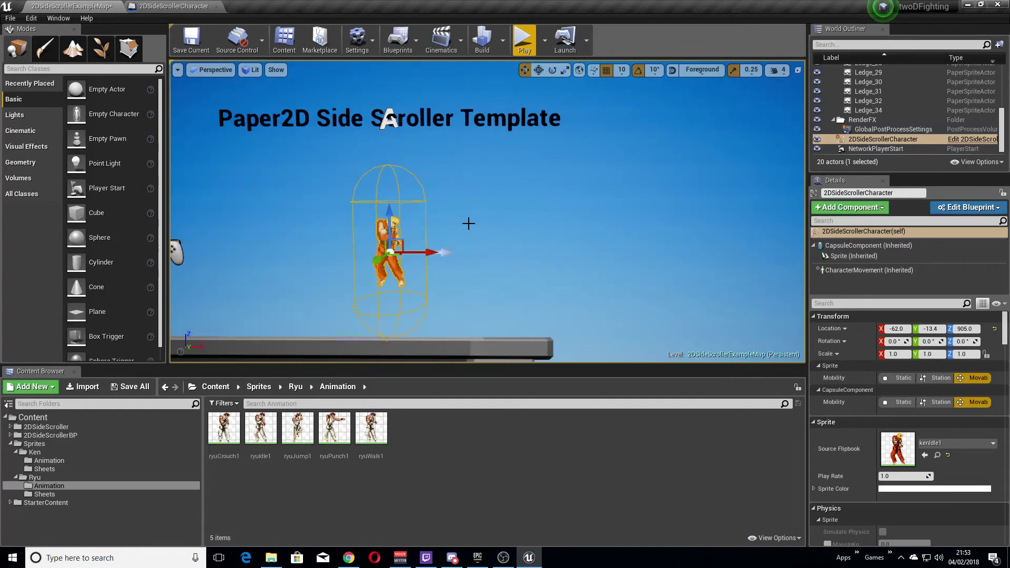
{"action": "scroll", "coordinate": [469, 224], "scroll_direction": "down", "scroll_amount": 3}
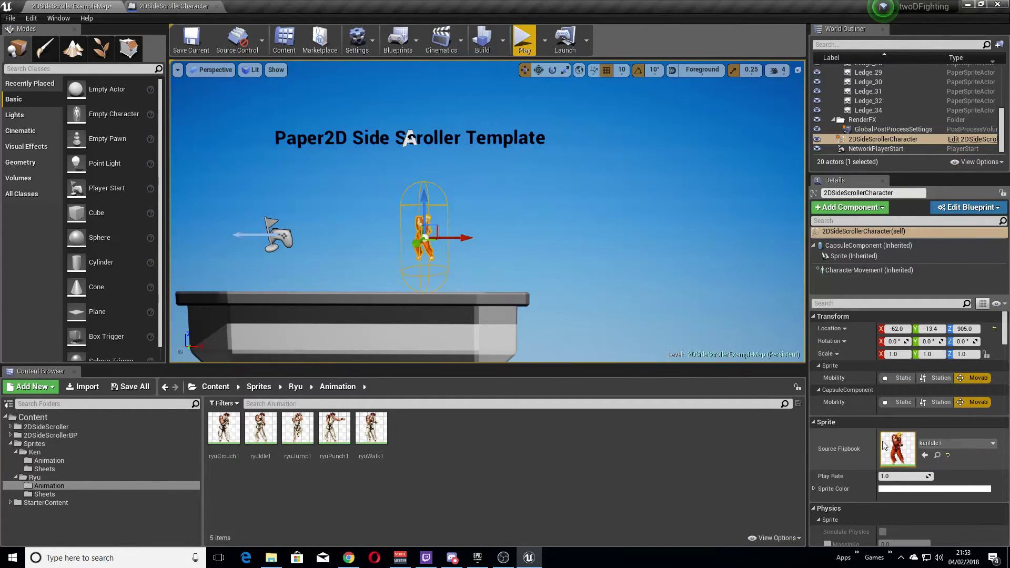
Try an X and Z scale of 2 on the placed character and restore both values to 1.
{"action": "scroll", "coordinate": [894, 436], "scroll_direction": "down", "scroll_amount": 1}
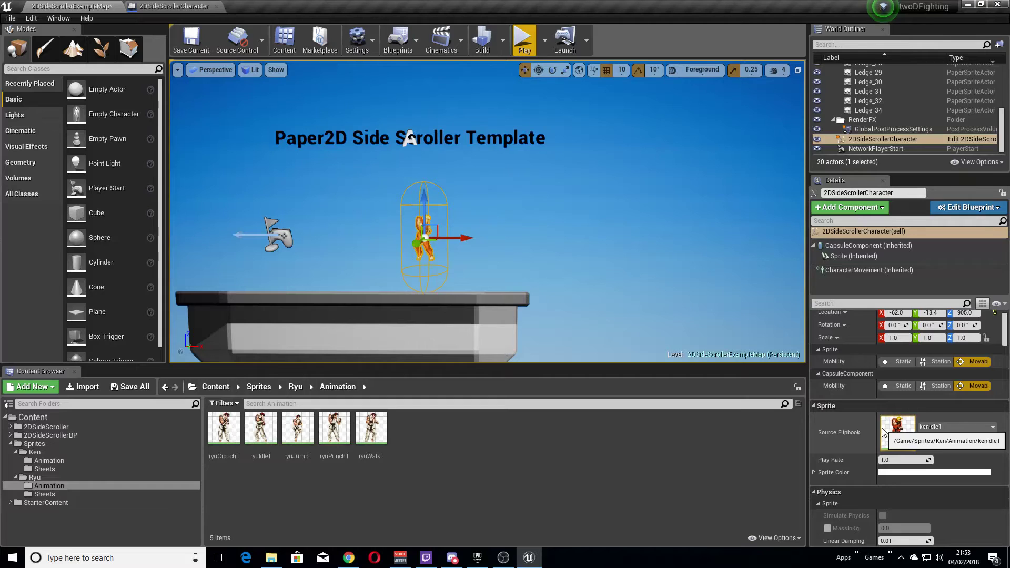
{"action": "scroll", "coordinate": [889, 421], "scroll_direction": "up", "scroll_amount": 1}
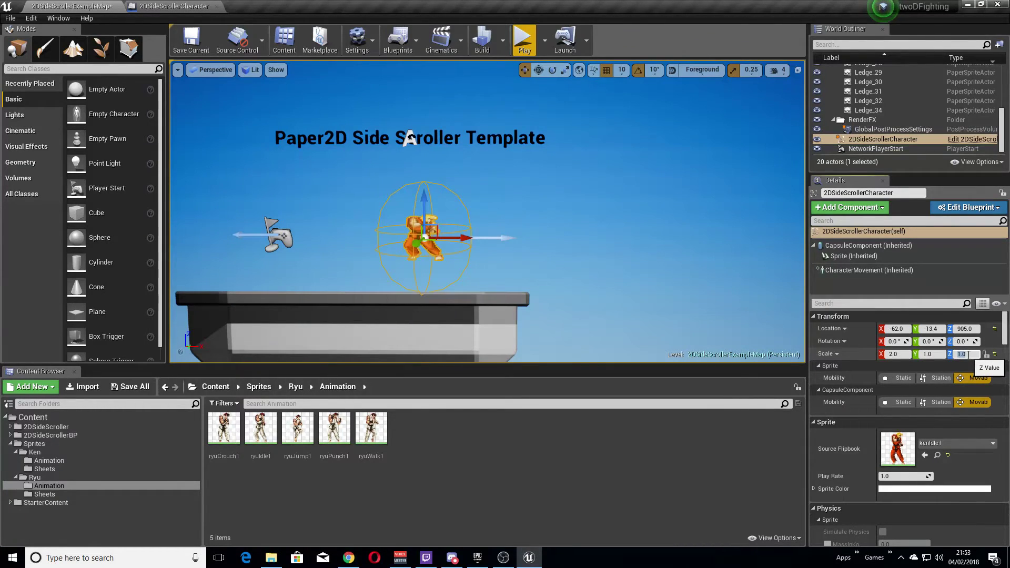
{"action": "left_click", "coordinate": [923, 354]}
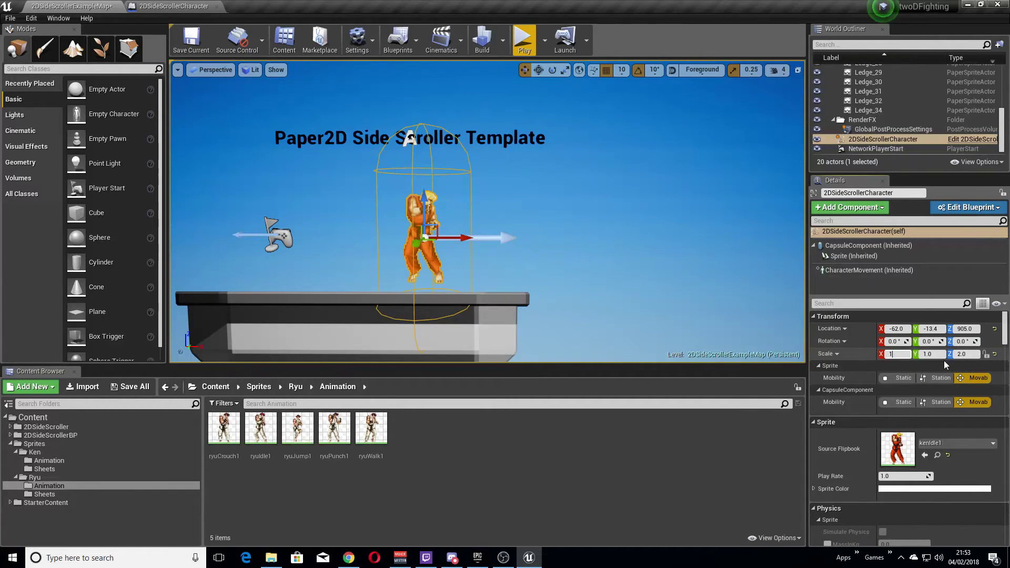
{"action": "type", "text": "1"}
{"action": "key", "text": "Return"}
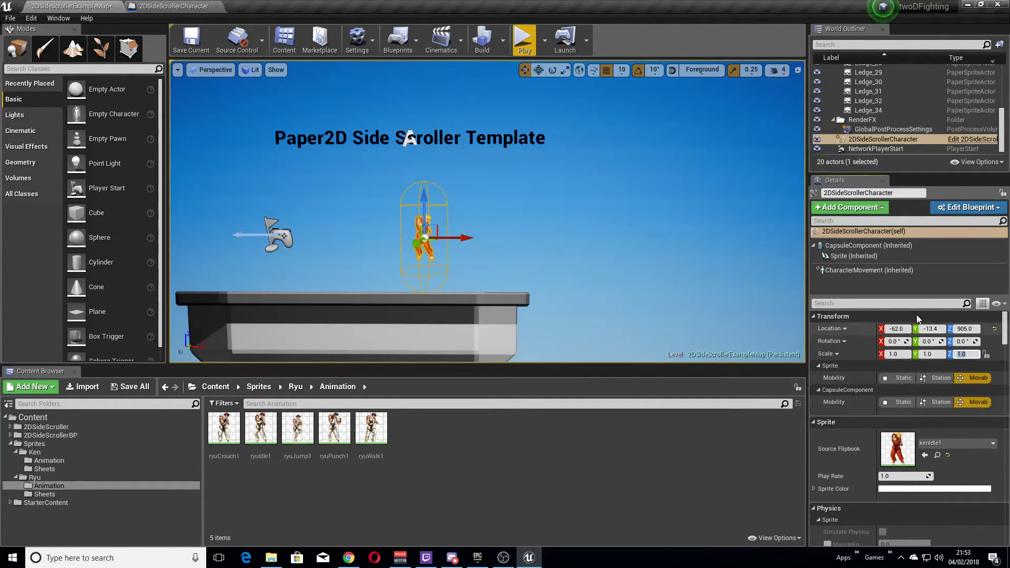
Open the 2DSideScrollerCharacter blueprint in the Blueprint Editor and show its viewport.
{"action": "left_click", "coordinate": [861, 234]}
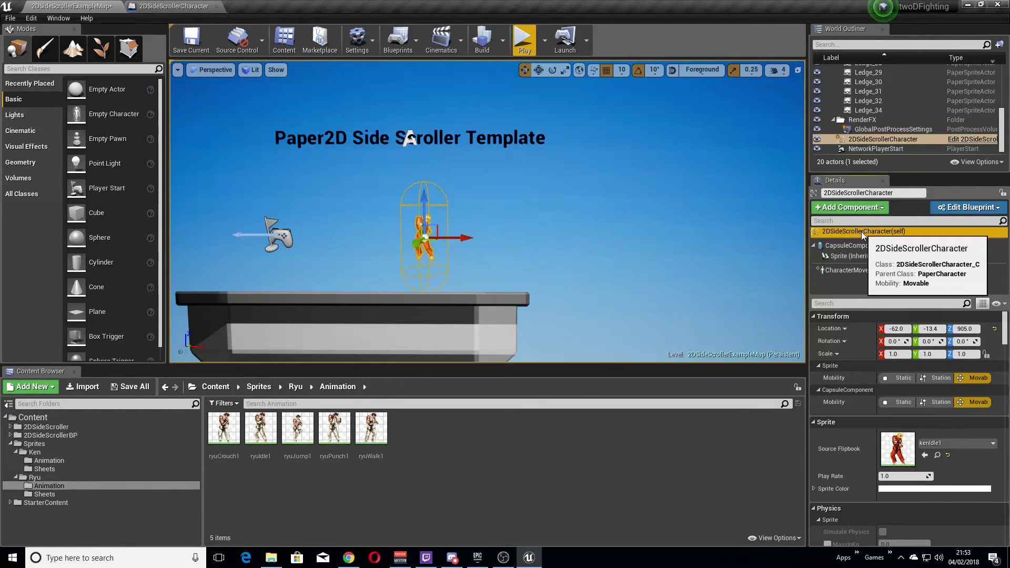
{"action": "left_click", "coordinate": [968, 207]}
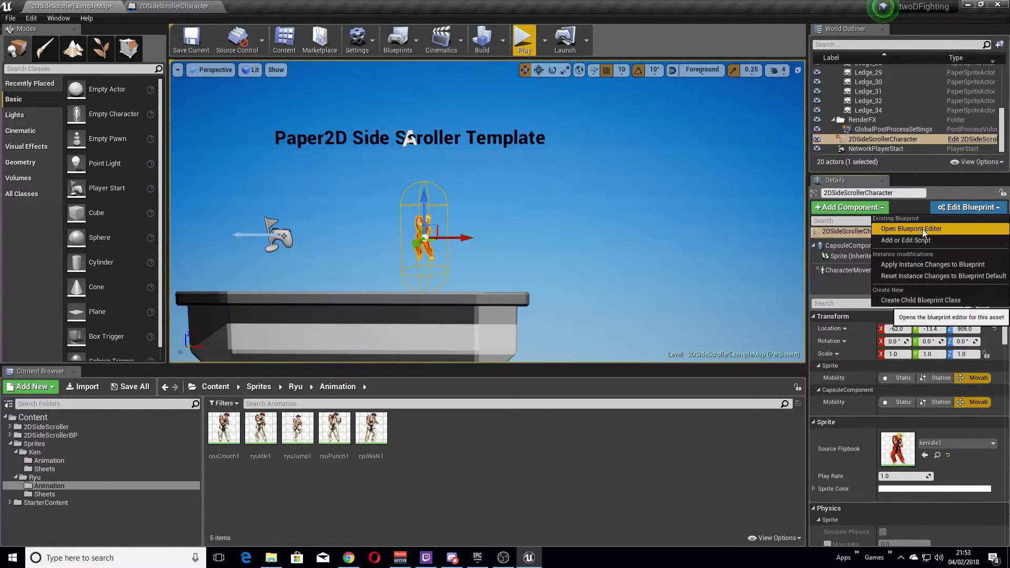
{"action": "left_click", "coordinate": [923, 296]}
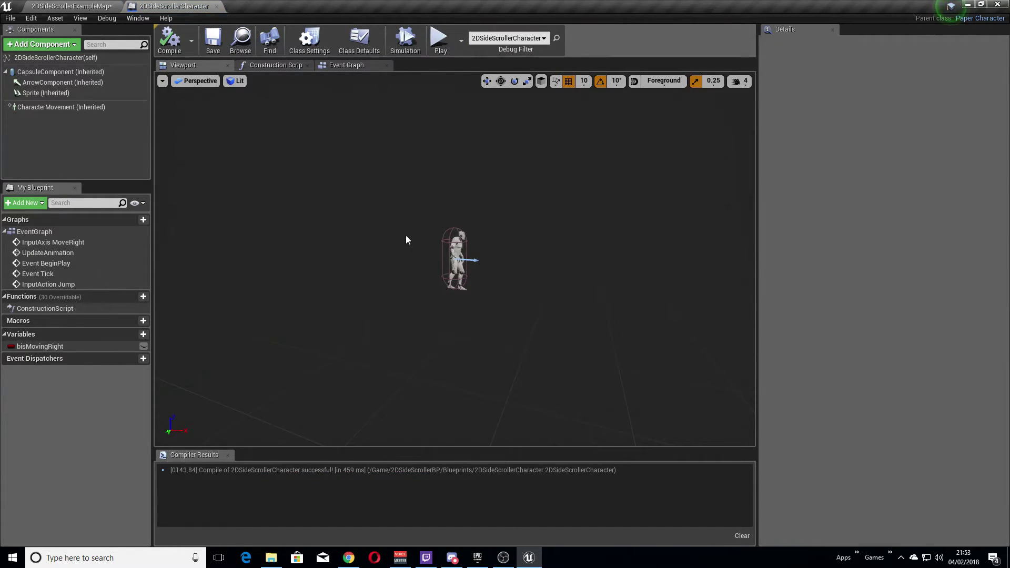
{"action": "left_click", "coordinate": [270, 64]}
{"action": "left_click", "coordinate": [206, 63]}
Set the source flipbook of the blueprint's inherited Sprite component to kenIdle1.
{"action": "left_click", "coordinate": [453, 247]}
{"action": "right_click_drag", "start_coordinate": [430, 313], "coordinate": [338, 283]}
{"action": "mouse_move", "coordinate": [186, 255]}
{"action": "right_mouse_down"}
{"action": "mouse_move", "coordinate": [158, 258]}
{"action": "mouse_move", "coordinate": [187, 255]}
{"action": "right_mouse_up"}
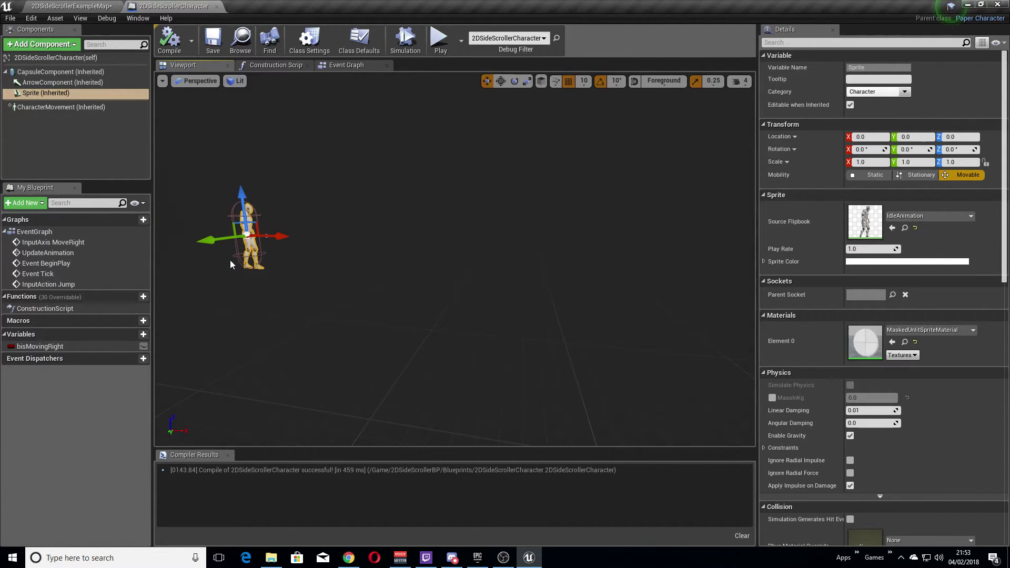
{"action": "key", "text": "f"}
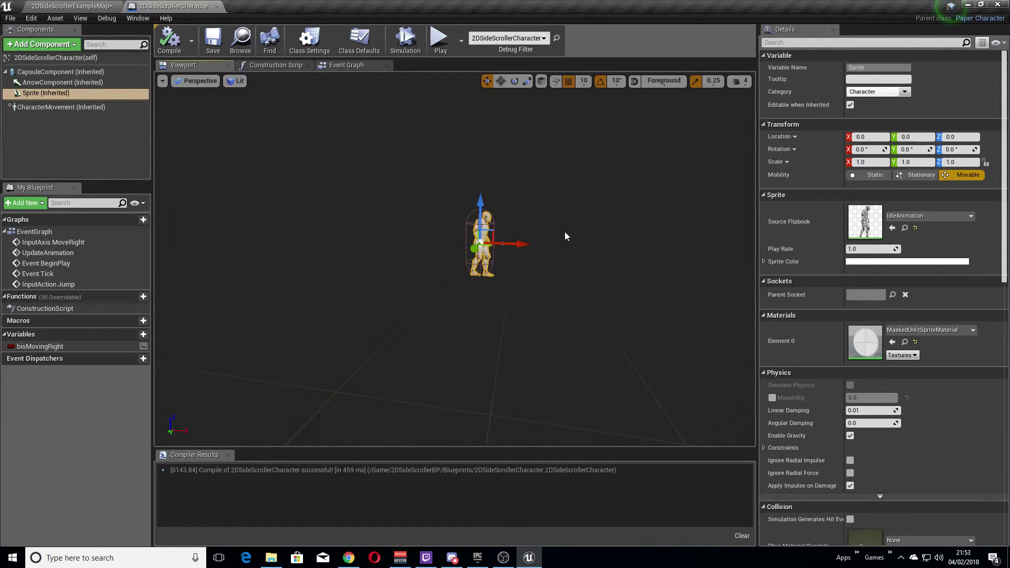
{"action": "scroll", "coordinate": [568, 231], "scroll_direction": "up", "scroll_amount": 4}
{"action": "scroll", "coordinate": [526, 242], "scroll_direction": "down", "scroll_amount": 3}
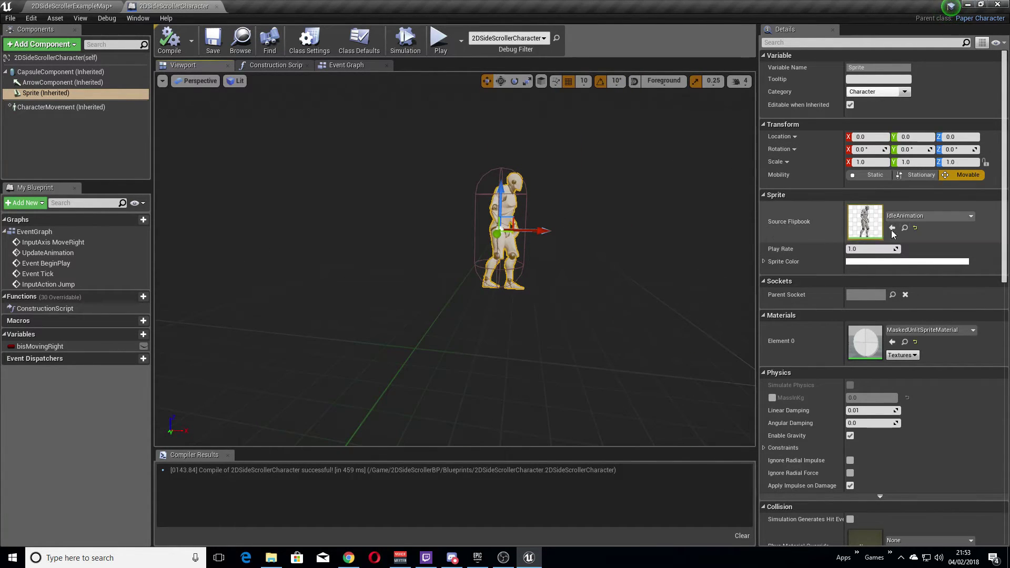
{"action": "left_click", "coordinate": [923, 216]}
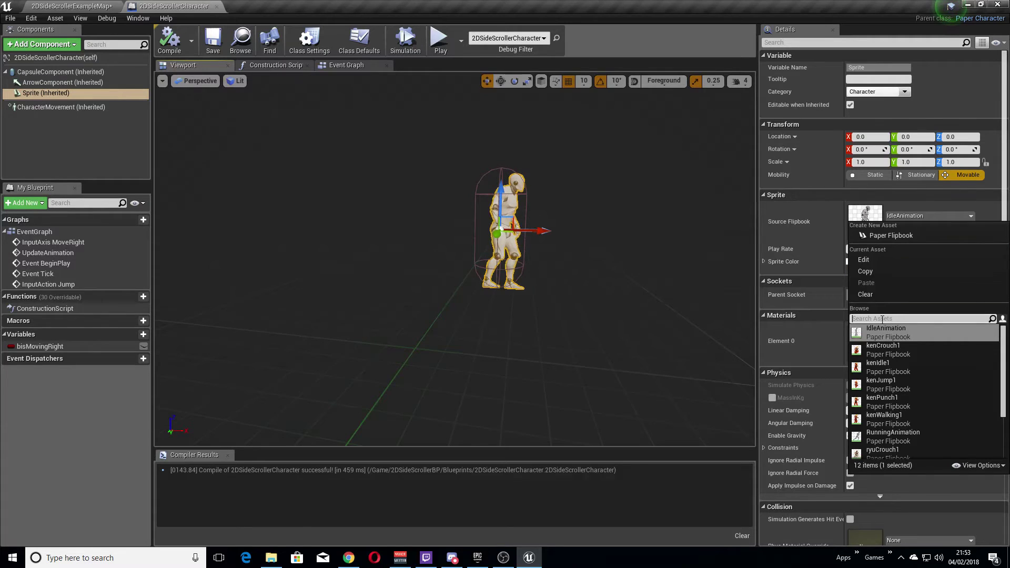
{"action": "type", "text": "idle"}
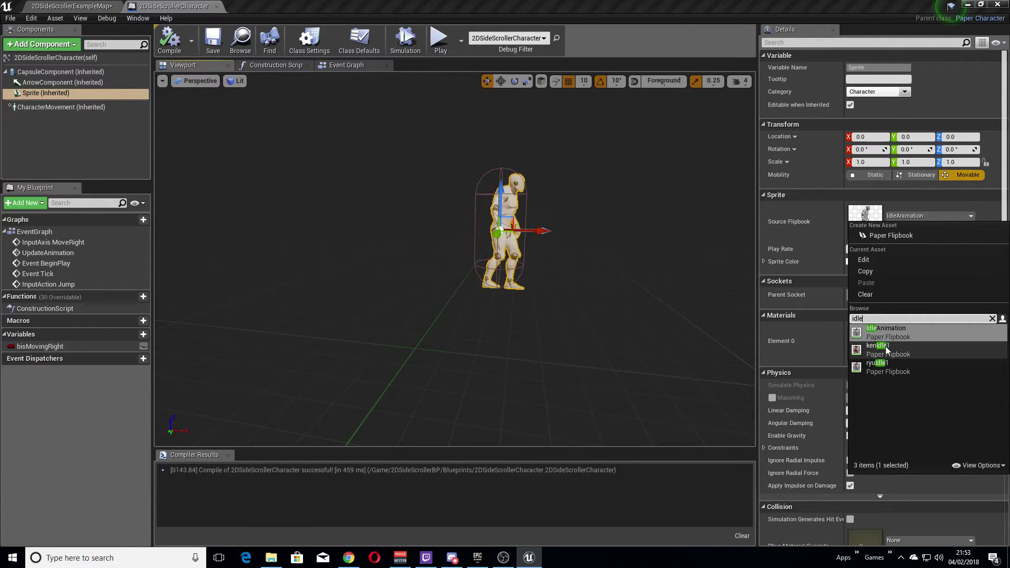
{"action": "left_click", "coordinate": [886, 350]}
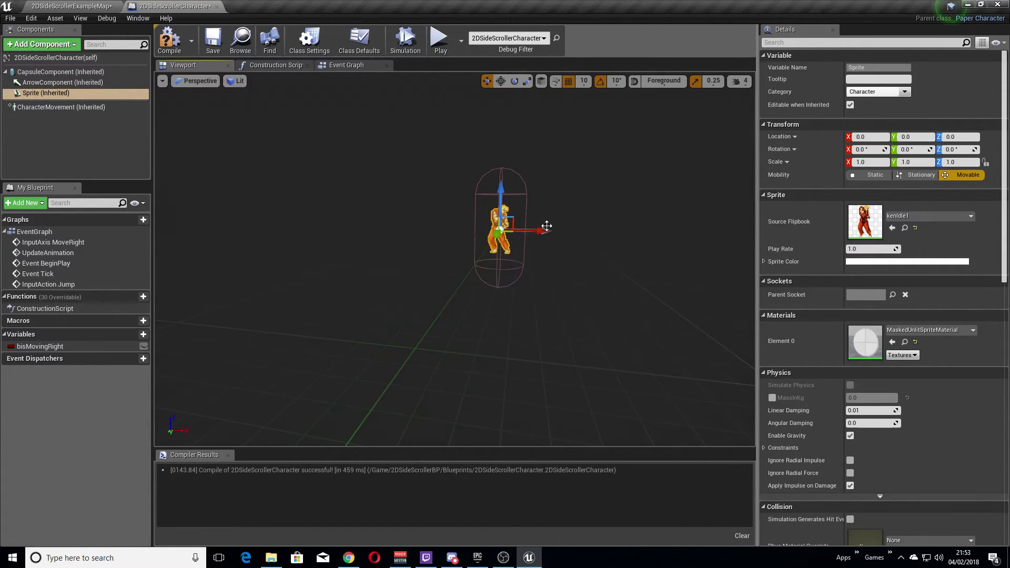
Set the Sprite component's X and Z scale to 2 and compile the character blueprint.
{"action": "left_click", "coordinate": [872, 162]}
{"action": "type", "text": "2"}
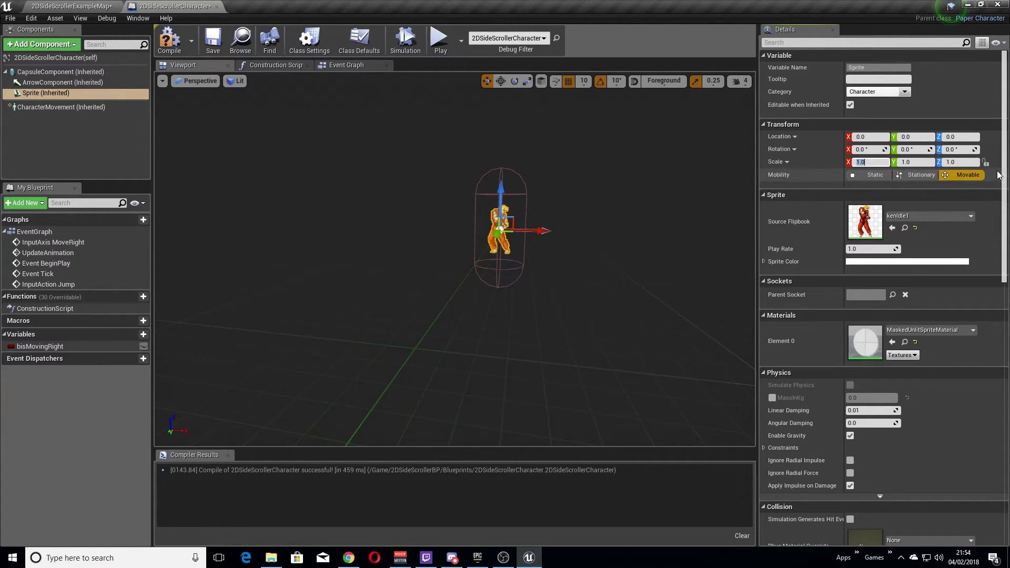
{"action": "left_click", "coordinate": [960, 162]}
{"action": "type", "text": "2"}
{"action": "key", "text": "Return"}
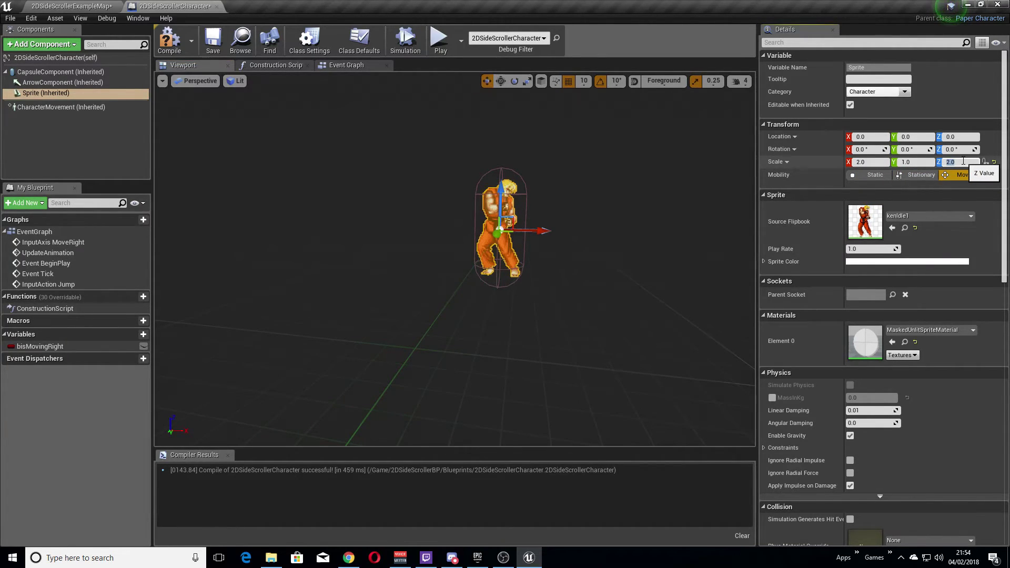
{"action": "left_click_drag", "start_coordinate": [493, 321], "coordinate": [532, 320]}
{"action": "left_click", "coordinate": [176, 43]}
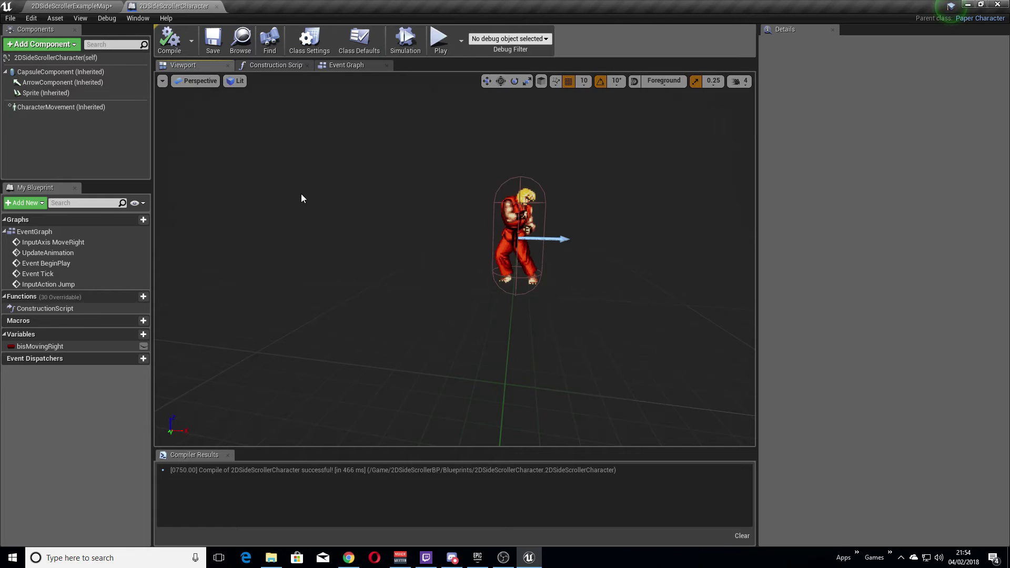
Inspect how Ken's sprite fits within the collision capsule, selecting the Sprite and the CapsuleComponent in turn.
{"action": "left_click", "coordinate": [513, 216]}
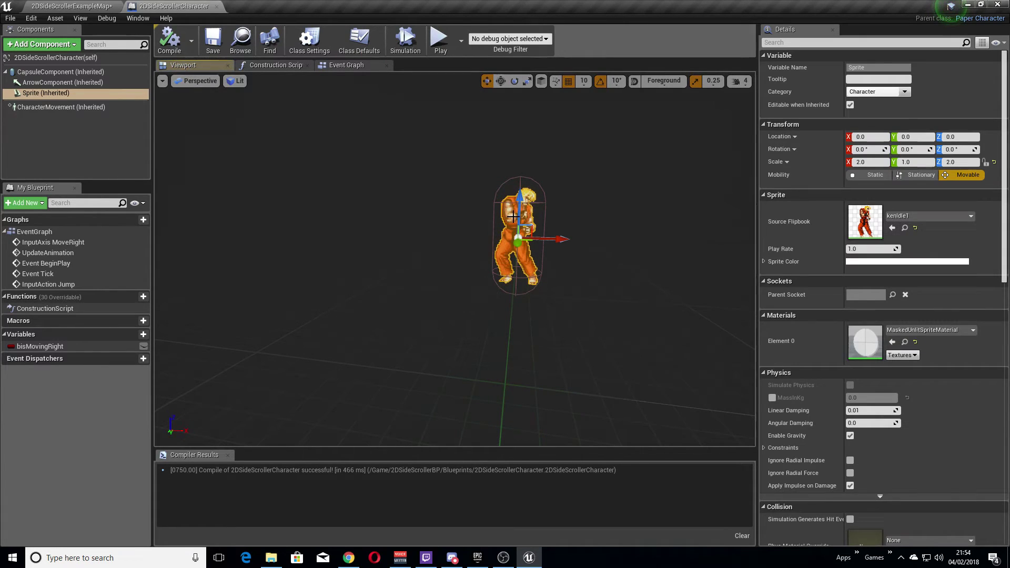
{"action": "mouse_move", "coordinate": [563, 271]}
{"action": "right_mouse_down"}
{"action": "mouse_move", "coordinate": [594, 273]}
{"action": "mouse_move", "coordinate": [568, 278]}
{"action": "right_mouse_up"}
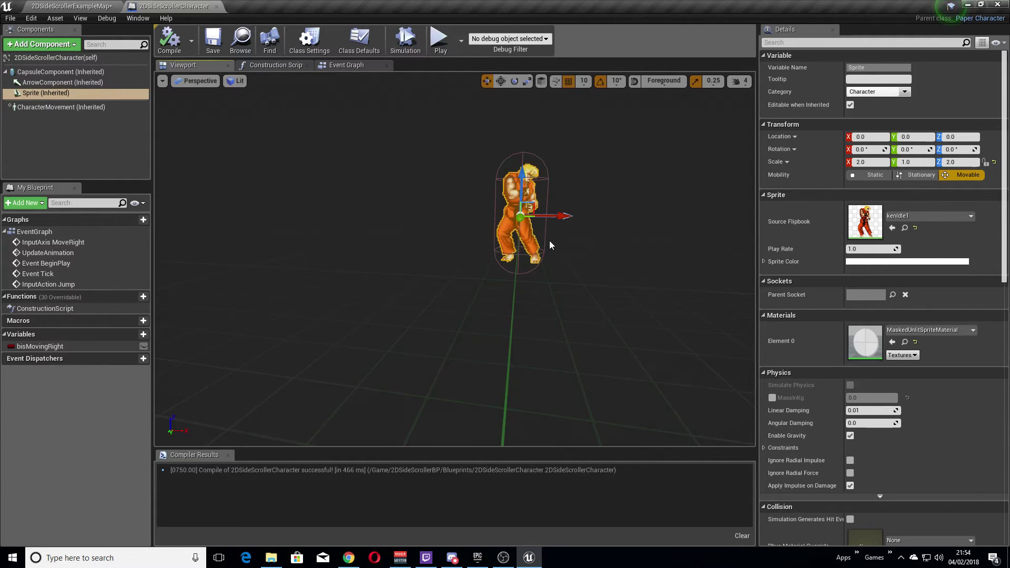
{"action": "left_click", "coordinate": [534, 153]}
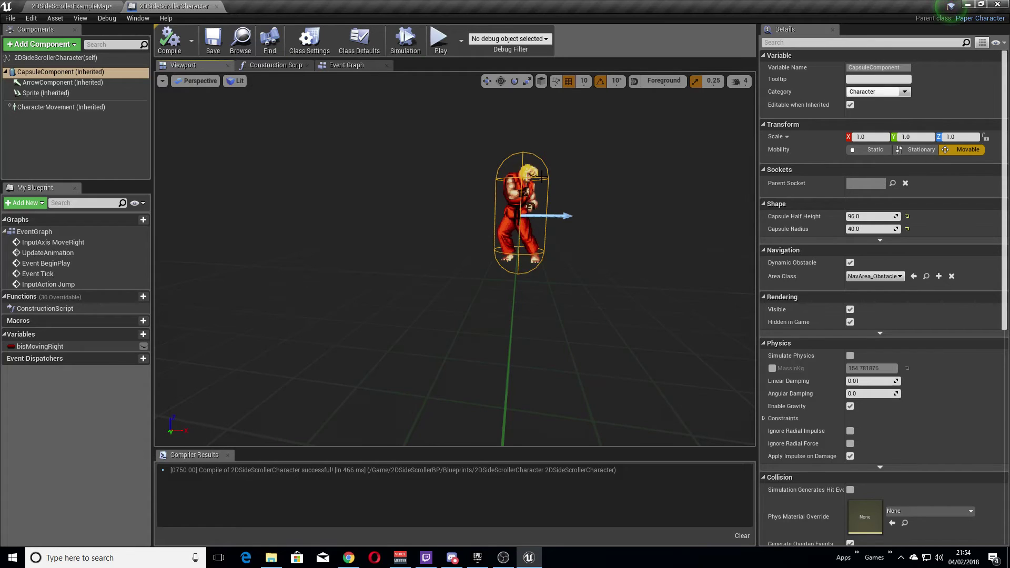
Return to the 2DSideScrollerExampleMap level, play-test it with the Ken character and stop the session.
{"action": "left_click", "coordinate": [198, 39]}
{"action": "left_click", "coordinate": [71, 6]}
{"action": "scroll", "coordinate": [470, 252], "scroll_direction": "down", "scroll_amount": 1}
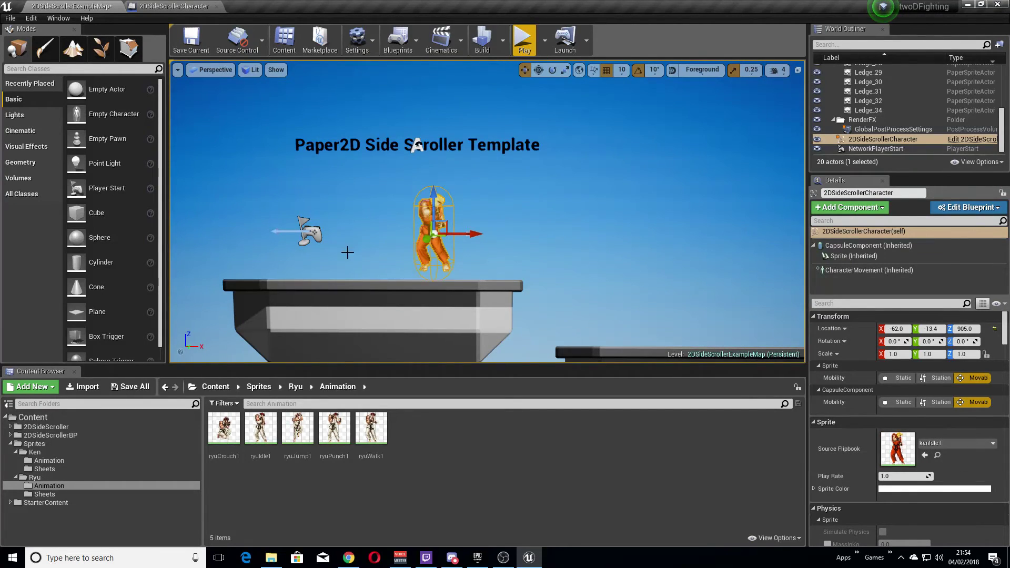
{"action": "scroll", "coordinate": [482, 148], "scroll_direction": "down", "scroll_amount": 2}
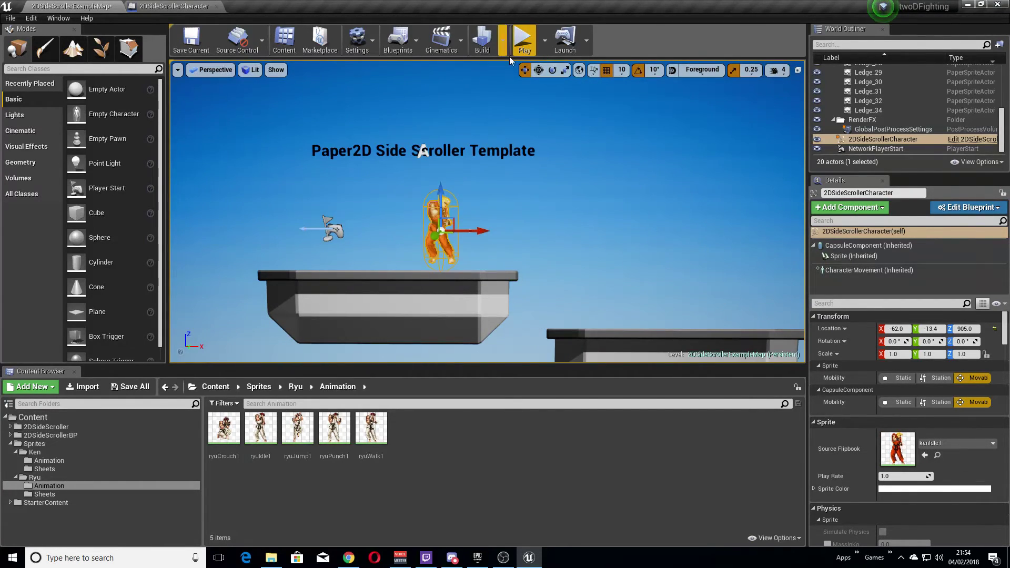
{"action": "left_click", "coordinate": [524, 39]}
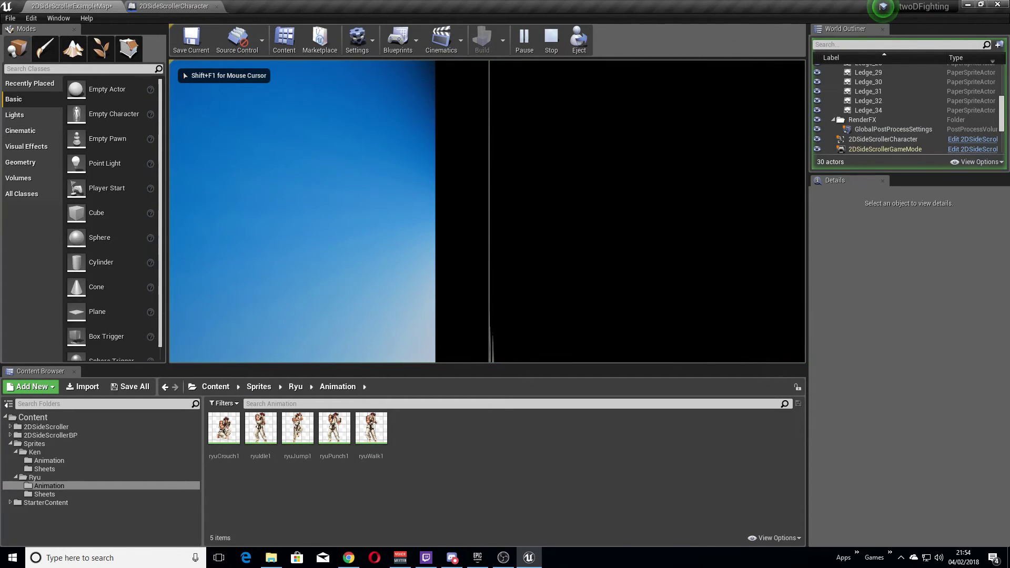
{"action": "key", "text": "Escape"}
{"action": "right_click_drag", "start_coordinate": [582, 227], "coordinate": [592, 258]}
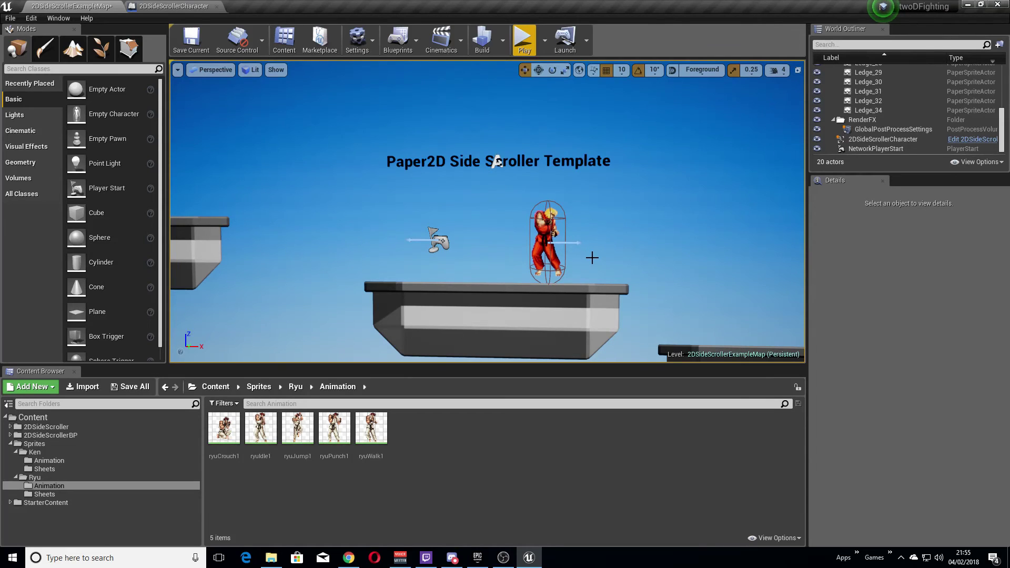
Switch to Chrome to view the channel's YouTube, Patreon and Twitter pages, and return to Unreal Editor.
{"action": "left_click", "coordinate": [352, 558]}
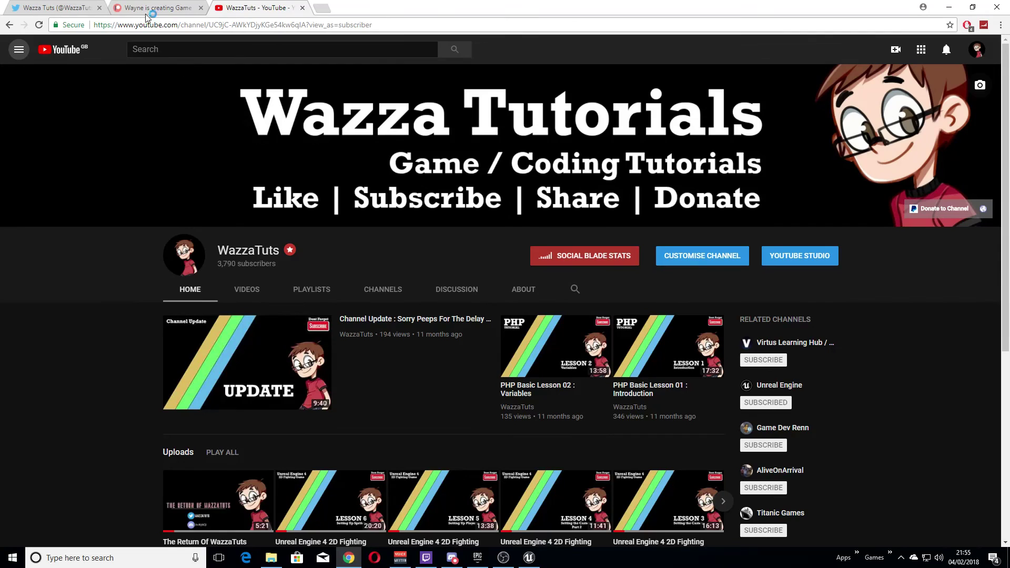
{"action": "left_click", "coordinate": [152, 9]}
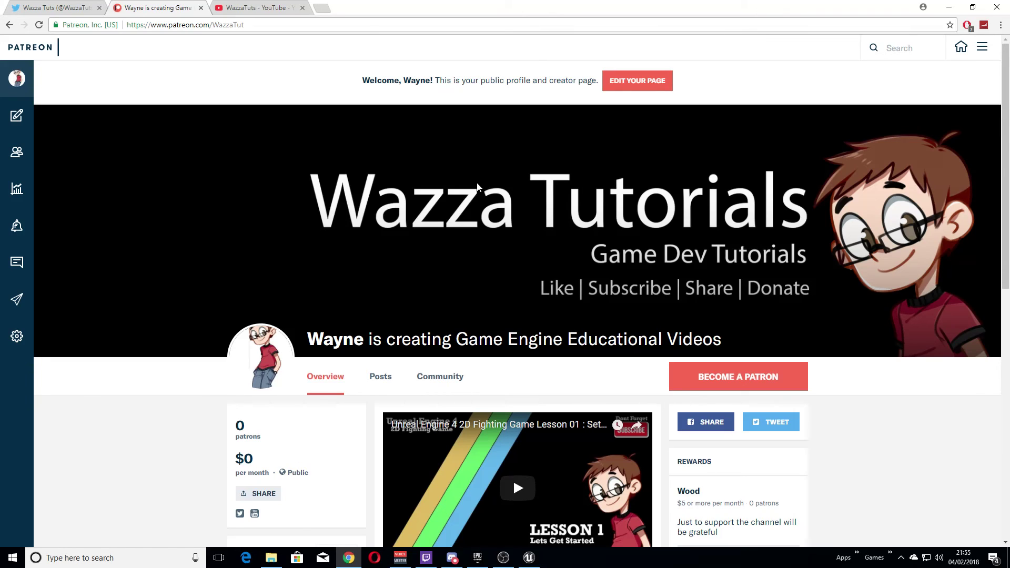
{"action": "left_click", "coordinate": [55, 6]}
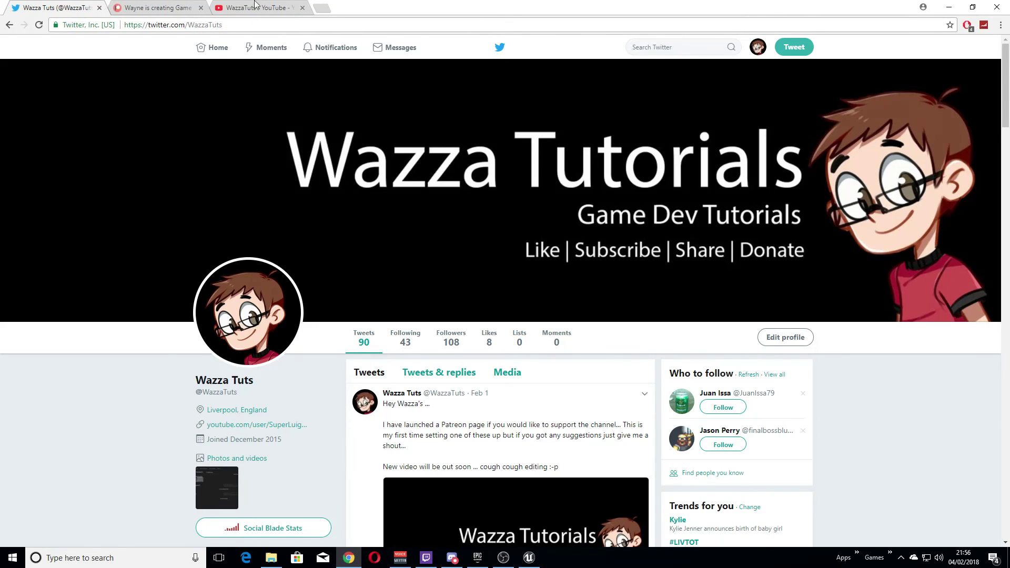
{"action": "left_click", "coordinate": [142, 6]}
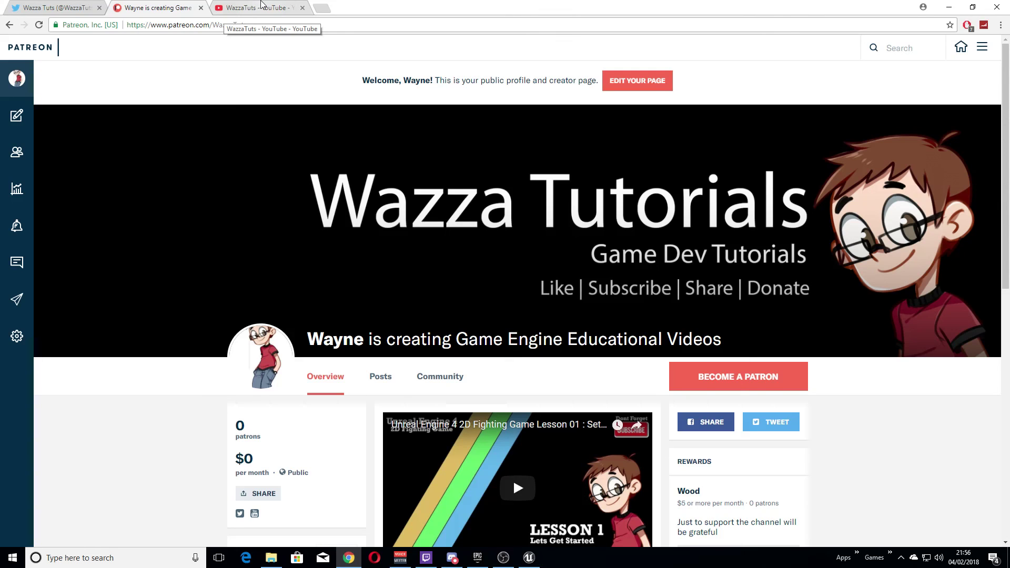
{"action": "left_click", "coordinate": [529, 557]}
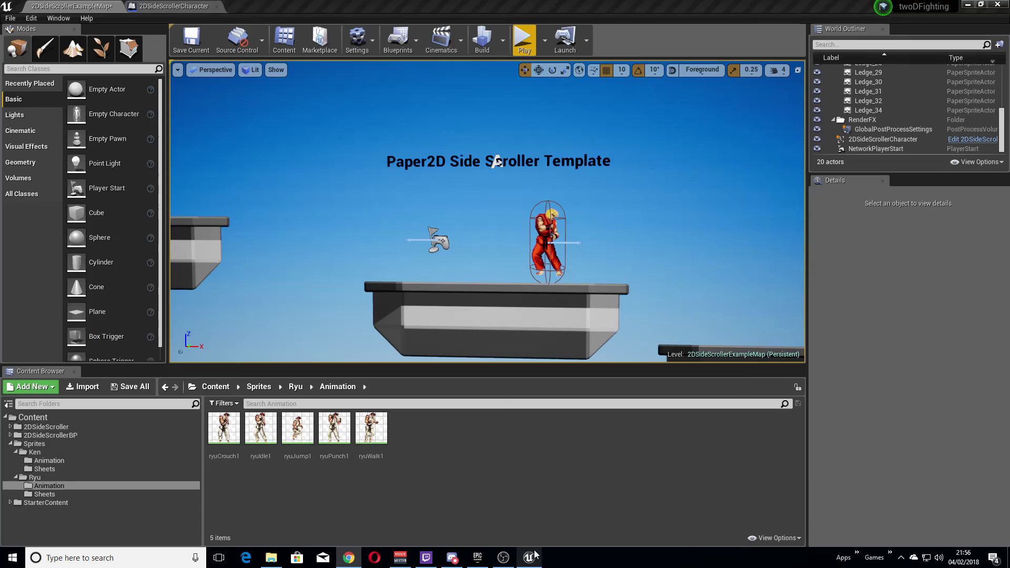